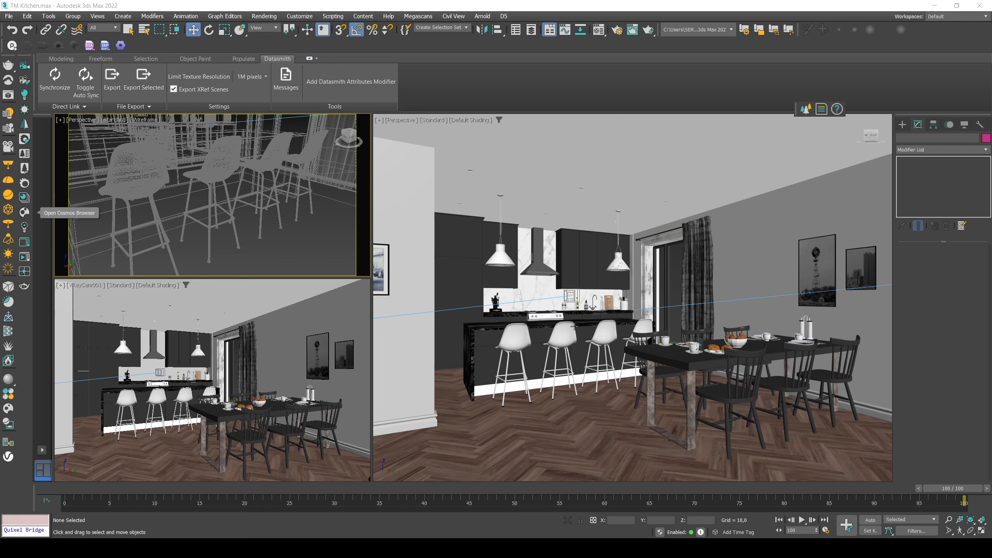
Step: Select the barstool at the kitchen island's end farthest from the dining table
left_click(524, 338)
scroll(524, 338, "up", 3)
middle_click_drag(523, 338, 547, 339)
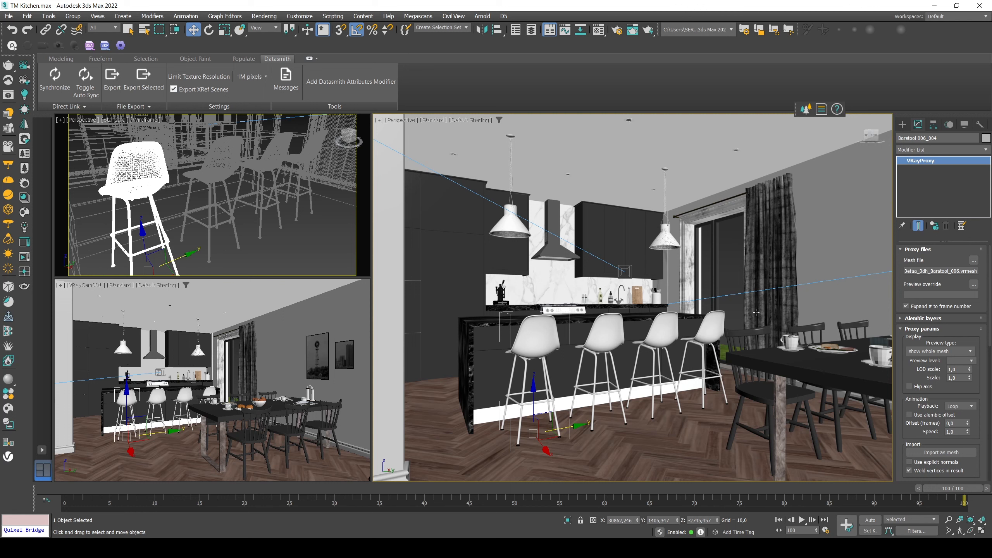
left_click(721, 326)
key("Delete")
left_click(675, 333)
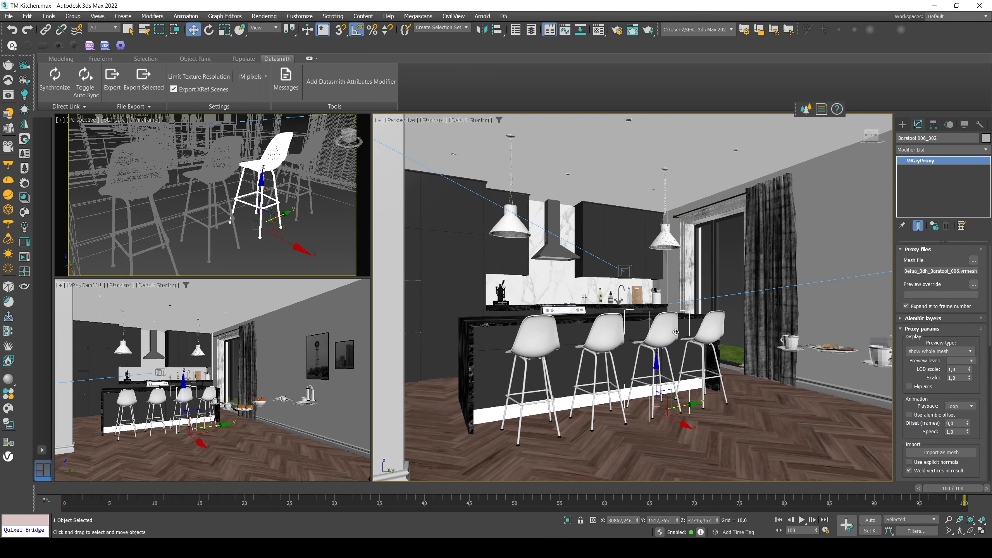
key("ctrl+z")
key("ctrl+z")
Step: Delete the three other barstools along the kitchen island, keeping only the one farthest from the dining table
left_click(710, 323)
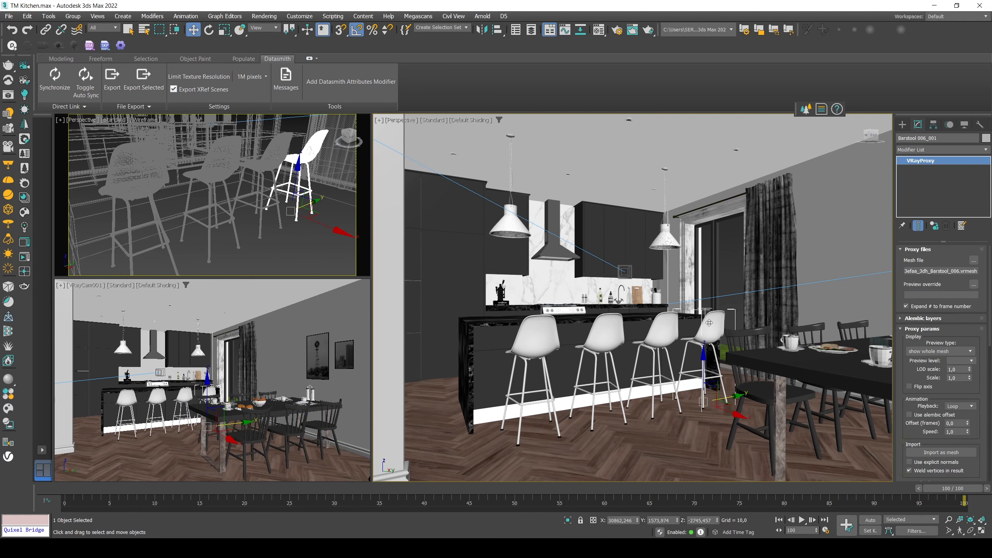
key("Delete")
left_click(658, 323)
key("Delete")
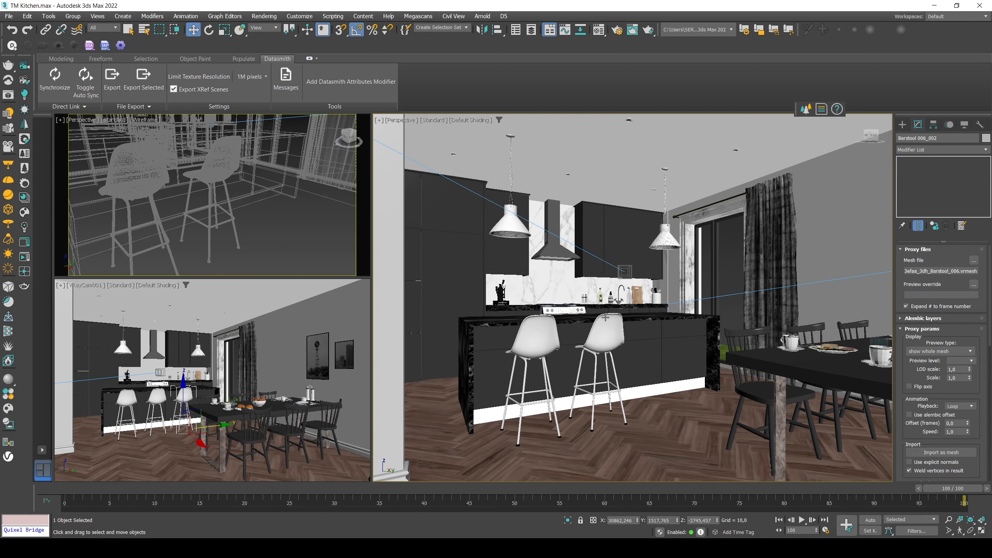
left_click(603, 323)
key("Delete")
Step: Import the remaining barstool proxy as a mesh, then select that mesh at the world origin in a top view with the grid shown
left_click(540, 323)
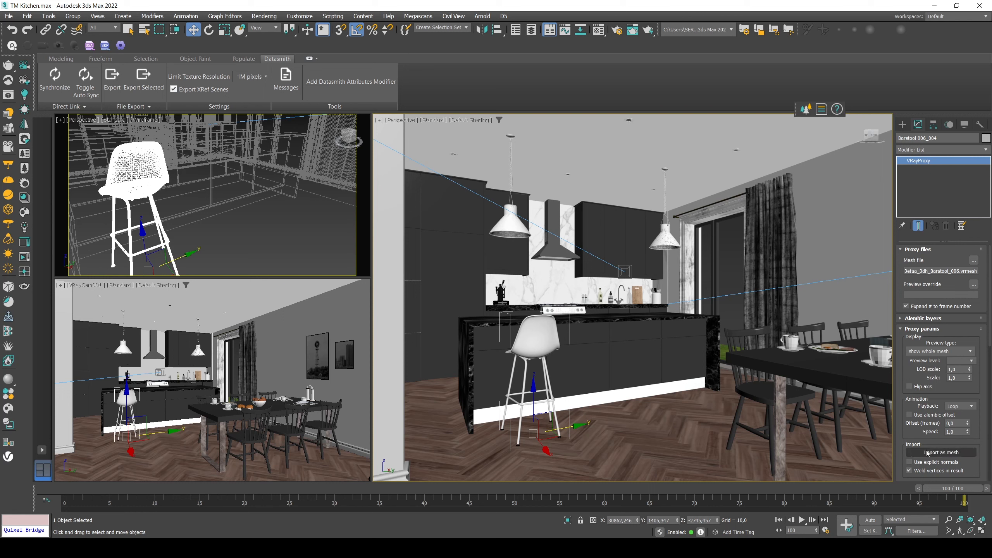
left_click(959, 455)
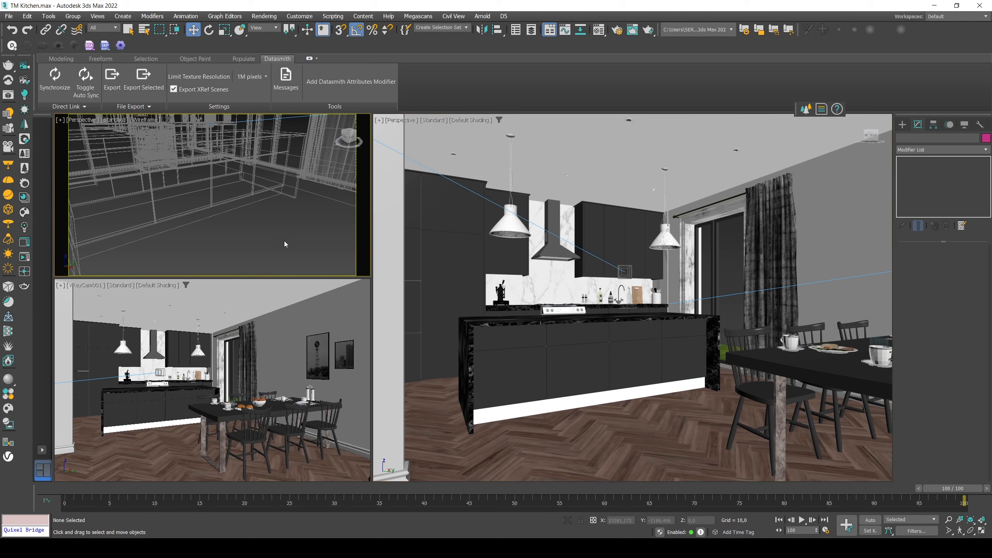
key("t")
left_click(248, 221)
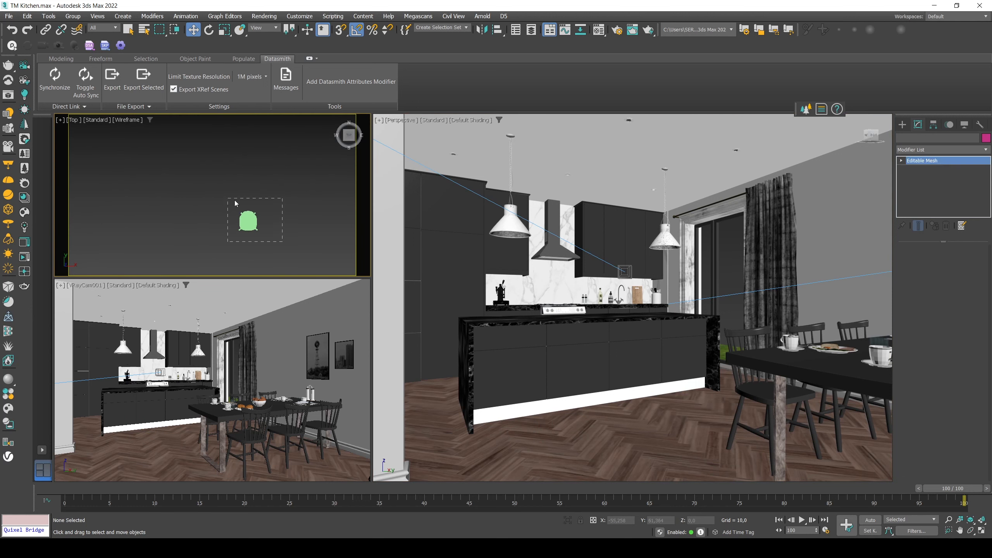
key("g")
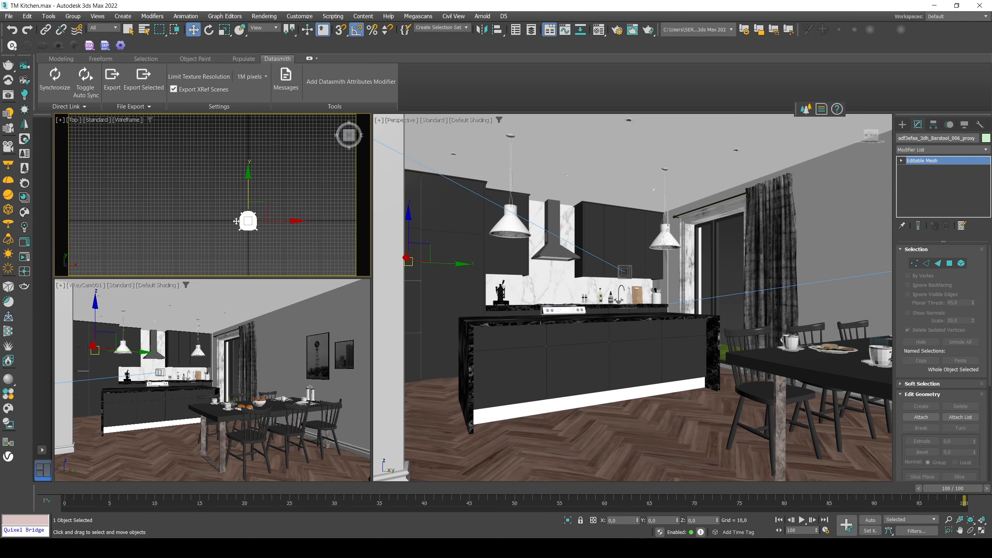
Step: Export only the selected barstool mesh as a Datasmith file named CHAIR in the 235 Twinmotion Lumen Kitchen folder
scroll(243, 222, "up", 2)
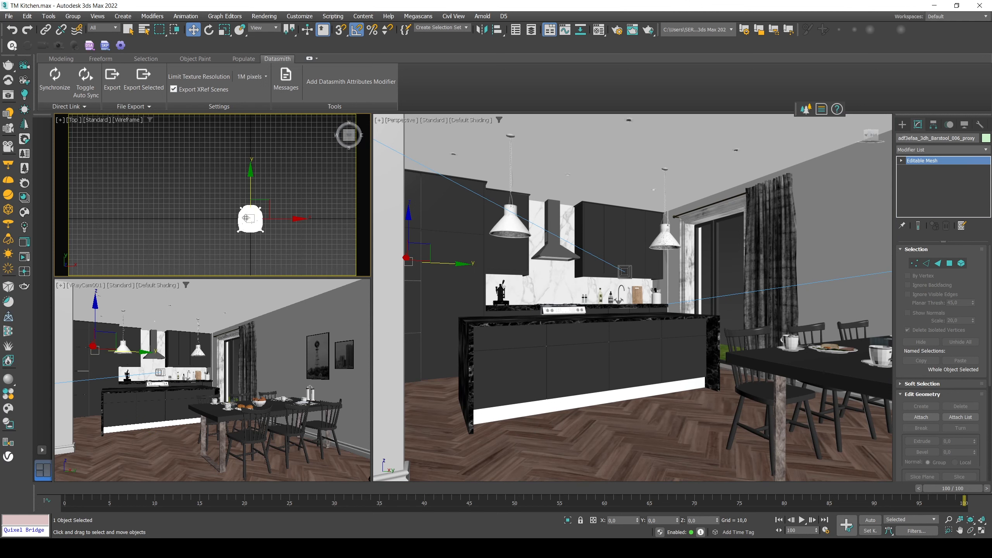
middle_click_drag(271, 223, 172, 176, "alt")
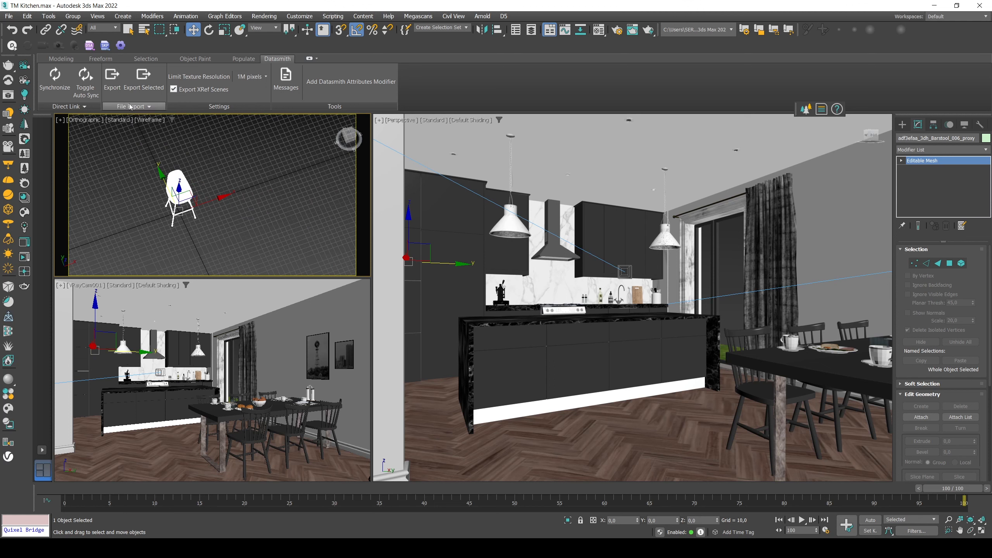
left_click(142, 88)
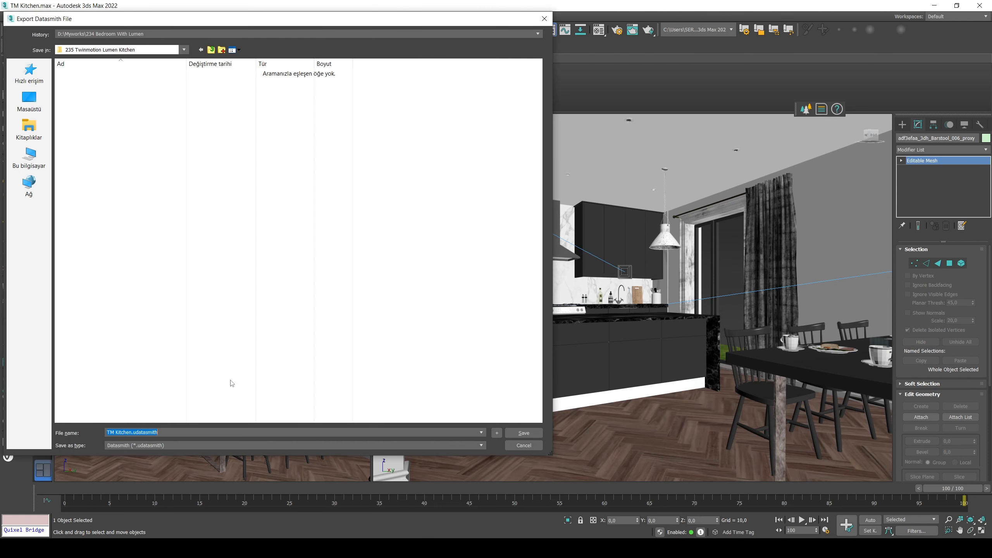
type("CHAIR")
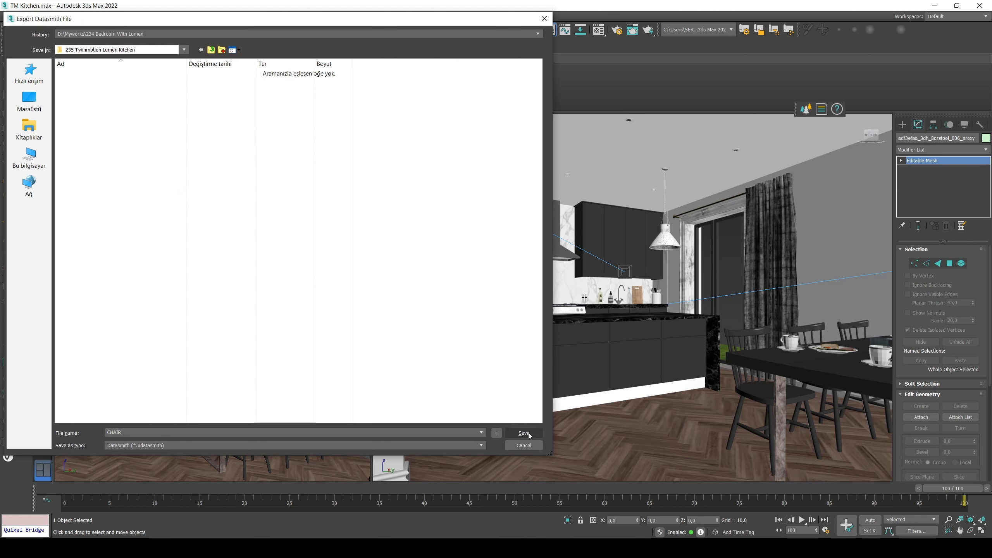
left_click(511, 432)
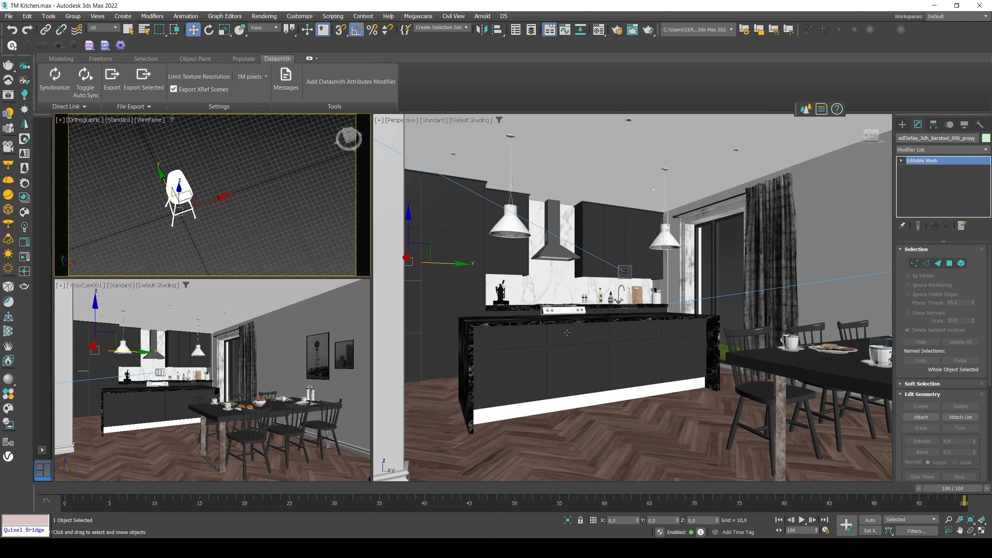
Step: Open the group of the pendant lamp farther from the window, inspect its shade object, and close the group
left_click(518, 225)
scroll(508, 227, "up", 5)
scroll(500, 229, "down", 6)
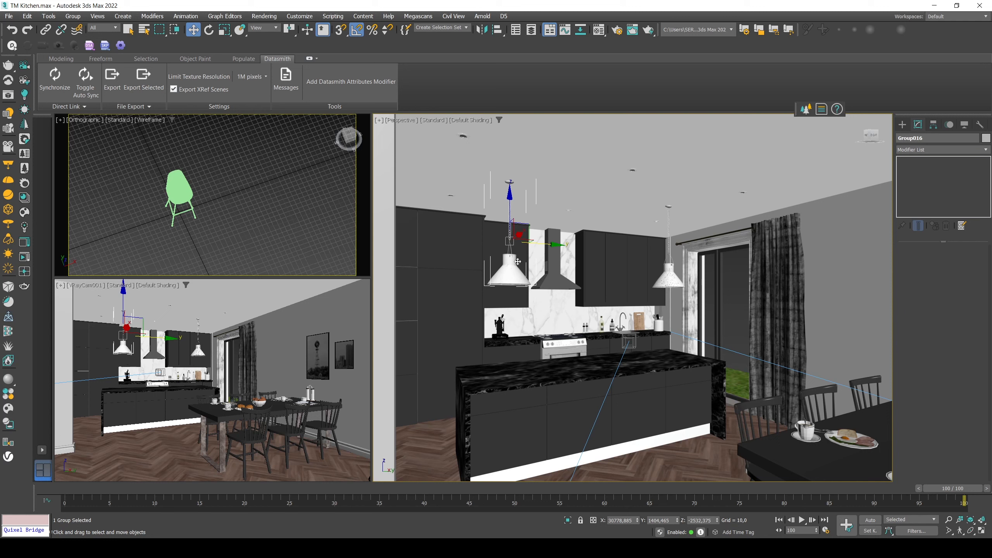
left_click(73, 15)
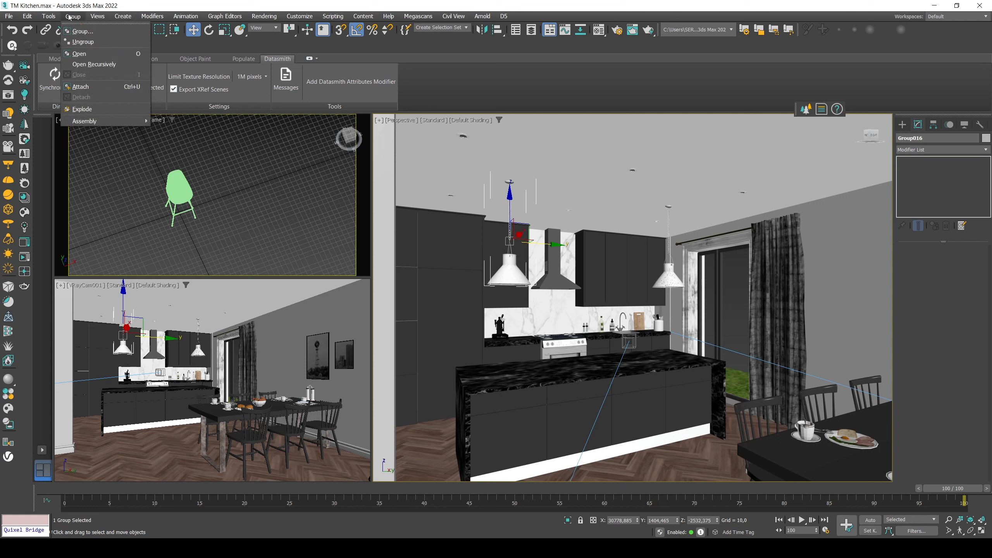
left_click(83, 53)
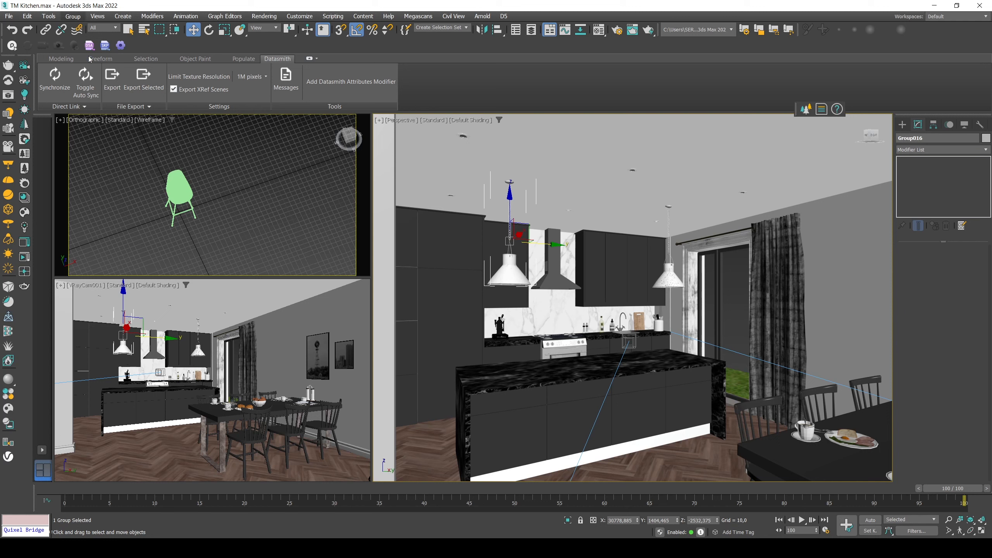
left_click(508, 277)
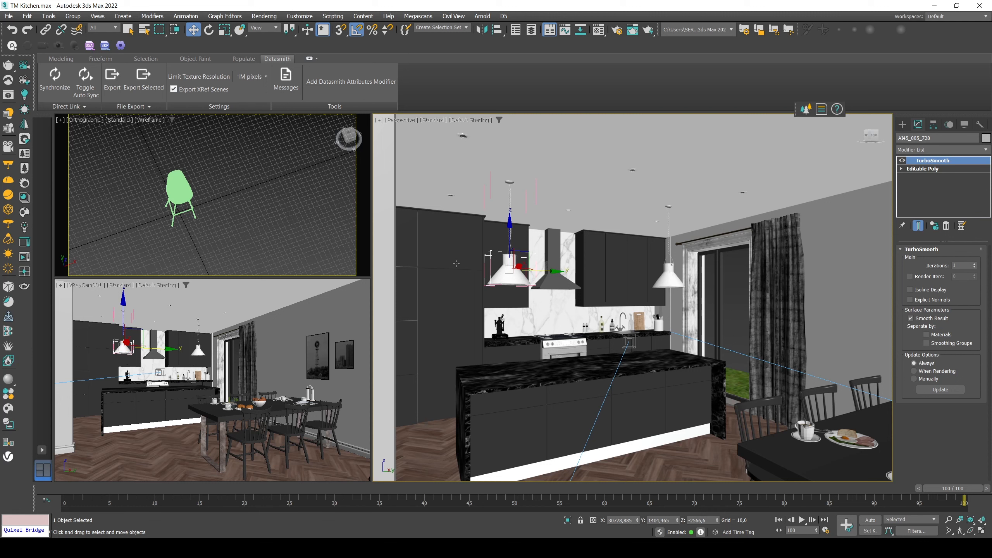
left_click(78, 18)
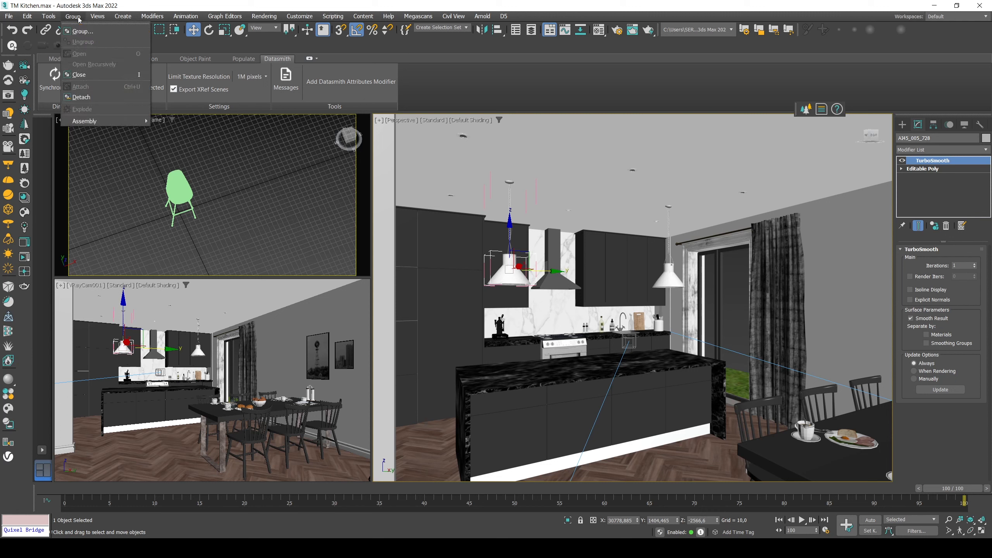
left_click(80, 74)
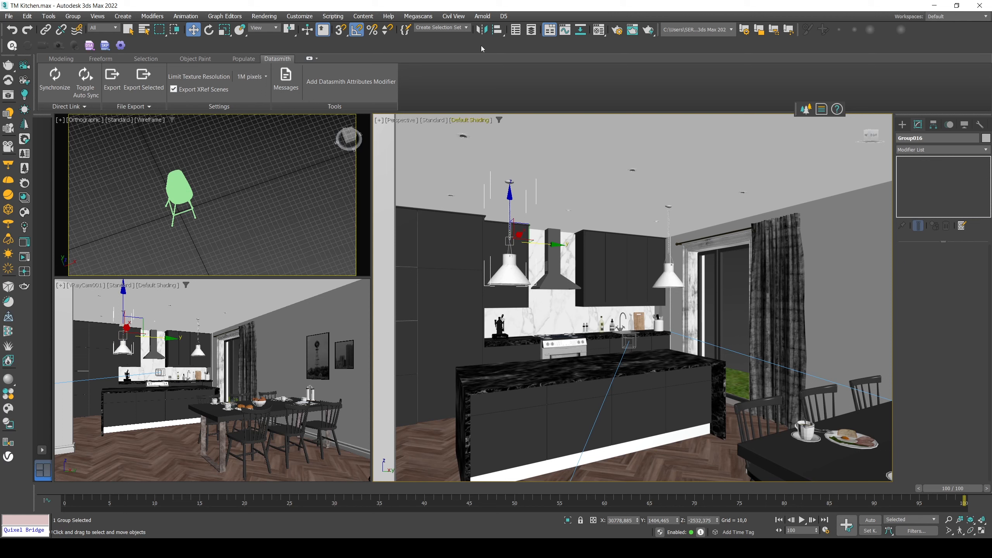
Step: Align the pendant lamp group to the barstool mesh on X, Y and Z, pivot point to pivot point
left_click(498, 34)
left_click(181, 197)
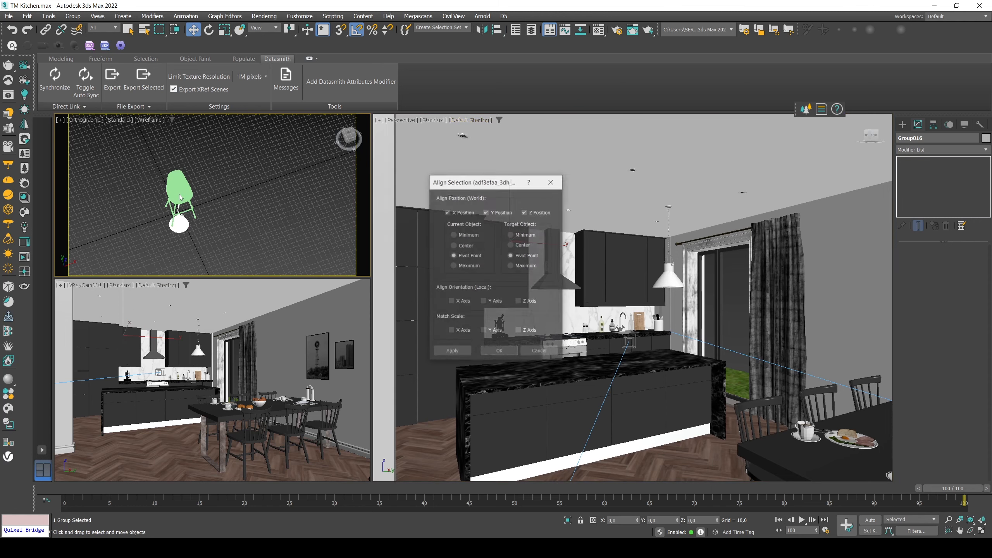
left_click(499, 351)
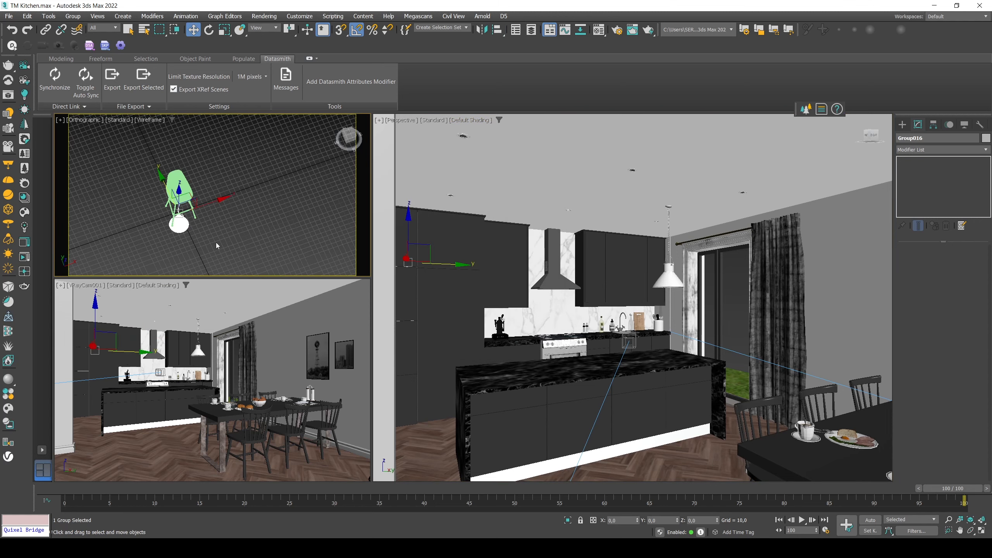
Step: Lower the pendant lamp along Z to about -47.9, bringing its ceiling mount down to the grid level beneath the barstool
middle_click_drag(216, 245, 303, 205, "alt")
scroll(237, 208, "up", 5)
middle_click_drag(216, 214, 233, 219)
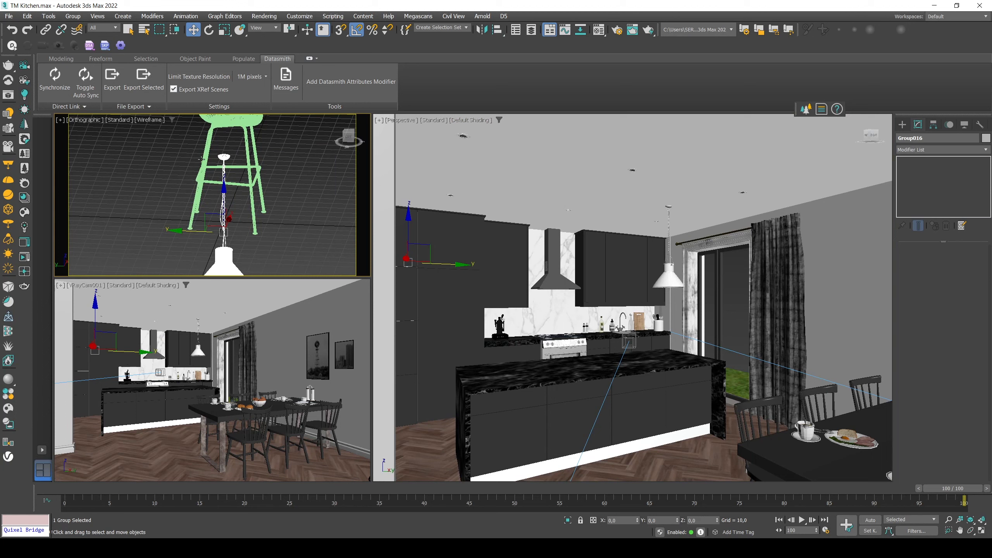
scroll(215, 158, "up", 5)
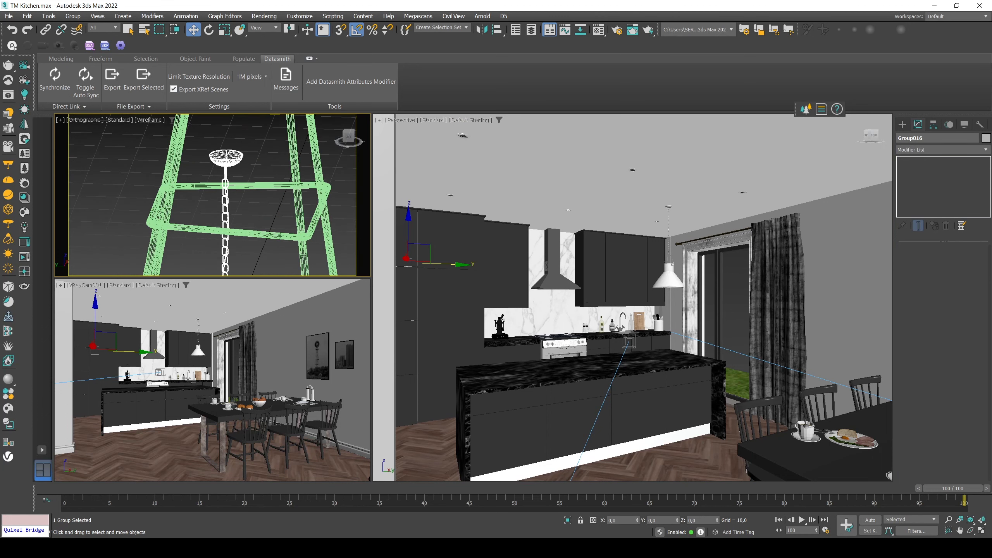
scroll(201, 155, "down", 6)
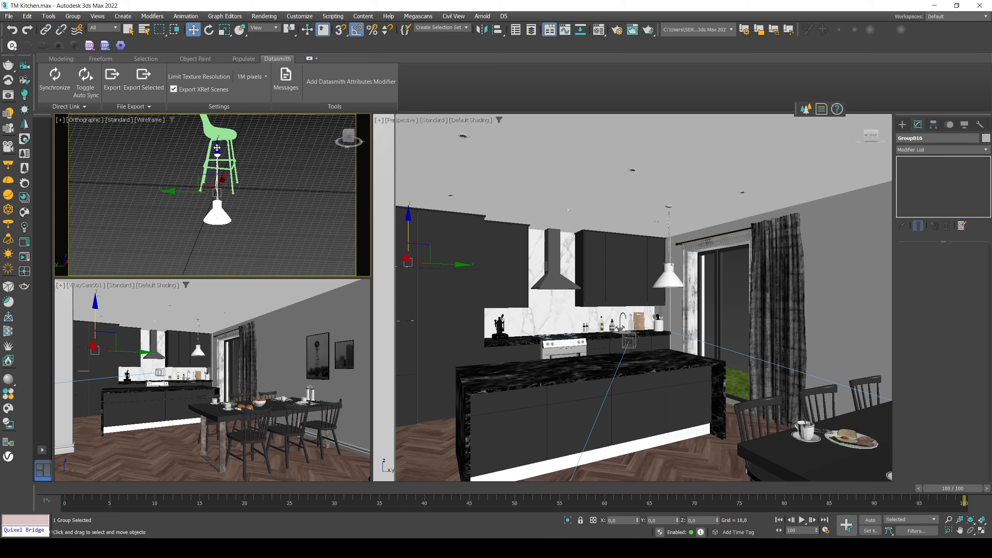
left_click_drag(217, 148, 215, 181)
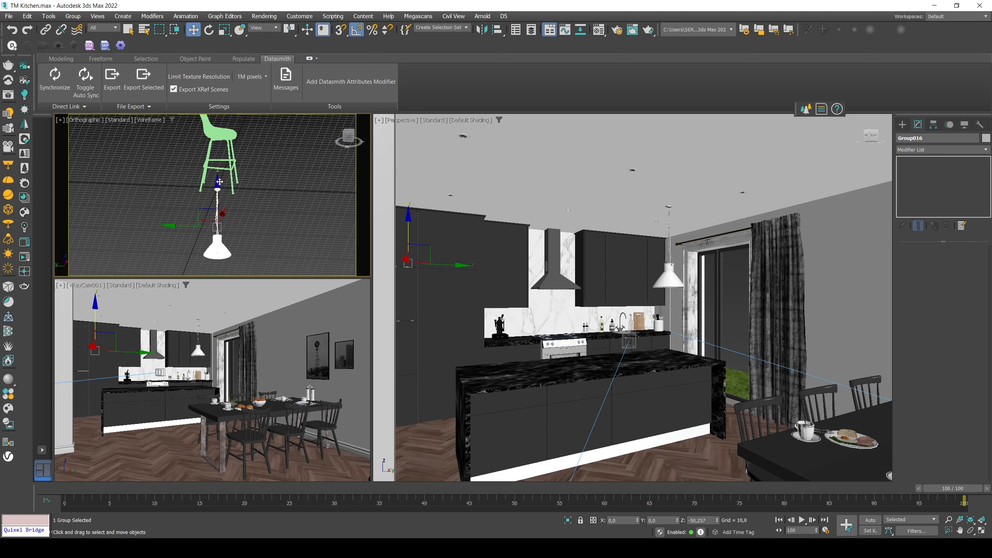
scroll(216, 181, "up", 10)
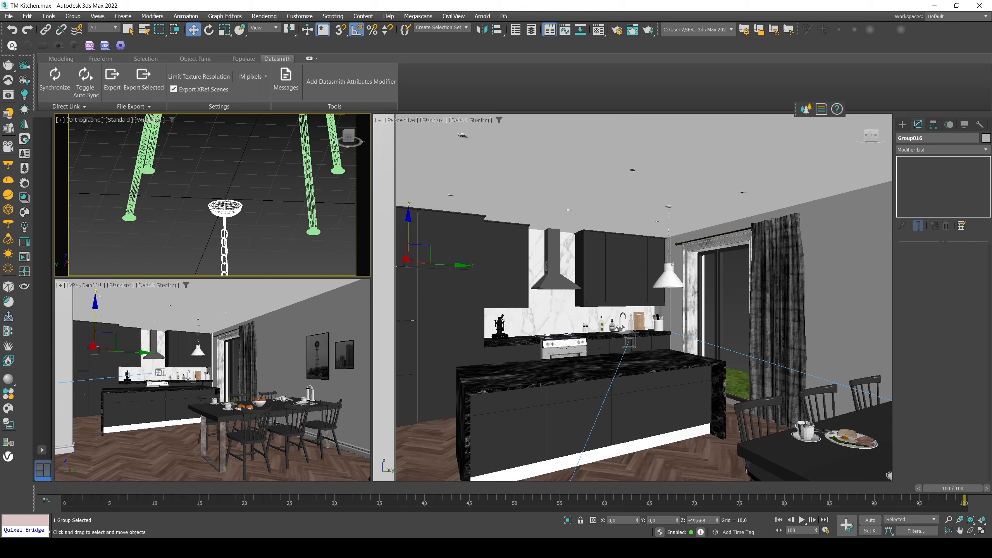
mouse_move(224, 196)
middle_mouse_down("alt")
mouse_move(300, 191)
mouse_move(225, 201)
middle_mouse_up("alt")
scroll(225, 202, "down", 10)
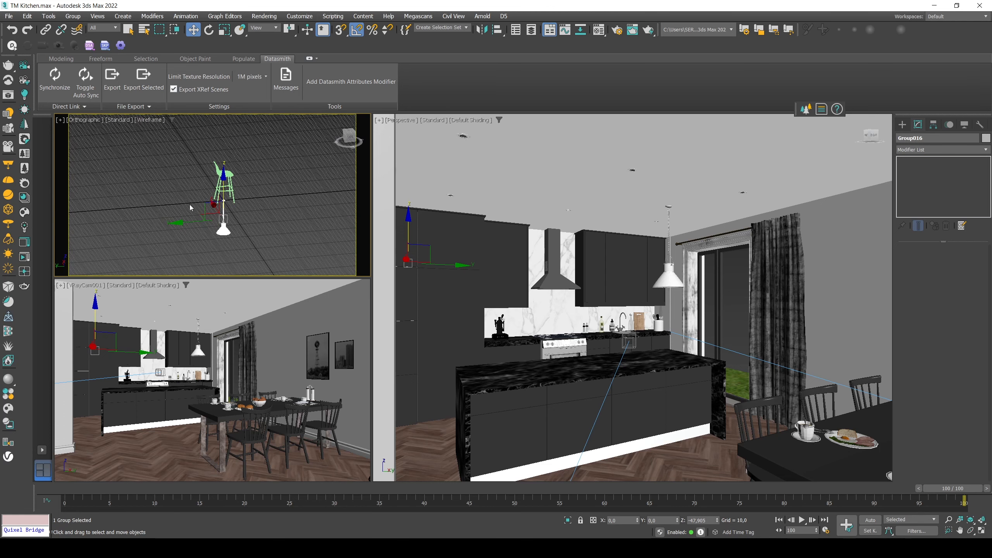
Step: Export only the pendant lamp group as a Datasmith file named CEILING LAMP
left_click(148, 89)
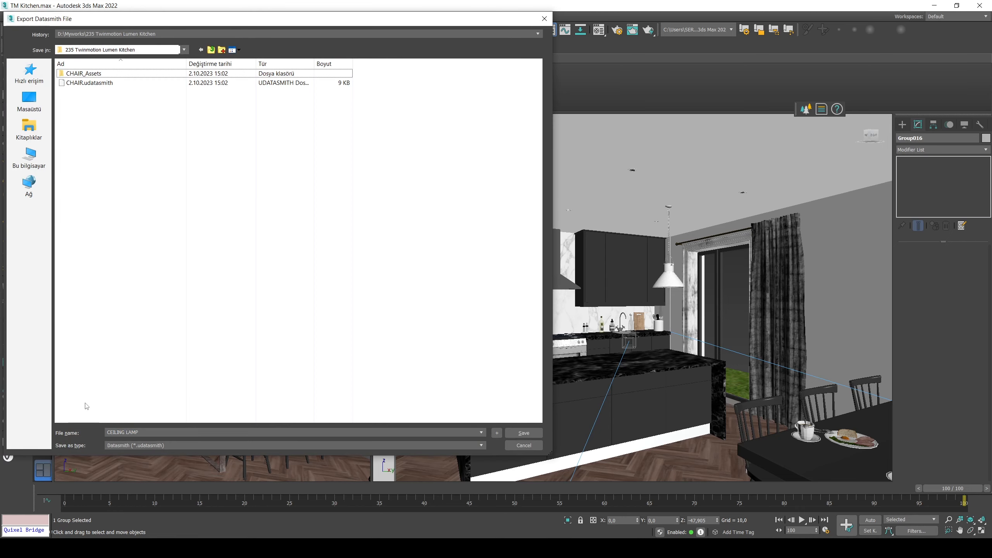
left_click(526, 433)
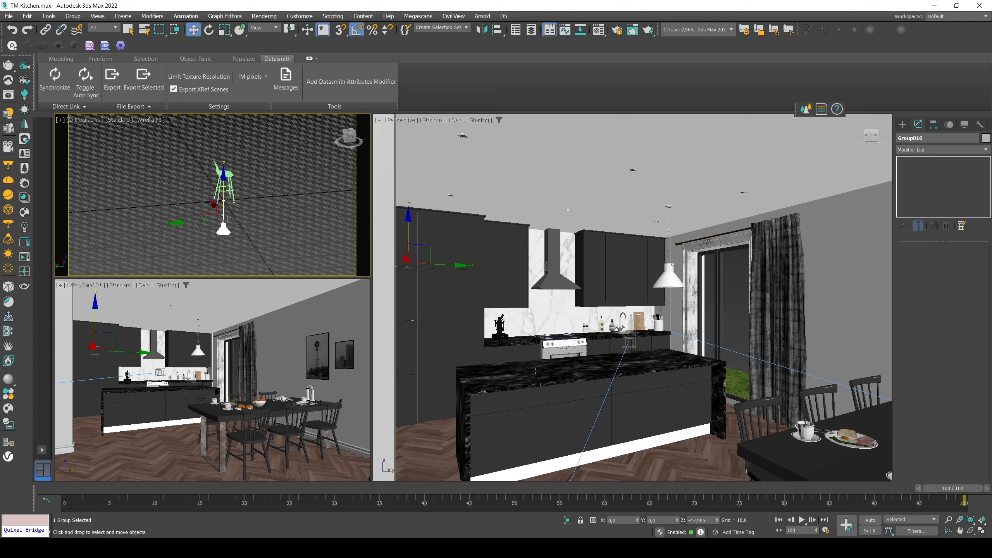
Step: Import the Breakfast Meal 02 proxy, the plate of buns and coffee cup on the dining table, as a mesh
left_click(558, 353)
key("Up")
left_click_drag(508, 347, 524, 372)
key("Down")
key("Up")
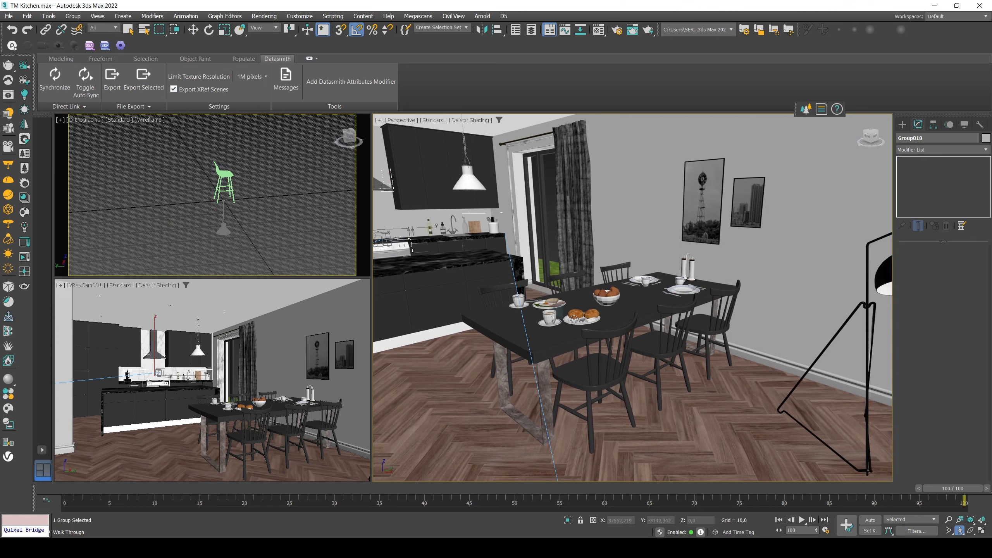
key("Up")
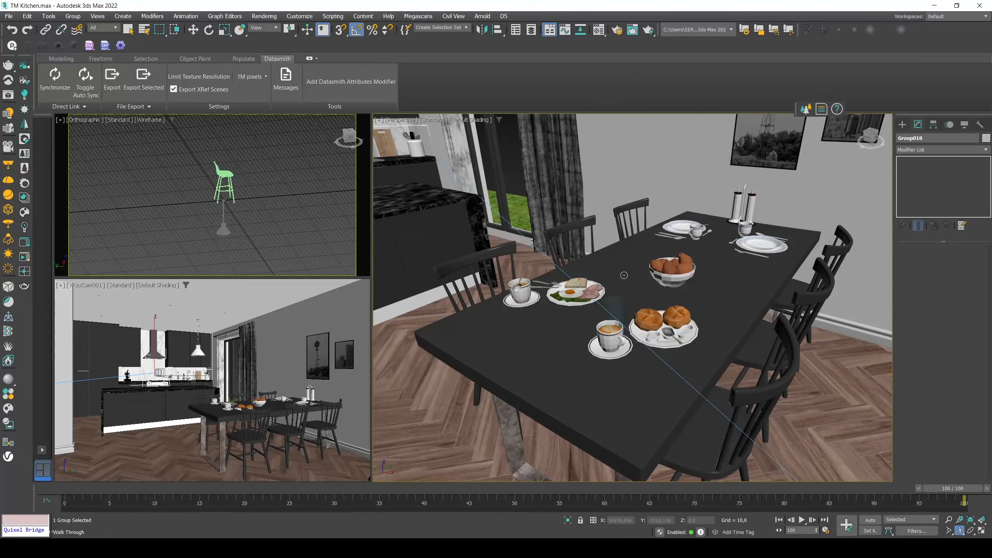
key("Escape")
left_click(660, 329)
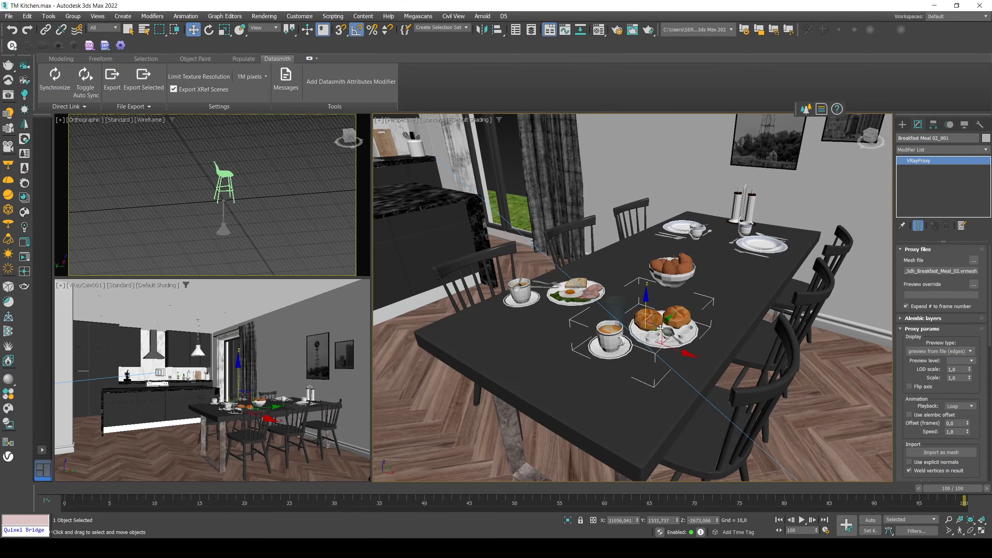
left_click_drag(668, 339, 678, 326)
key("ctrl+z")
left_click(942, 453)
Step: Select the breakfast meal mesh at the world origin and export only it as a Datasmith file named MEAL 1
scroll(220, 198, "up", 6)
middle_click_drag(220, 197, 207, 200, "alt")
left_click(231, 201)
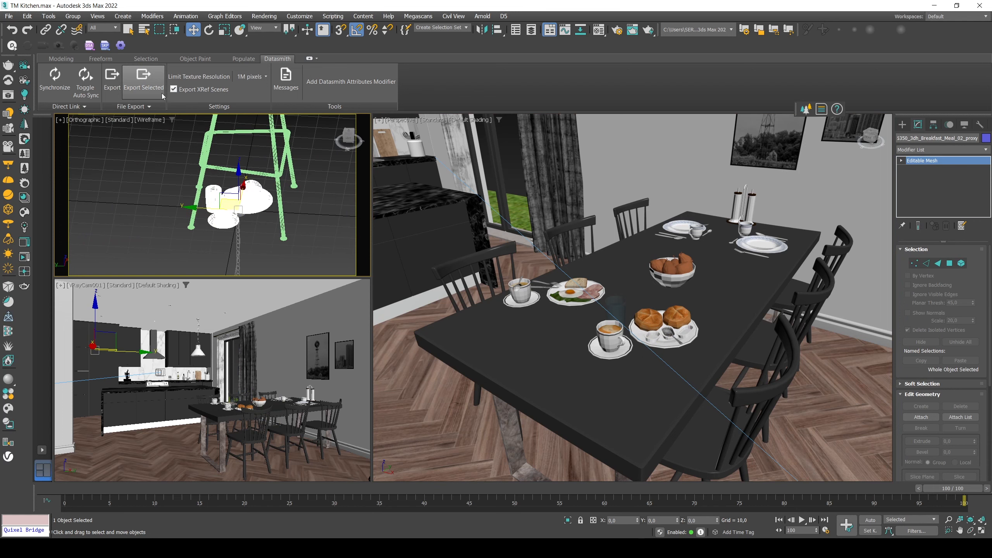
left_click(162, 95)
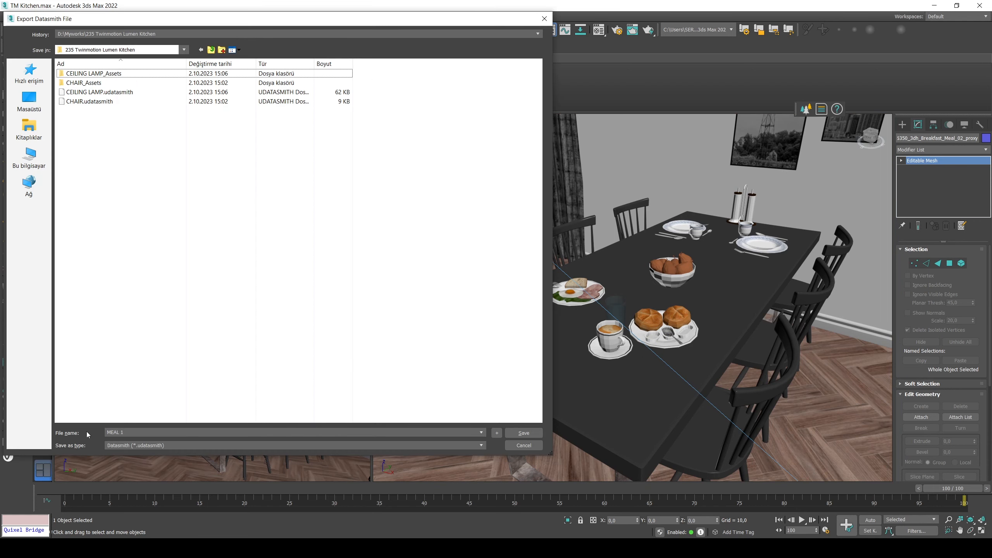
left_click(524, 432)
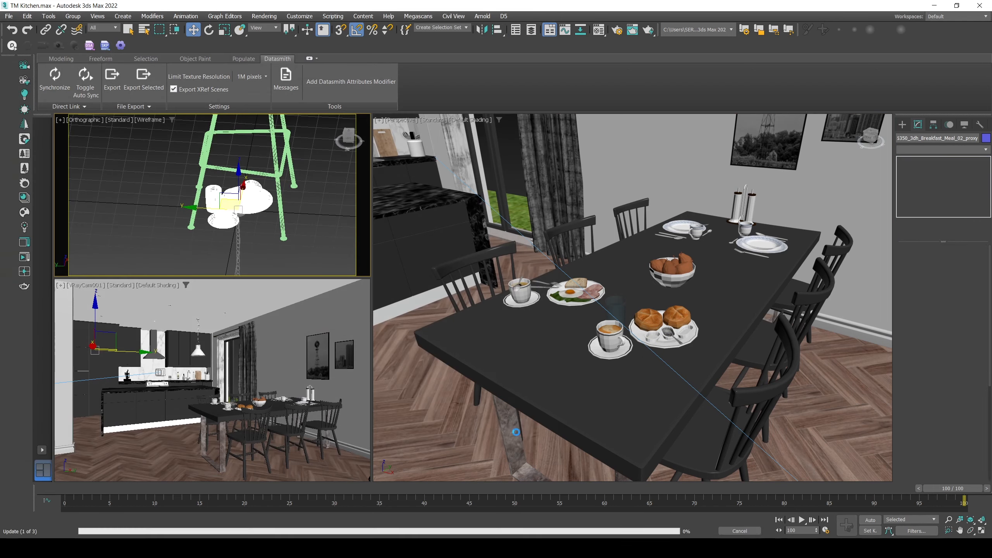
Step: Hide the original Breakfast Meal 02 and Breakfast Meal 01 proxies on the dining table
left_click(677, 328)
right_click(666, 325)
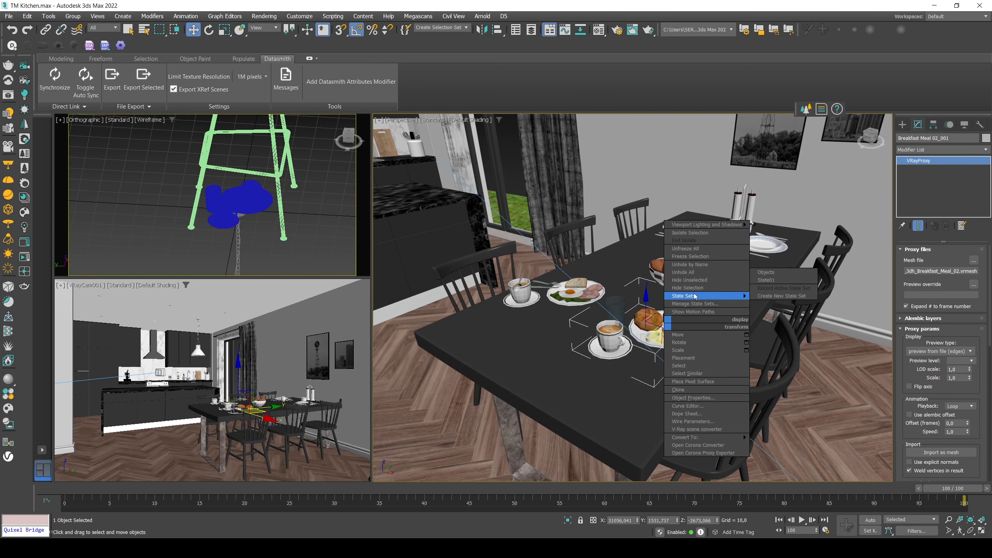
left_click(685, 287)
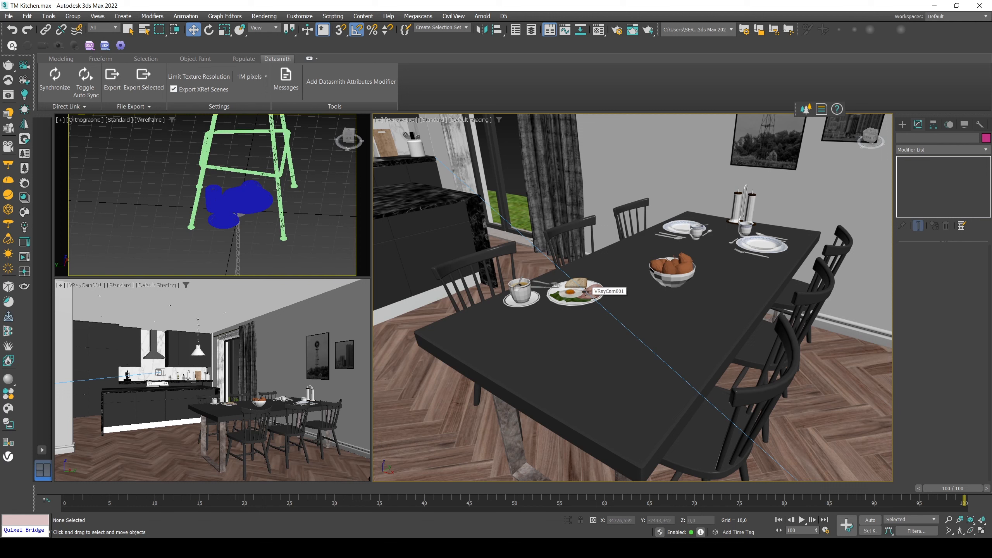
left_click(586, 291)
right_click(555, 279)
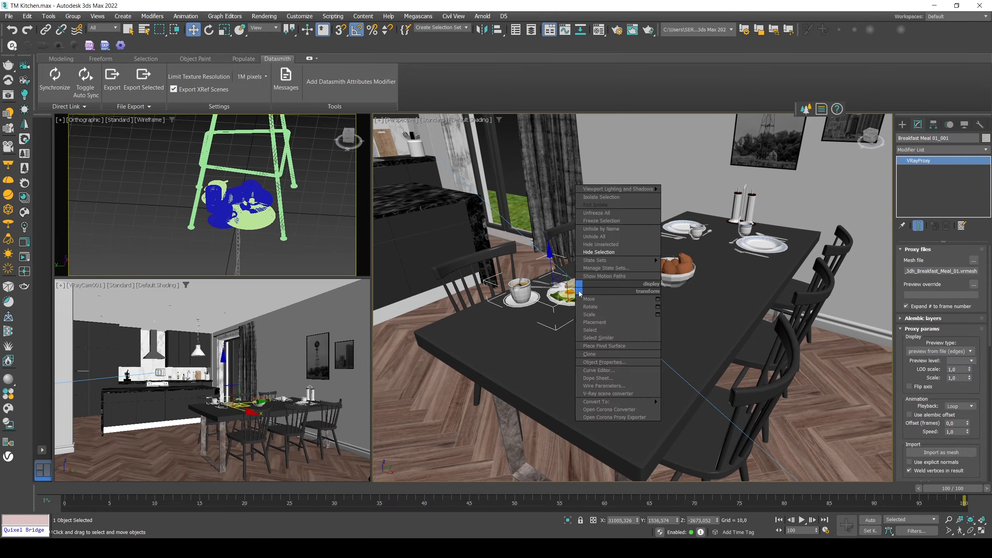
left_click(586, 266)
Step: Hide the croissant bowl proxy on the dining table and export only its mesh as a Datasmith file named CASE
left_click(672, 269)
right_click(672, 266)
left_click(703, 258)
left_click(144, 80)
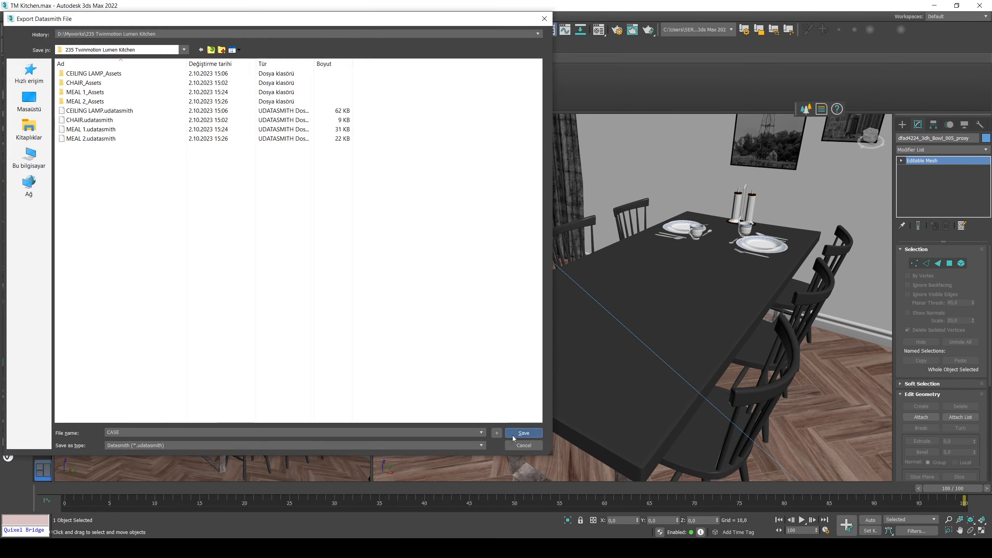
left_click(520, 435)
Step: Import a table setting proxy with plate, cup and cutlery as a mesh and hide both original place settings
left_click(762, 246)
left_click(936, 454)
right_click(640, 296)
left_click(668, 261)
left_click(597, 229)
right_click(598, 228)
left_click(625, 192)
Step: Delete the bowl and breakfast meal meshes that overlap the tableware set mesh at the world origin
left_click(234, 199)
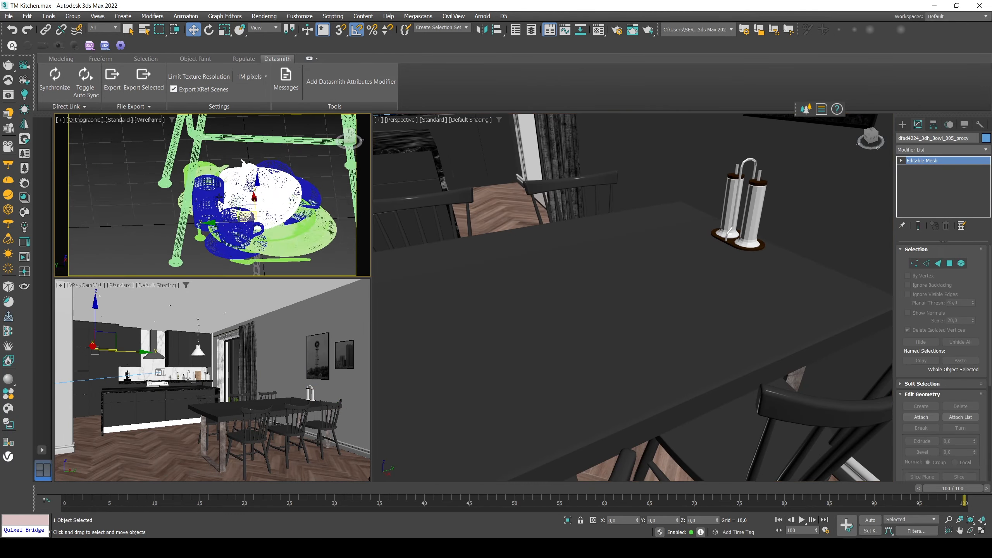
key("F3")
key("F4")
left_click_drag(254, 215, 156, 239)
key("Delete")
middle_click_drag(218, 230, 268, 231, "alt")
left_click(268, 231)
left_click_drag(268, 231, 168, 249)
key("Delete")
Step: Export only the tableware set mesh as a Datasmith file named PLATE and delete the mesh from the origin
left_click(269, 229)
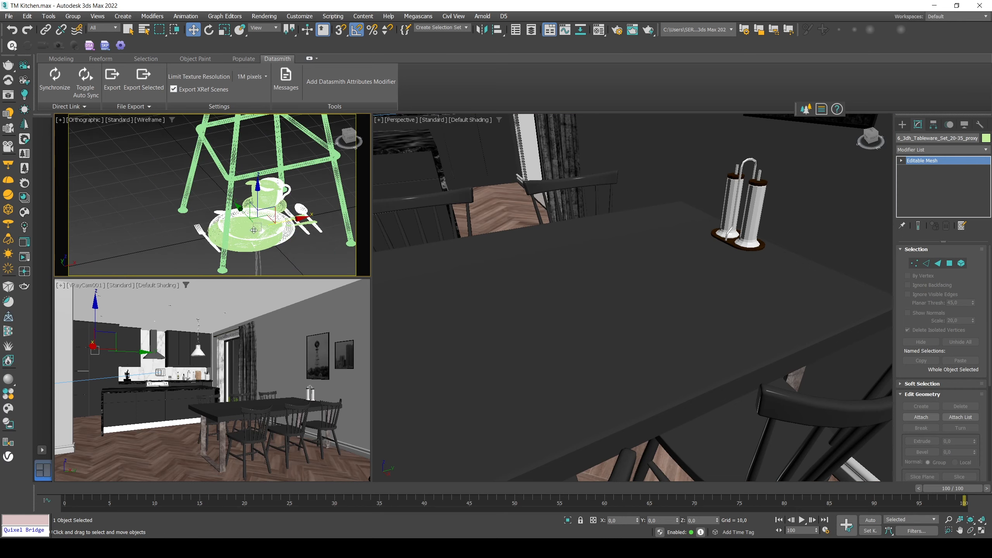
key("F4")
scroll(268, 229, "up", 2)
left_click(144, 79)
left_click(512, 434)
scroll(270, 227, "down", 5)
key("Delete")
Step: Import the Dispenser Set 20-39 proxy on the dining table as a mesh and hide the original proxy
left_click(692, 220)
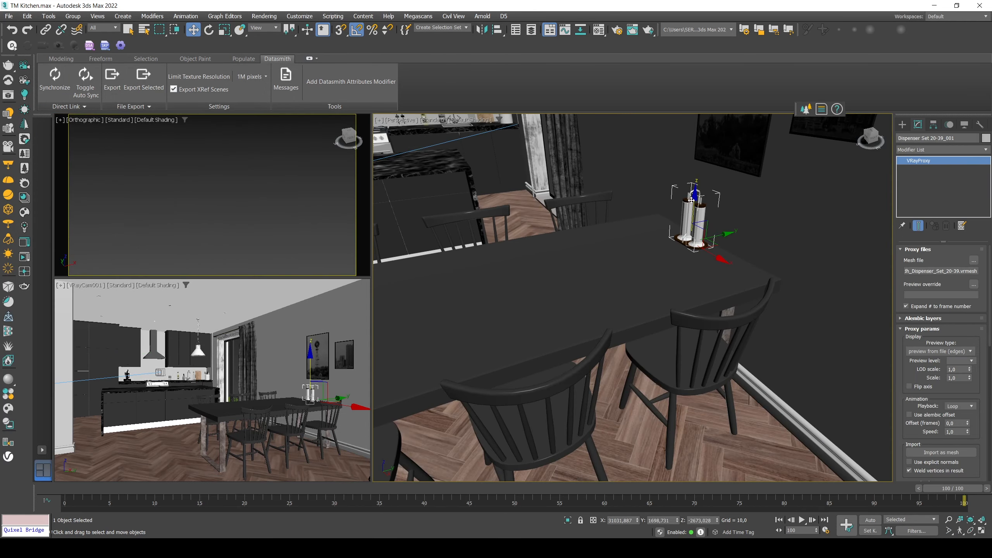
left_click(937, 453)
right_click(696, 238)
left_click(722, 202)
Step: Select the dispenser set mesh at the world origin and export only it as a Datasmith file named TABLE ACCESSORIES
left_click(259, 217)
left_click(143, 80)
middle_click_drag(566, 287, 652, 321)
left_click(715, 365)
Step: Hide the original pendant lamp hanging in the kitchen
scroll(707, 305, "down", 4)
left_click(543, 203)
right_click(532, 202)
left_click(555, 165)
Step: Select the dining table and chairs group and open it so its parts can be selected individually
left_click(708, 328)
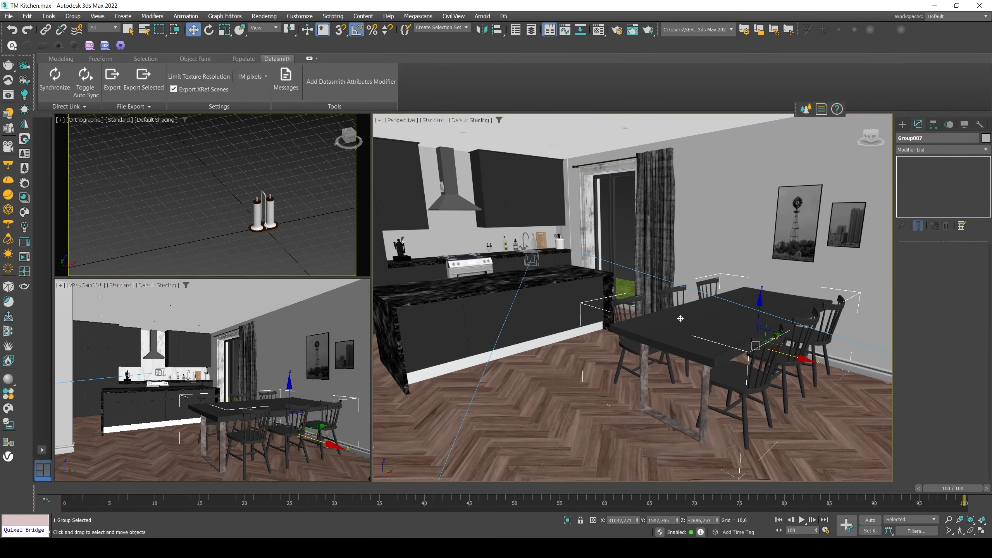
scroll(699, 312, "up", 5)
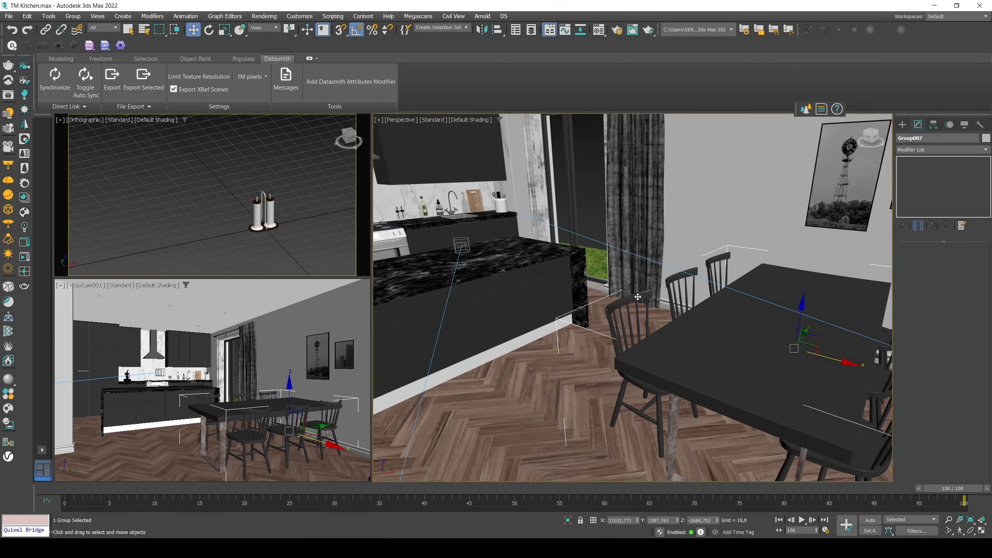
middle_click_drag(638, 297, 586, 295, "alt")
left_click(73, 16)
left_click(80, 53)
left_click(743, 326)
scroll(738, 324, "down", 3)
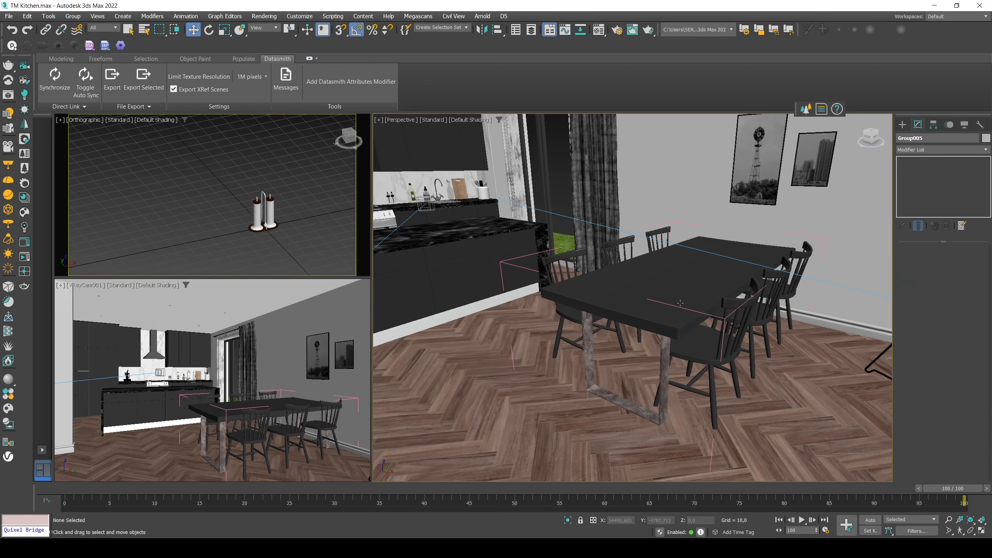
Step: Separate the dining table's top and legs from the opened group and combine them into their own group
left_click(681, 303)
right_click(686, 270)
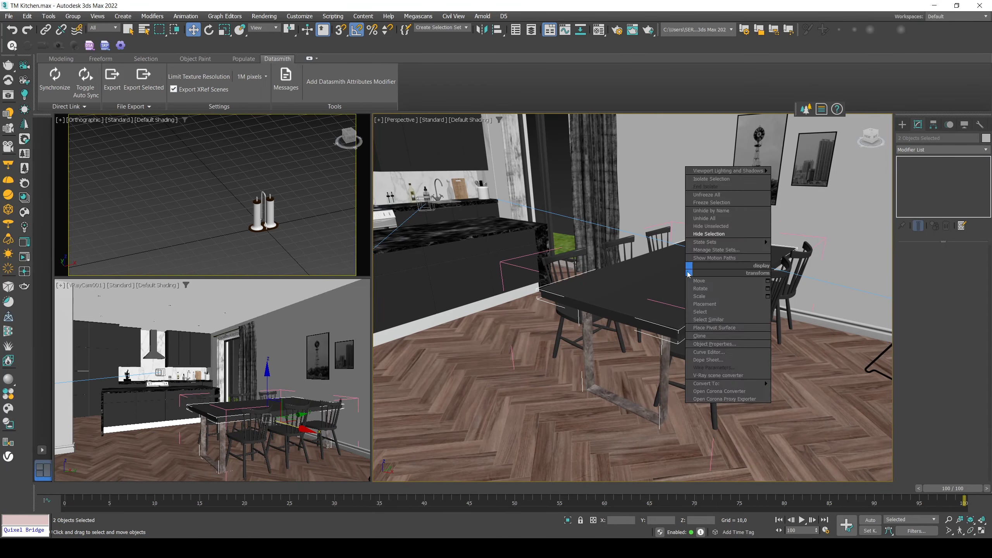
left_click(73, 16)
left_click(86, 95)
left_click(73, 17)
left_click(82, 26)
left_click(502, 295)
right_click(653, 295)
left_click(680, 378)
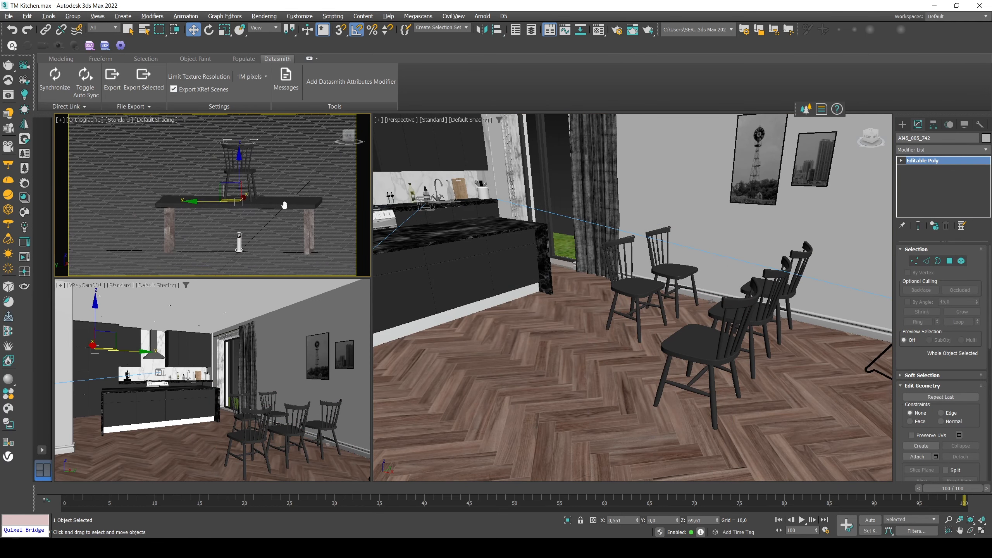
middle_click_drag(284, 204, 290, 211)
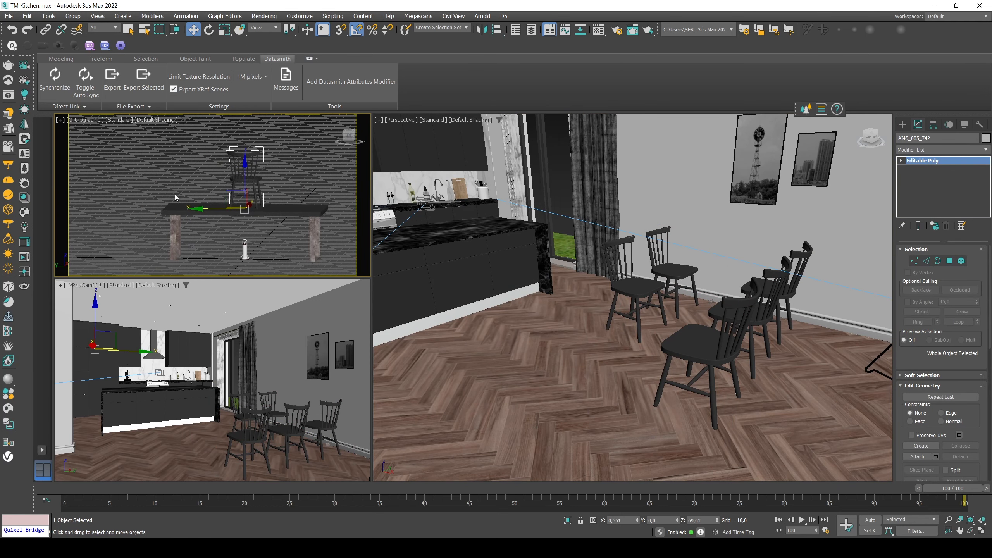
key("alt+a")
left_click(295, 203)
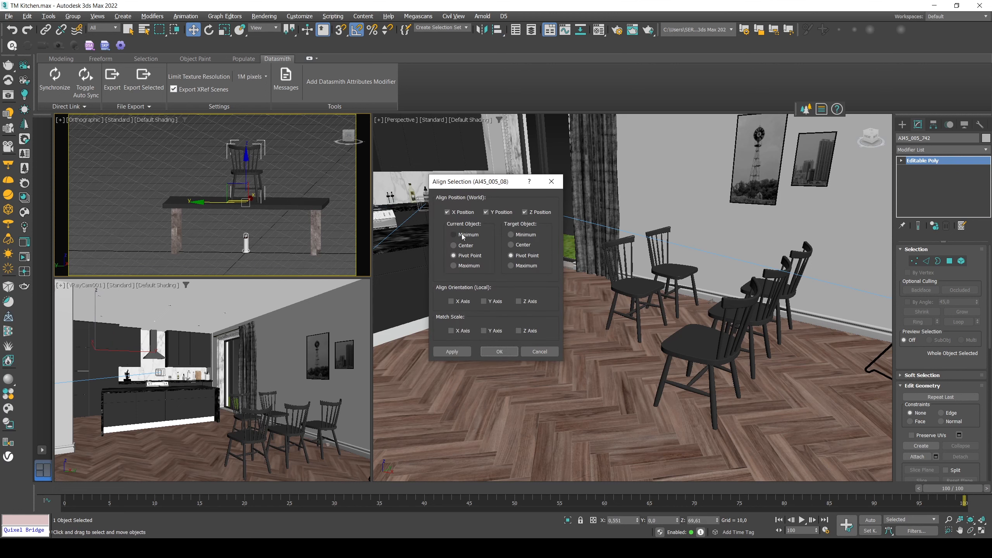
left_click(455, 235)
left_click(518, 235)
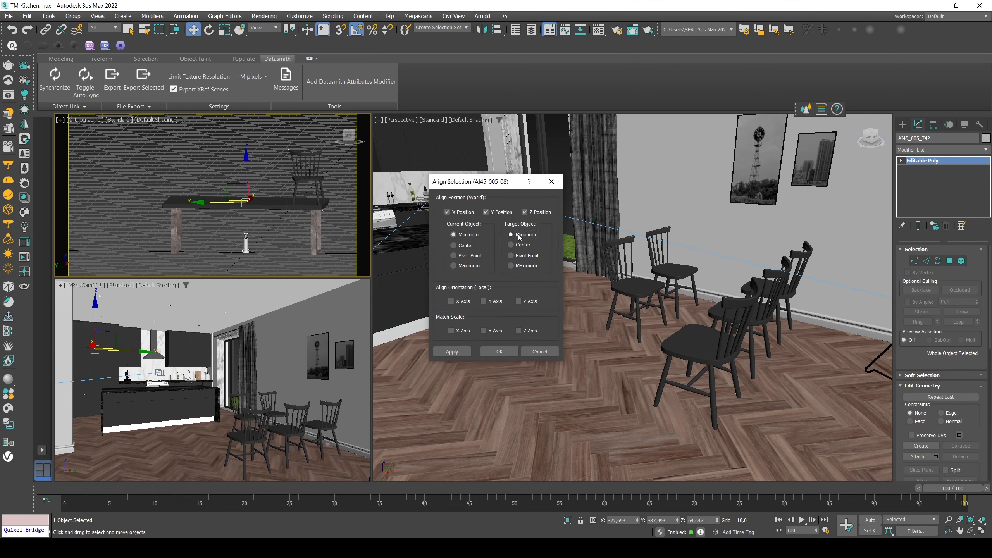
left_click(490, 212)
left_click(447, 212)
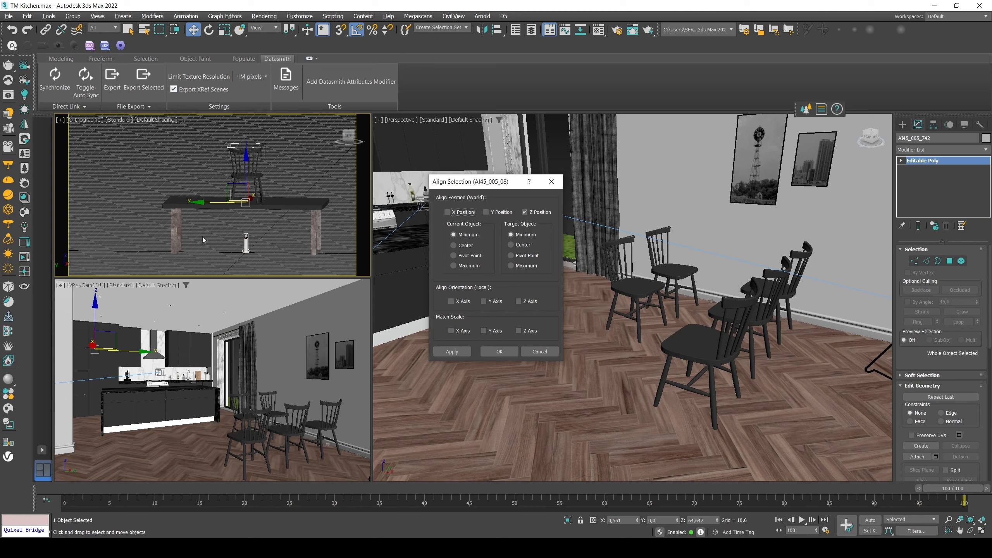
left_click(539, 352)
Step: Align the dining chair's position to the dispenser set standing at the world origin
scroll(234, 227, "up", 5)
scroll(231, 225, "up", 5)
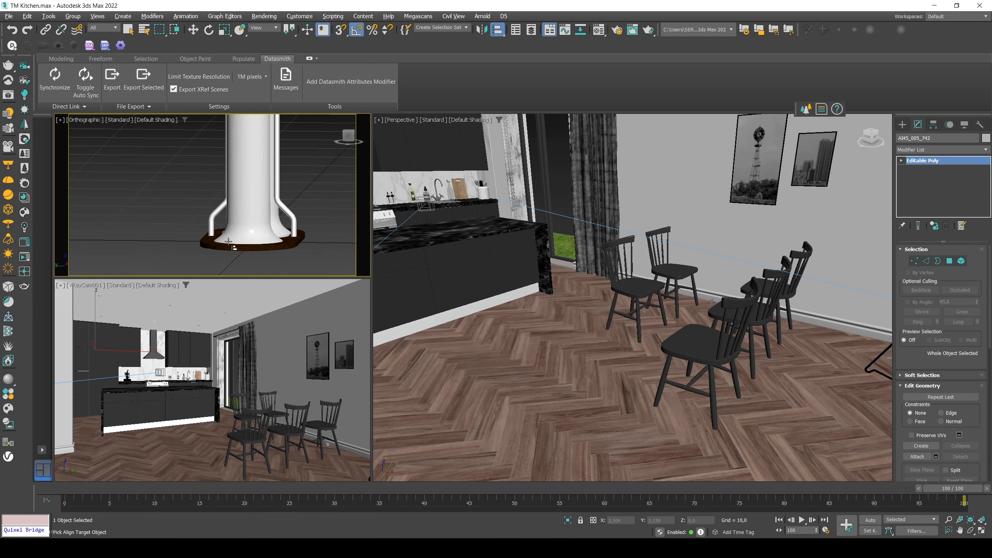
scroll(220, 240, "down", 6)
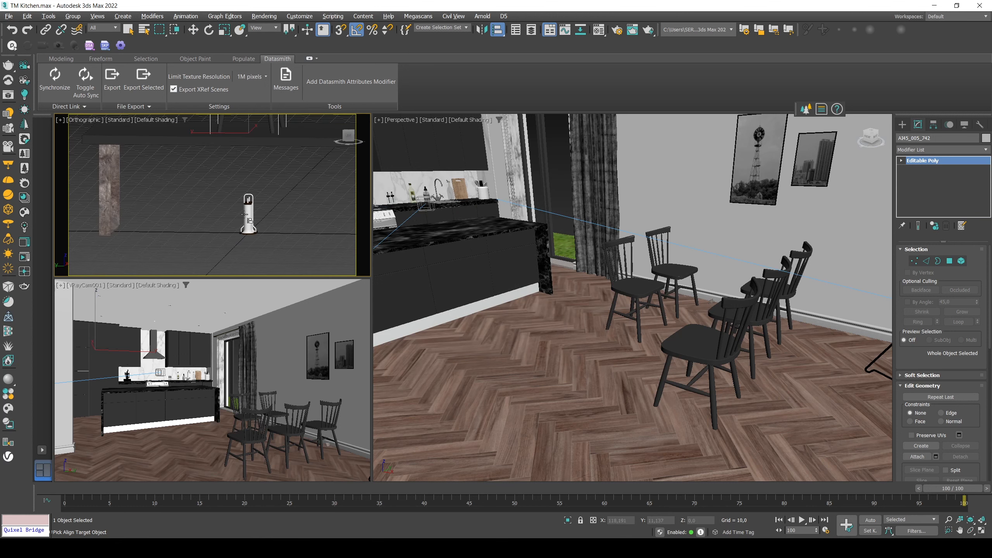
left_click(235, 235)
left_click(500, 352)
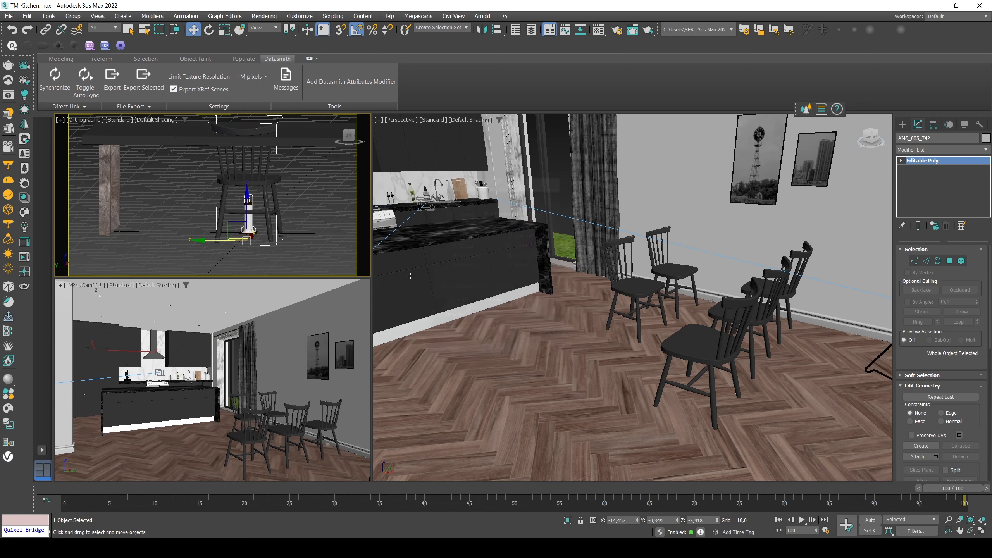
Step: Export only the dining chair at the world origin as a Datasmith file named CHAIR 2
scroll(279, 190, "down", 5)
middle_click_drag(293, 183, 269, 198, "alt")
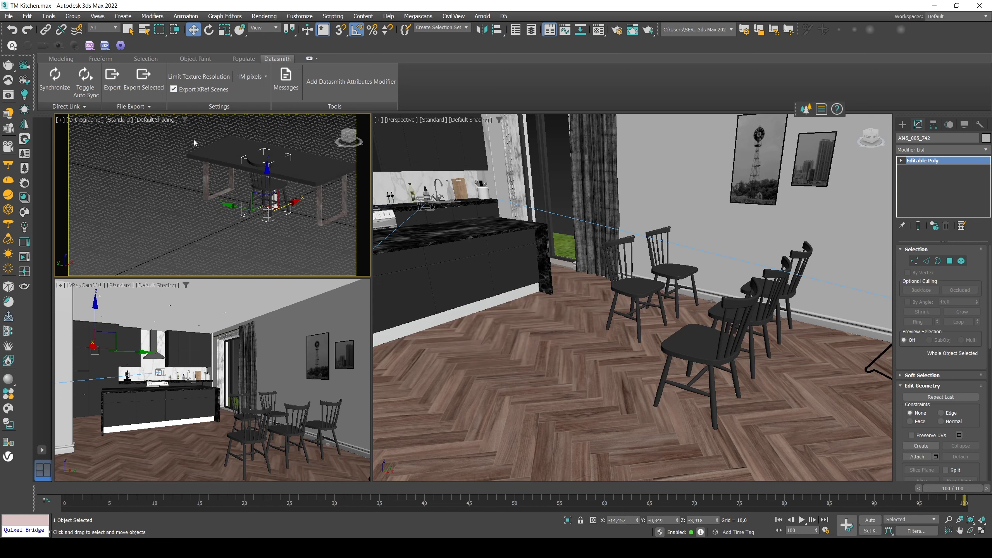
left_click(143, 80)
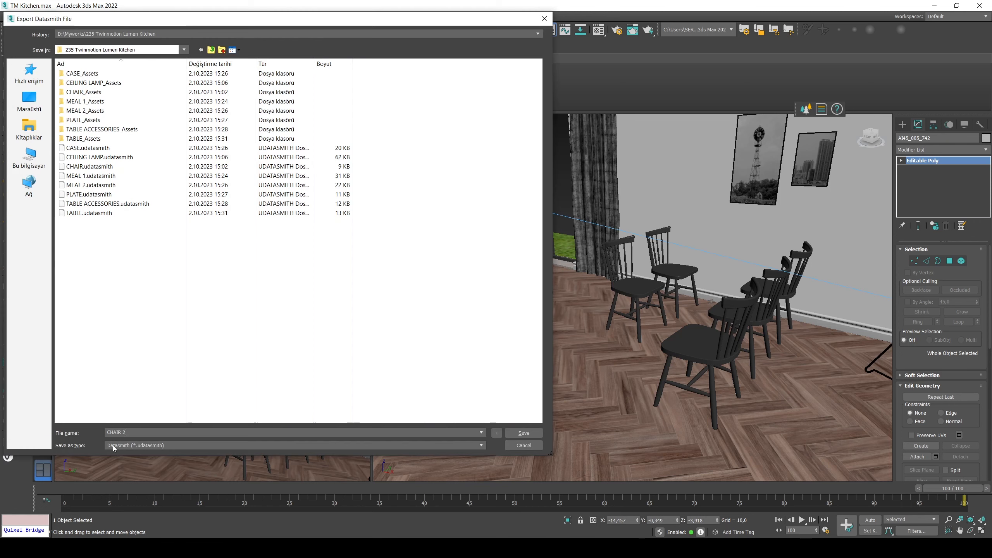
left_click(524, 432)
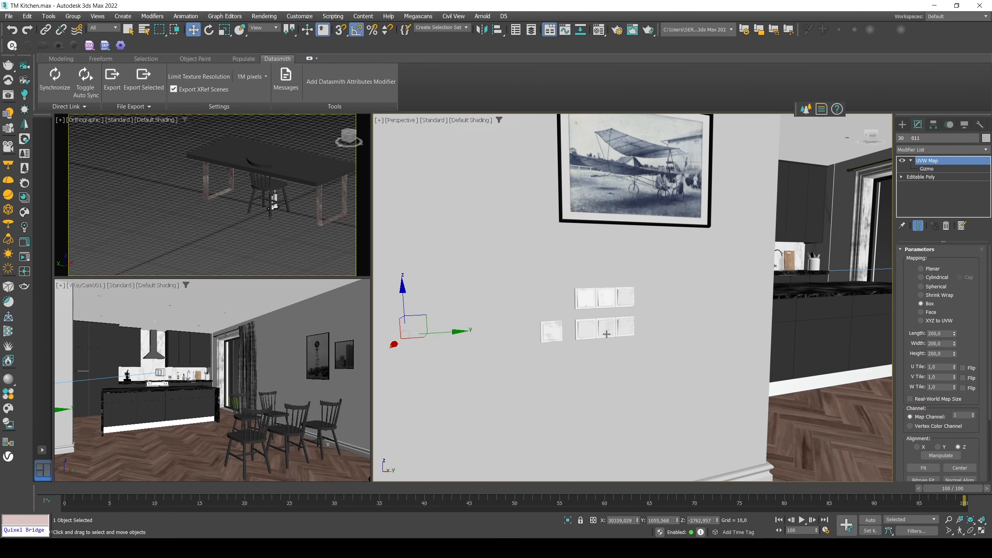
Step: Align the group of white wall switches below the airplane picture with the props placed at the world origin
left_click(628, 332)
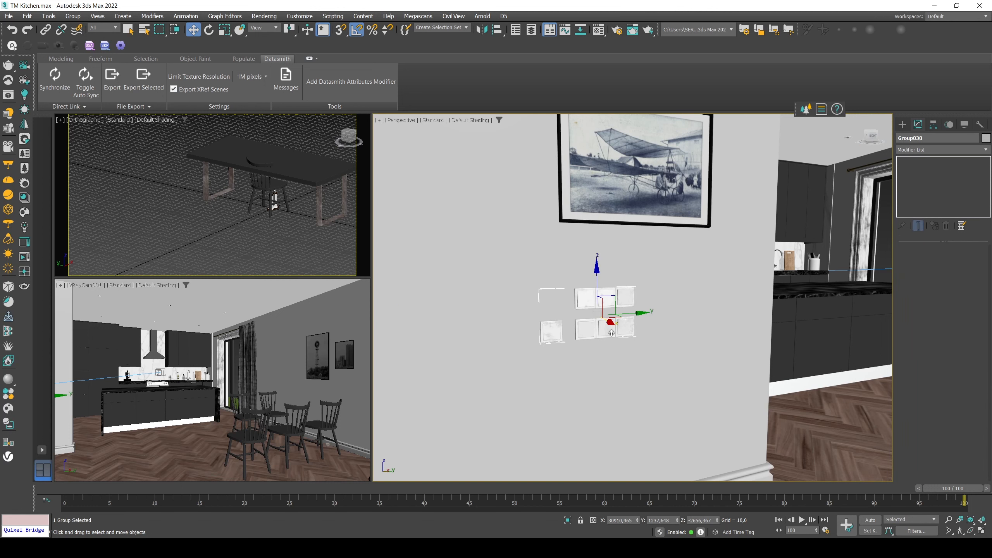
key("alt+a")
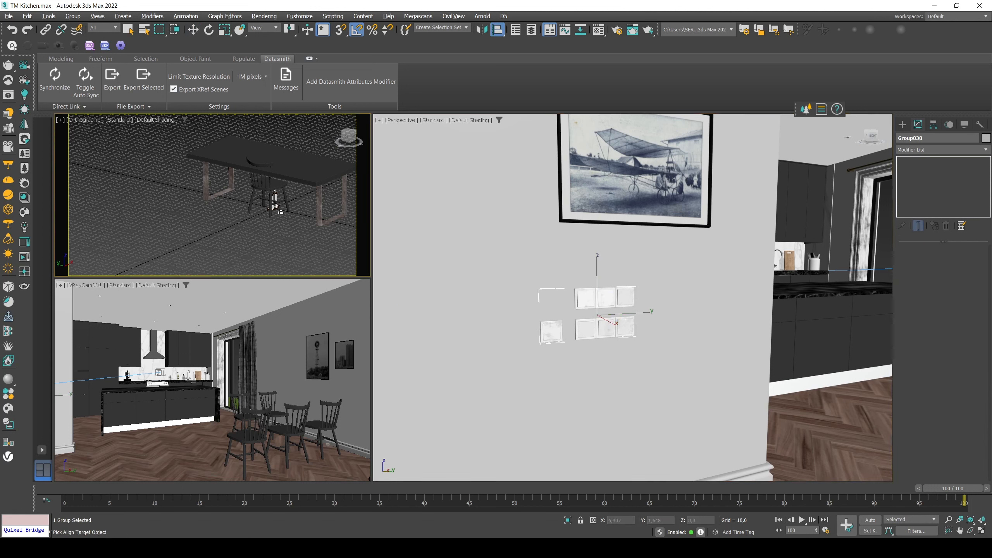
left_click(278, 184)
left_click(509, 351)
Step: Rotate the wall switch group so it lies flat and lower it along Z to about 1.25
scroll(274, 217, "up", 2)
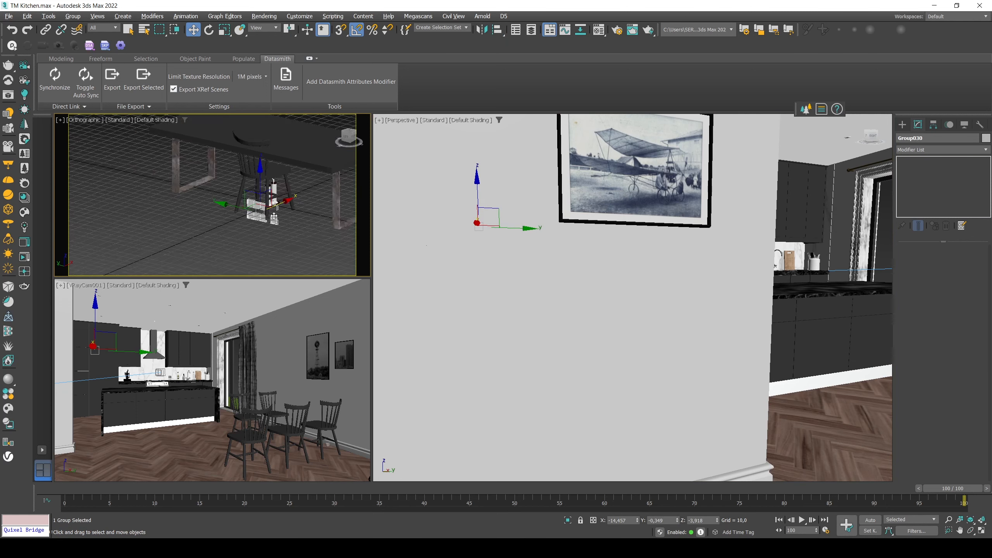
scroll(274, 216, "up", 2)
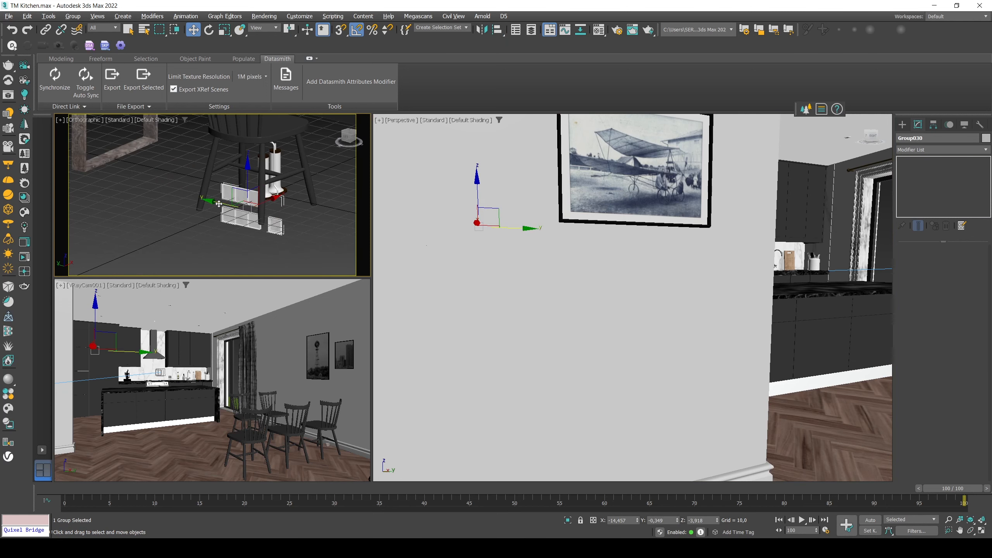
key("e")
left_click_drag(219, 203, 212, 206)
key("w")
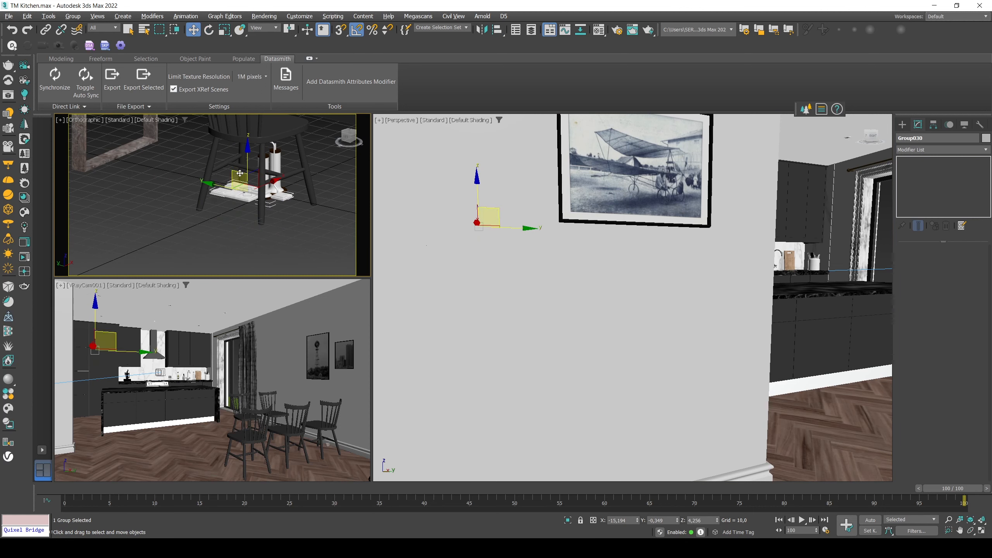
scroll(250, 164, "up", 5)
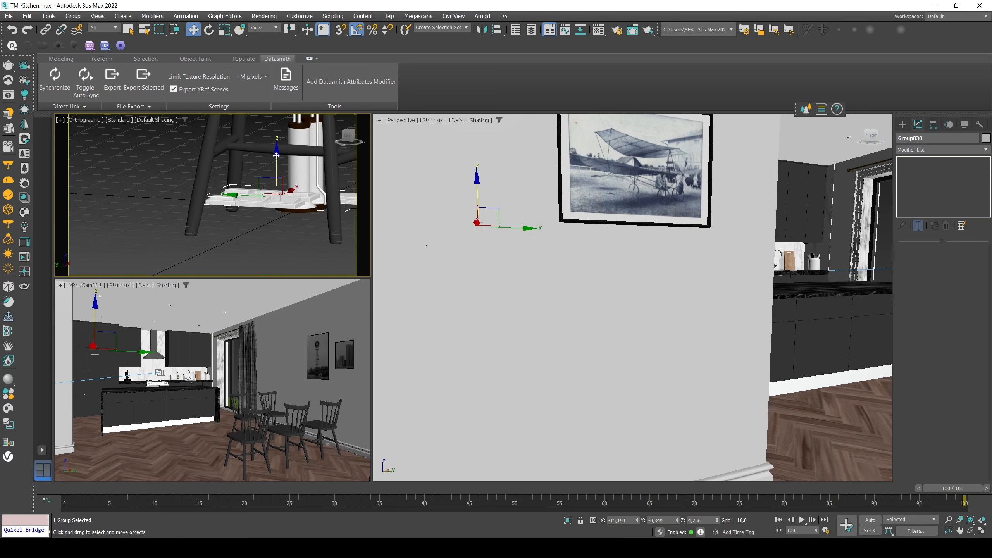
left_click_drag(277, 155, 269, 172)
scroll(267, 173, "down", 3)
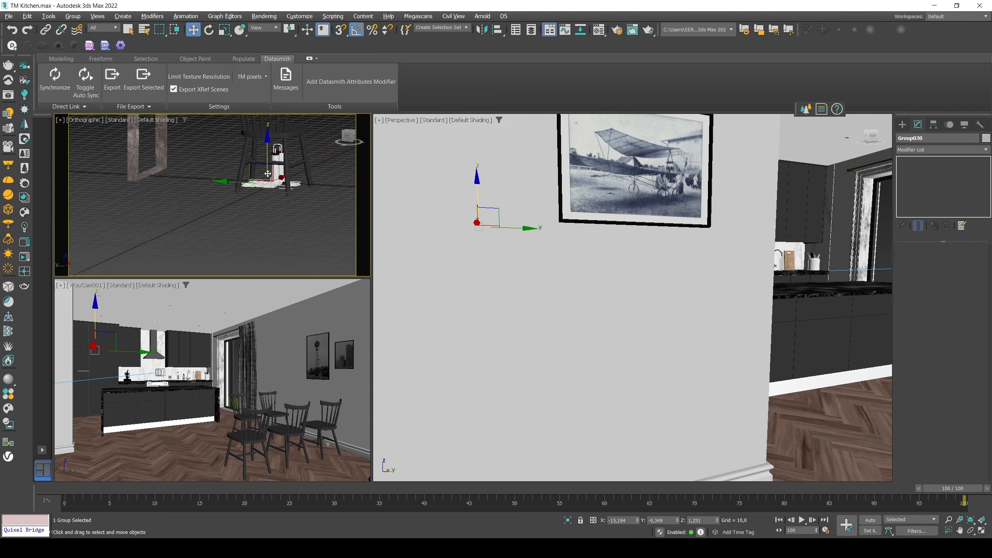
middle_click_drag(267, 173, 236, 196, "alt")
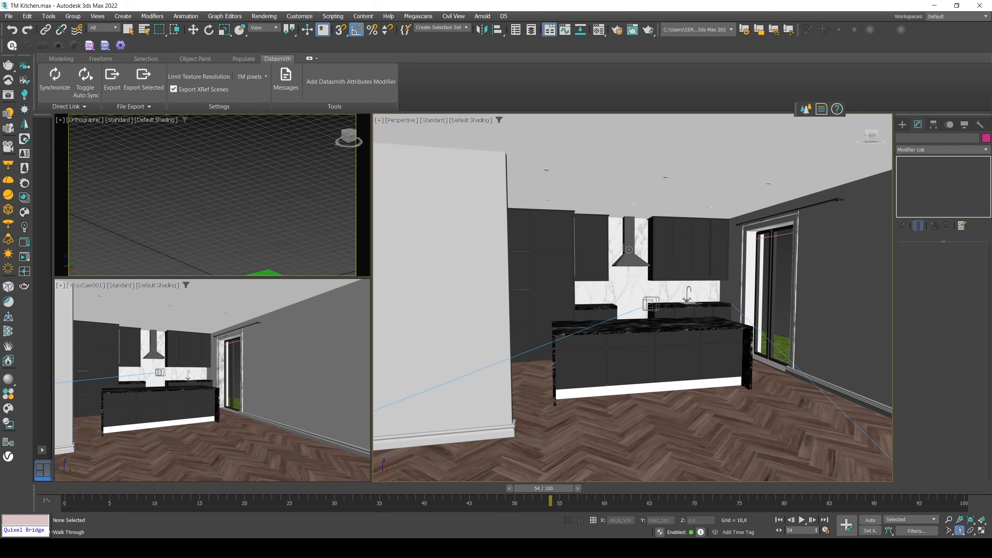
Step: Walk through the kitchen in the perspective view to examine which objects are left in the emptied scene
left_click_drag(628, 249, 639, 259)
key("Right")
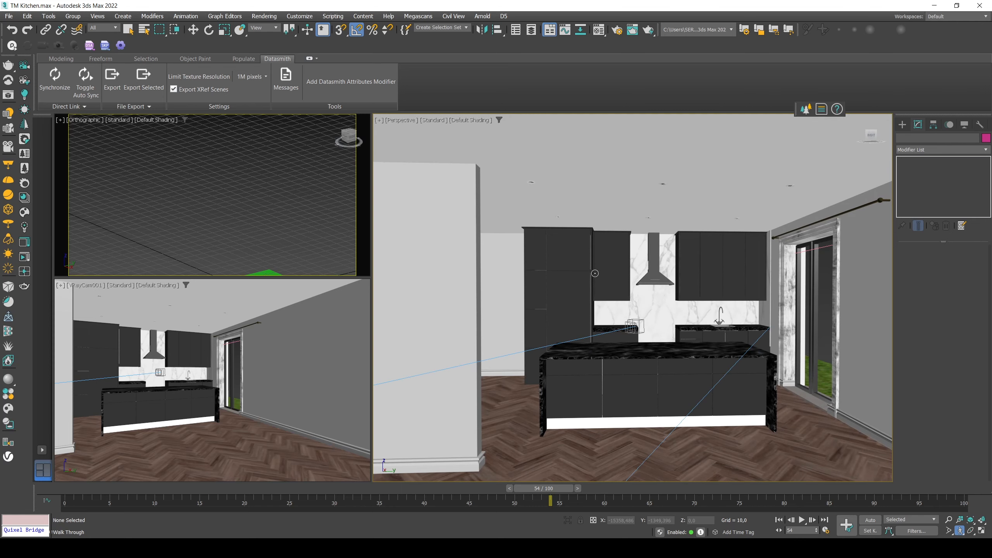
left_click_drag(645, 255, 641, 259)
key("Down")
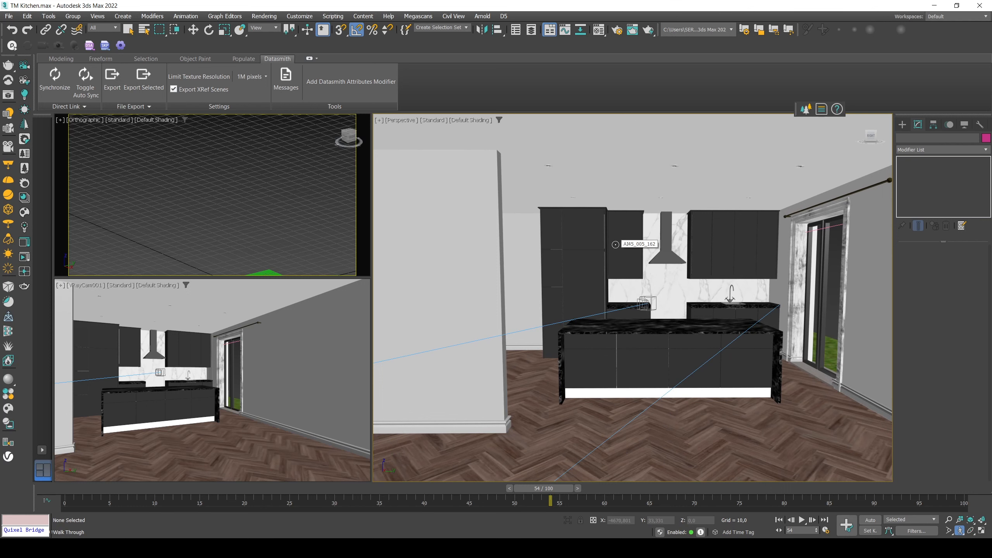
key("Down")
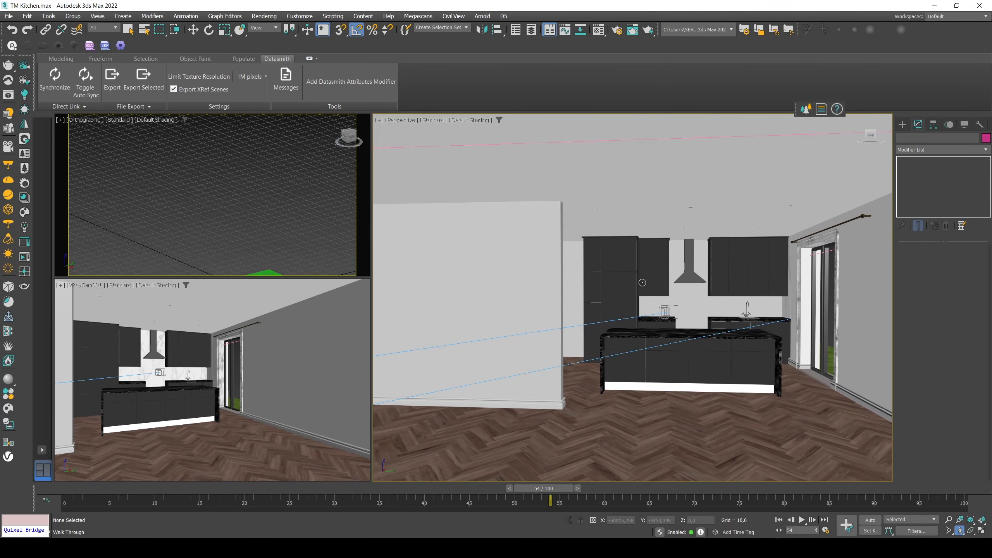
key("Up")
key("Right")
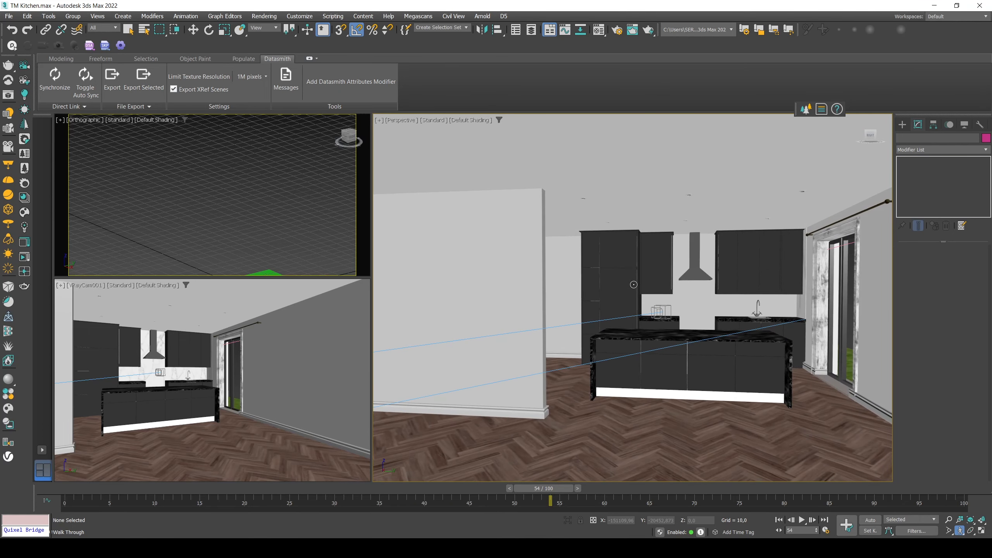
right_click(636, 284)
left_click(637, 285)
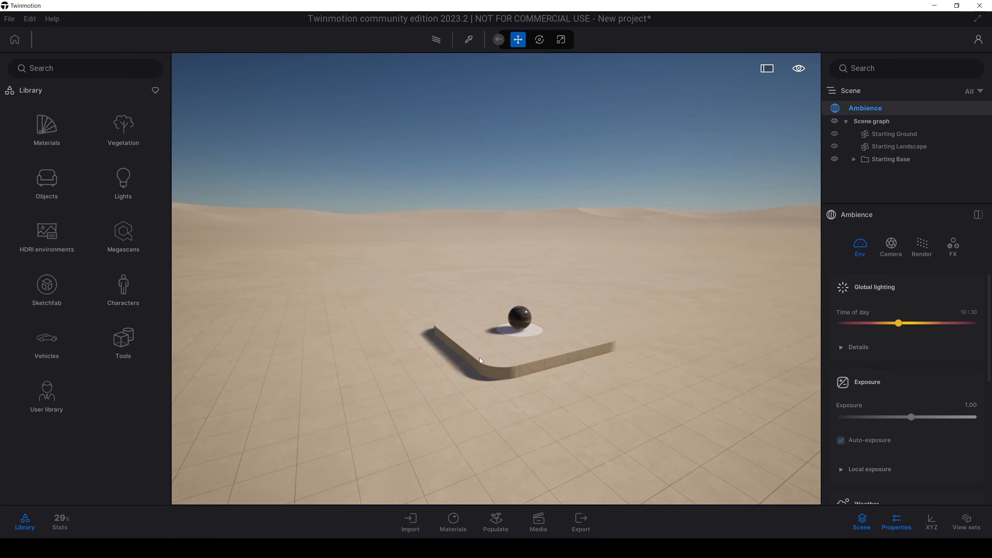
Step: Delete the default scene content: the Starting Base, Starting Ground and Starting Landscape
left_click(480, 359)
key("Delete")
left_click(510, 314)
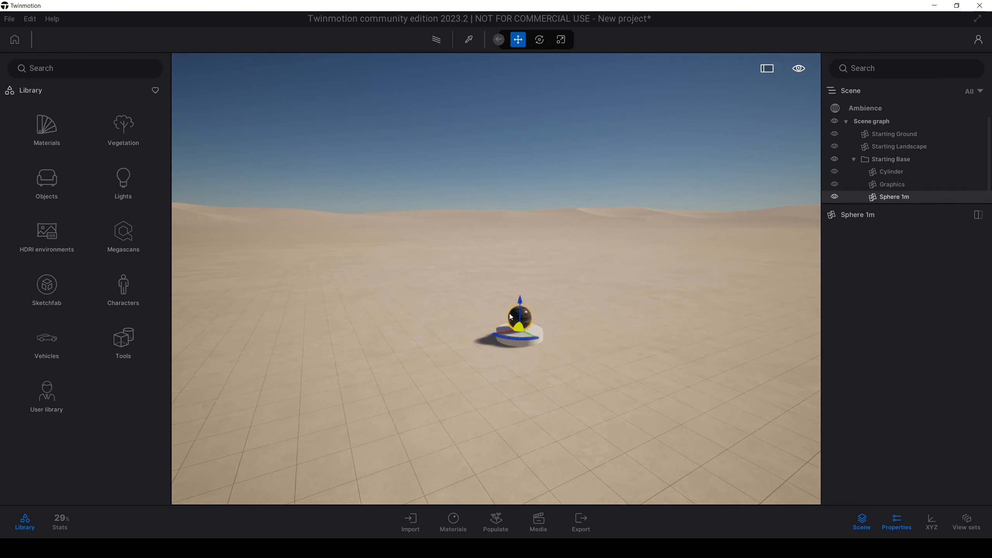
left_click(897, 161)
key("Delete")
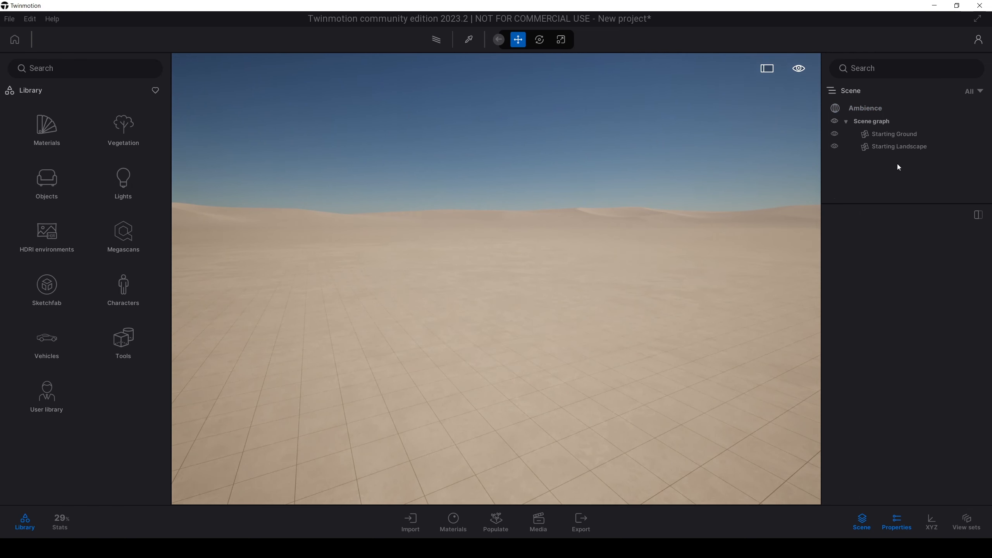
left_click(884, 136)
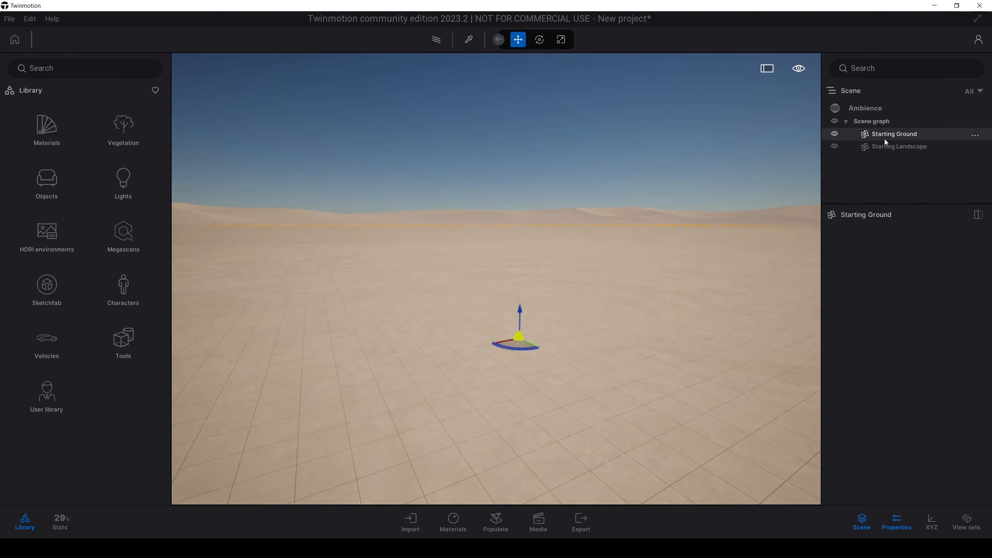
key("Delete")
left_click(884, 136)
key("Delete")
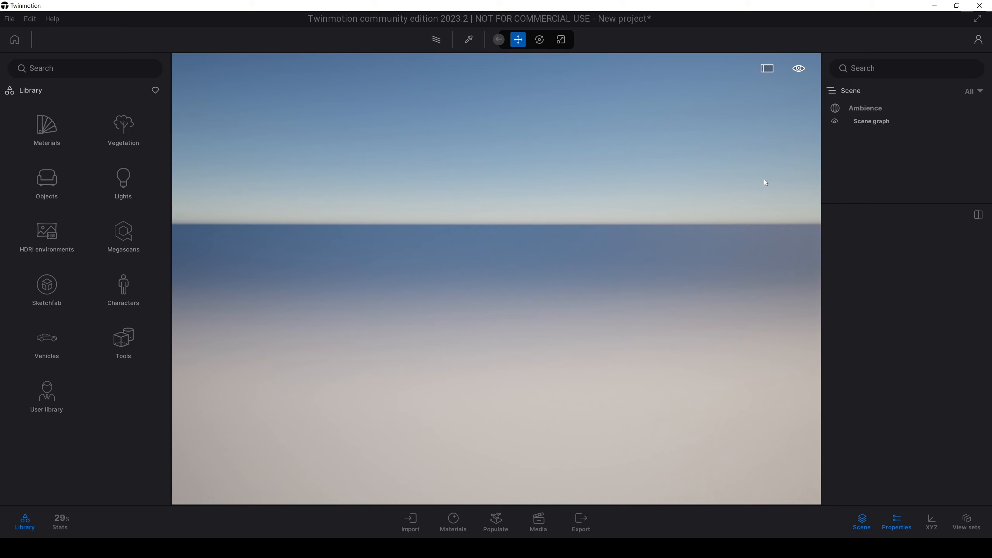
Step: Choose all Datasmith files from BOTTLE 1 to TABLEWARE in the 235 Twinmotion Lumen Kitchen folder for geometry import
left_click(408, 526)
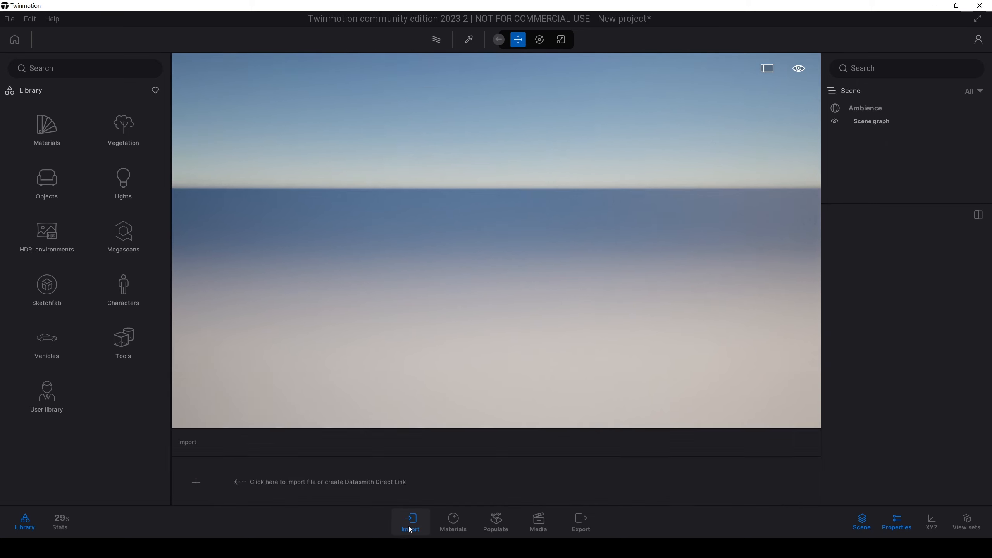
left_click(202, 434)
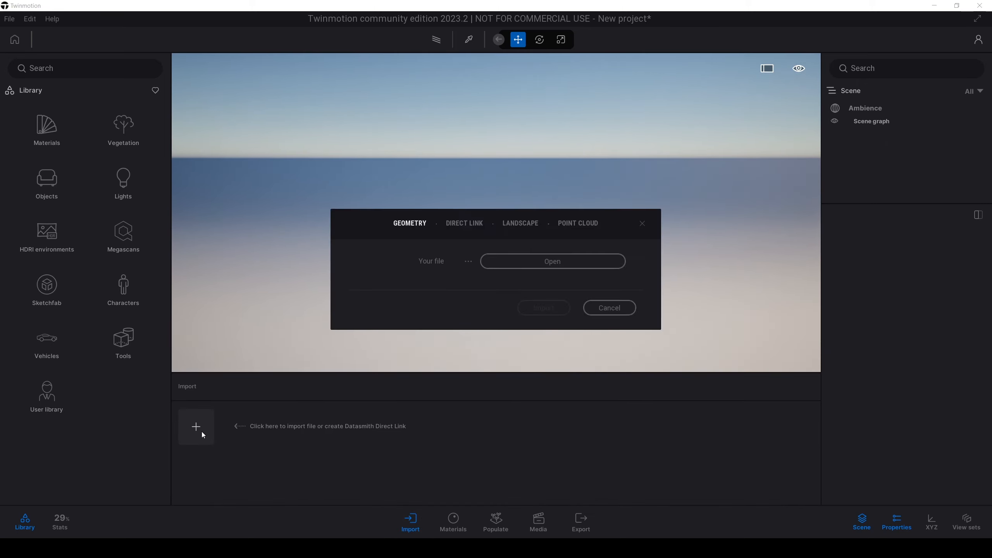
left_click(545, 262)
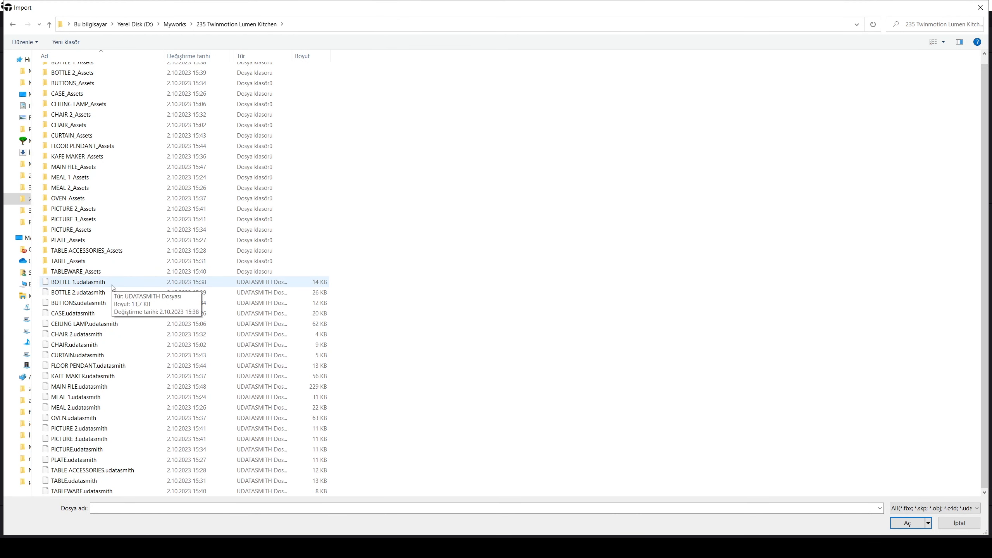
left_click_drag(358, 282, 11, 529)
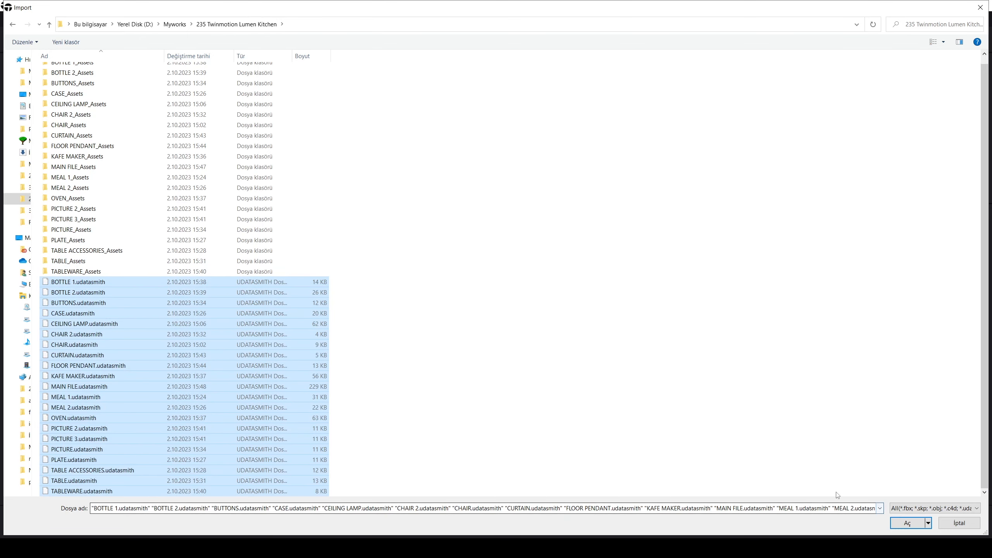
left_click(906, 523)
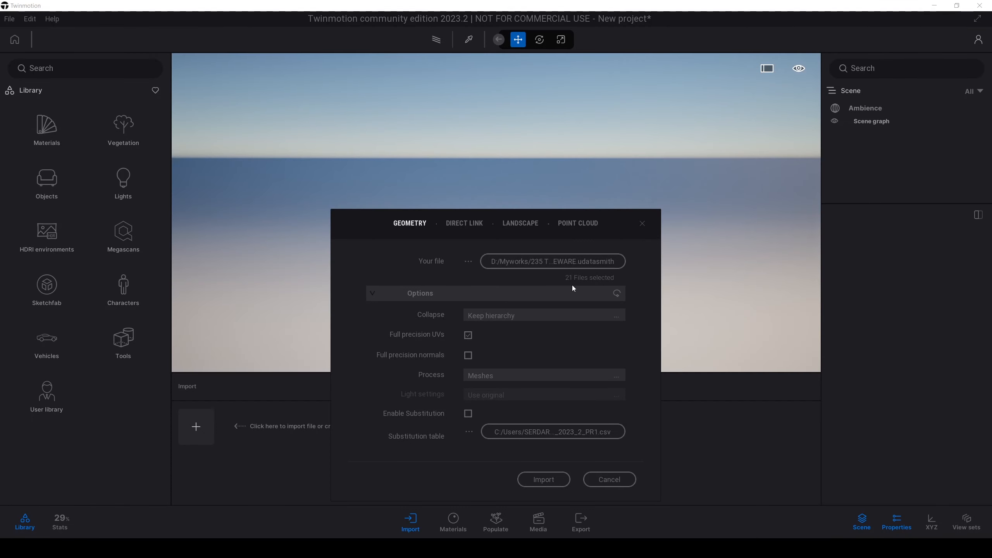
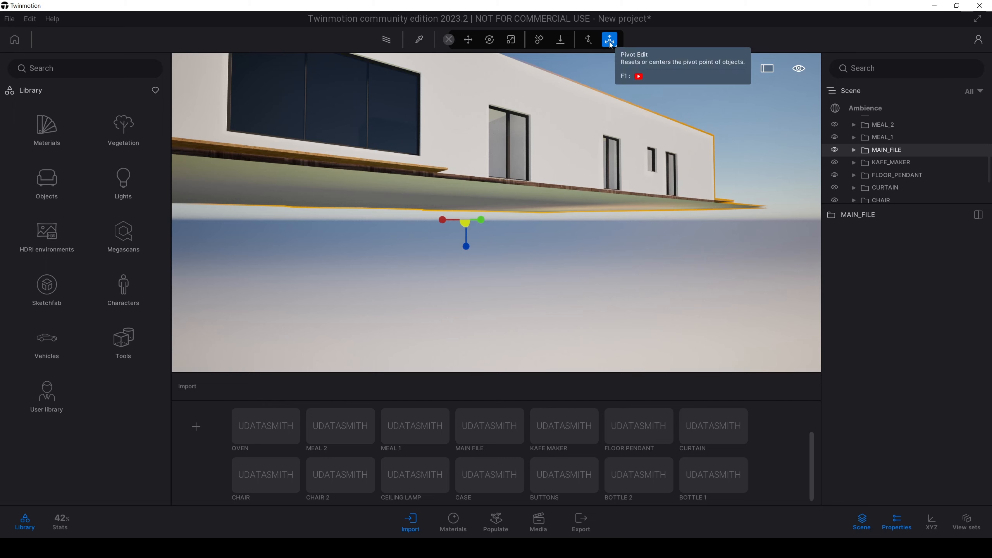
Step: Set the MAIN_FILE building's X, Y and Z position to 0 m
scroll(563, 196, "down", 4)
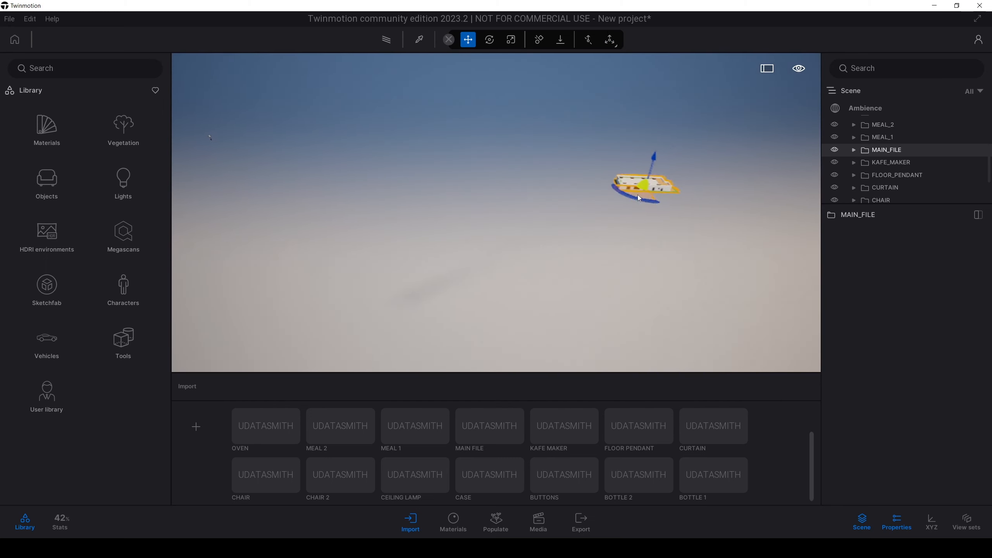
left_click_drag(639, 198, 422, 250)
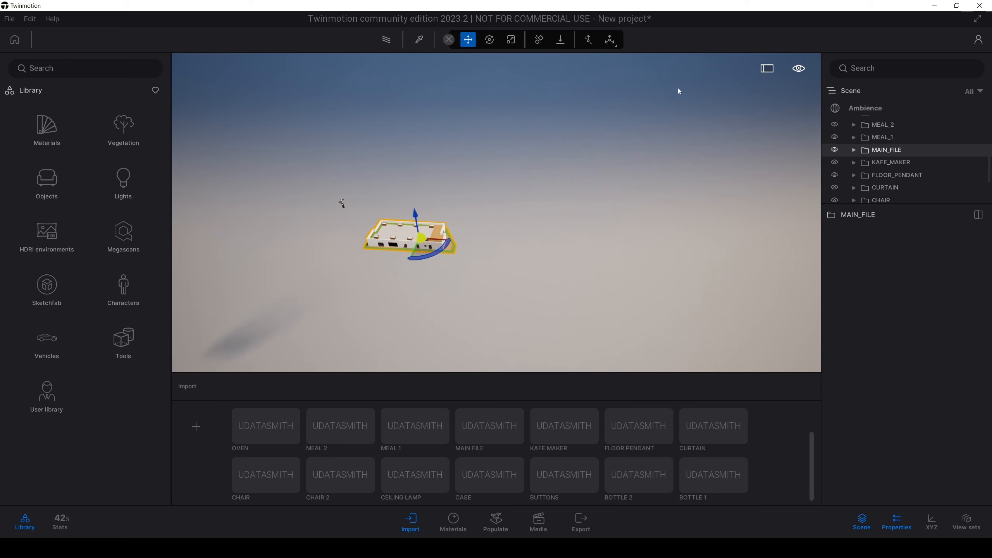
left_click(932, 523)
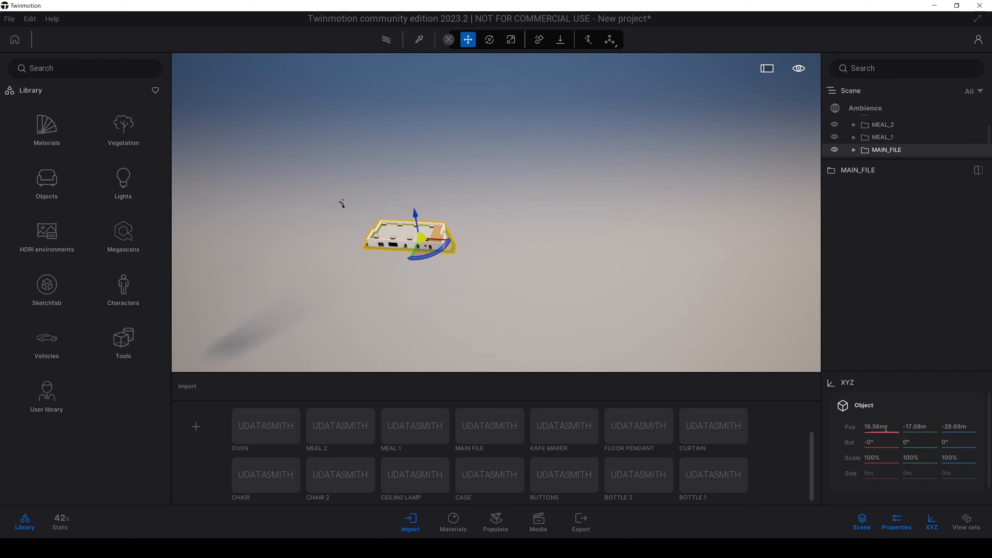
left_click_drag(885, 429, 843, 426)
type("0")
key("Return")
left_click_drag(929, 427, 894, 427)
type("0")
key("Return")
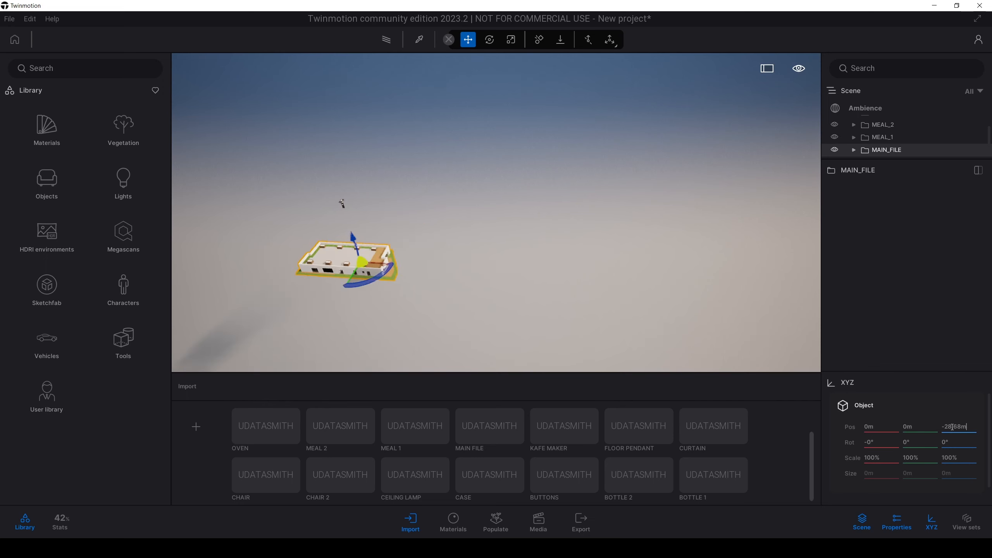
left_click_drag(968, 427, 922, 426)
type("0")
key("Return")
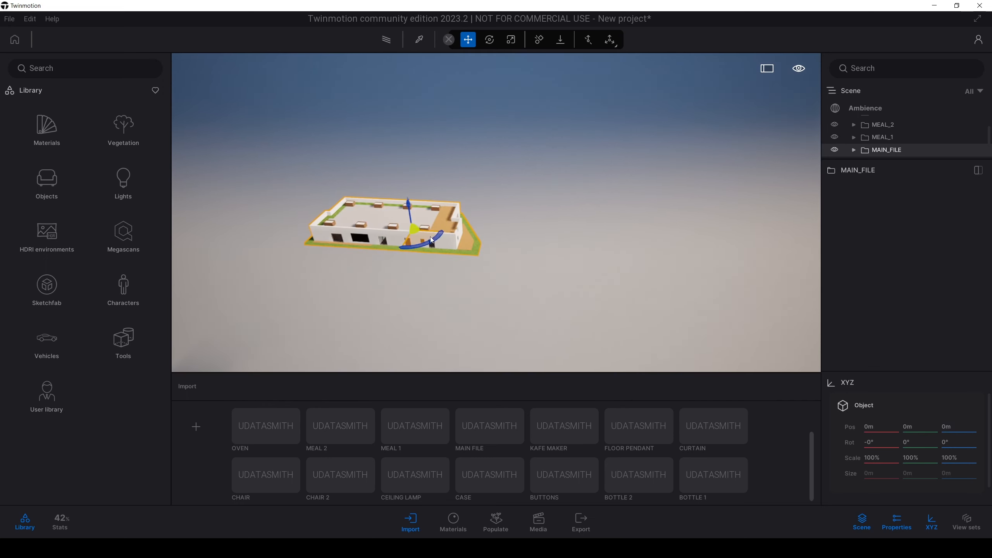
Step: Move the MAIN_FILE building along the X axis away from the props and select an object in its kitchen
left_click_drag(414, 235, 592, 258)
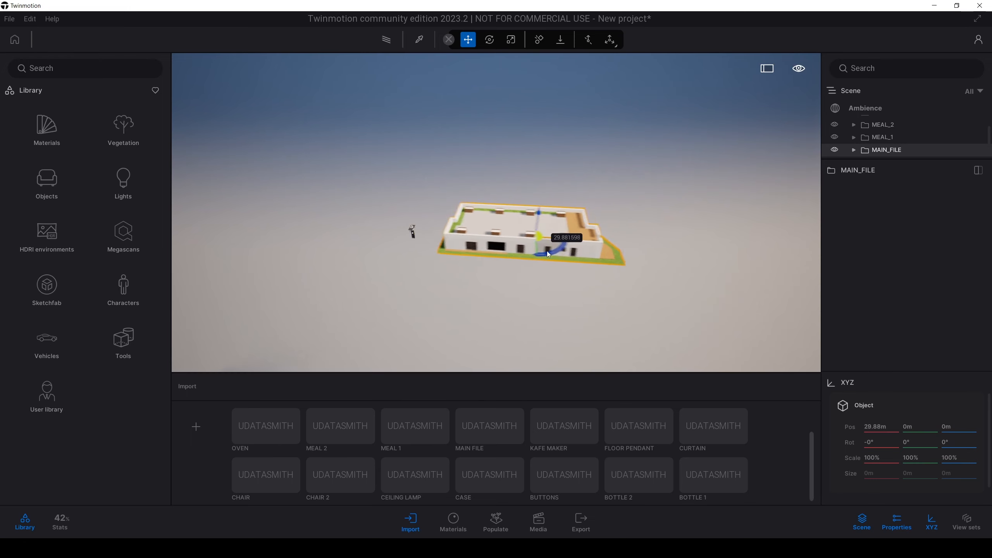
left_click(486, 282)
scroll(502, 239, "up", 3)
scroll(502, 238, "up", 5)
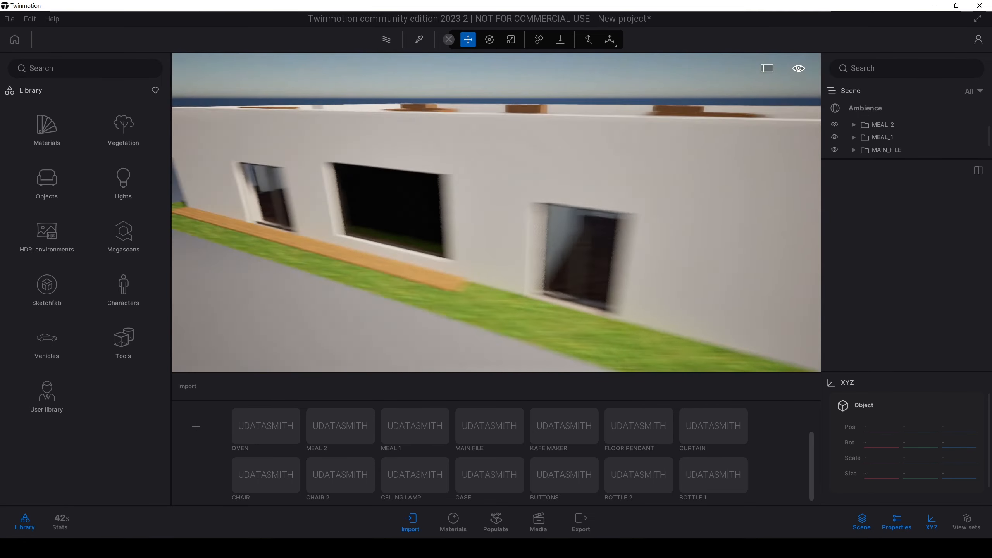
left_click(529, 233)
scroll(502, 239, "up", 2)
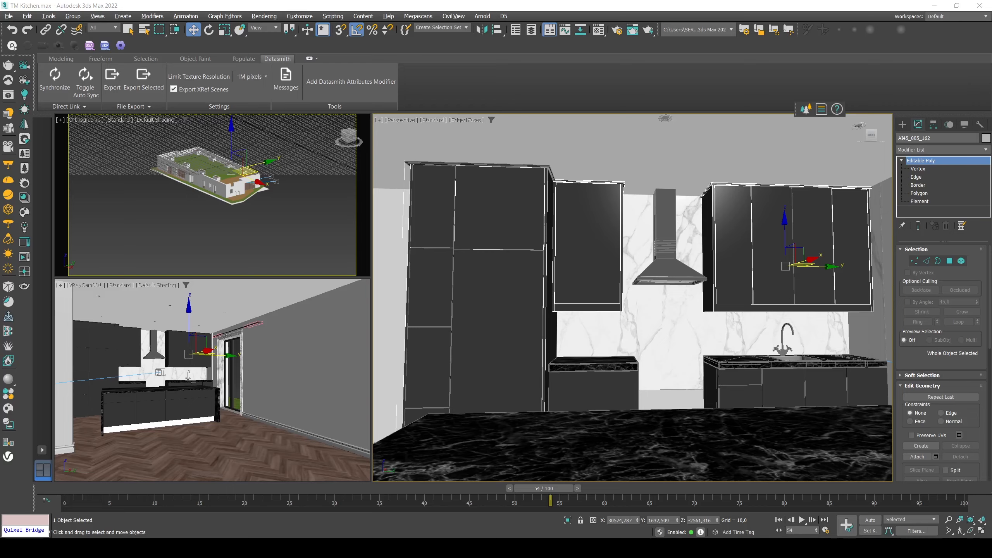
Step: Examine the complete kitchen cabinets in 3ds Max, then return to Twinmotion and compare them with the imported kitchen
scroll(575, 281, "down", 5)
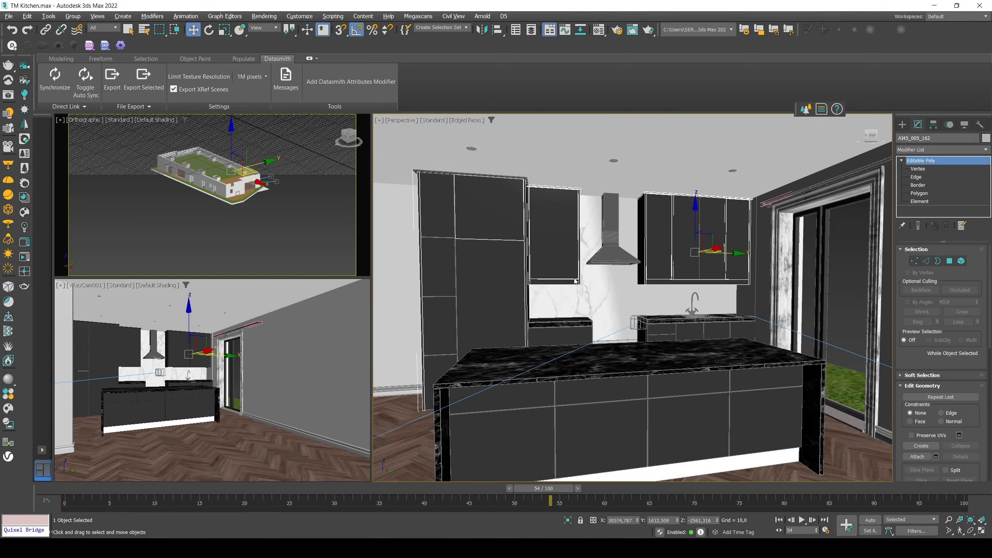
key("alt+Tab")
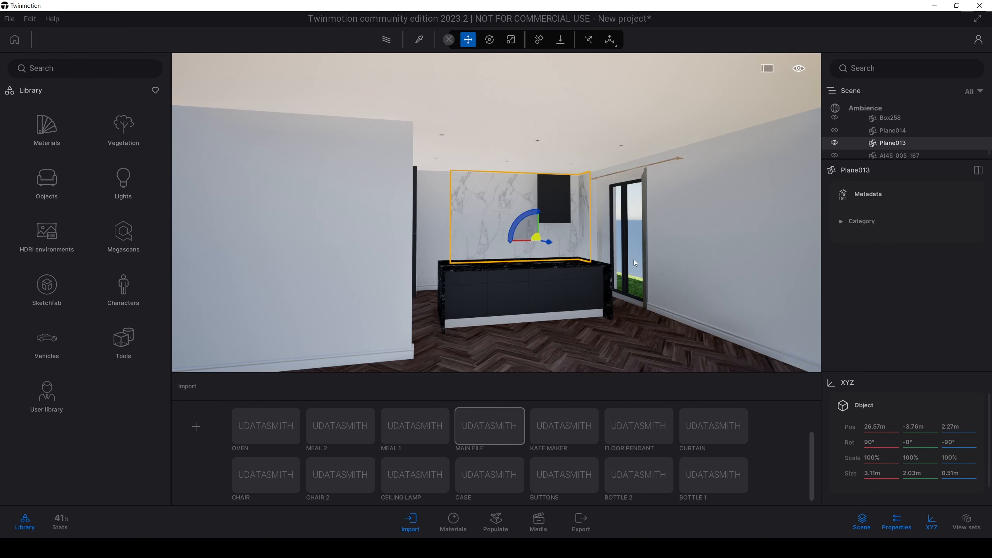
mouse_move(634, 259)
right_mouse_down()
mouse_move(572, 253)
mouse_move(651, 254)
right_mouse_up()
key("w")
key("s")
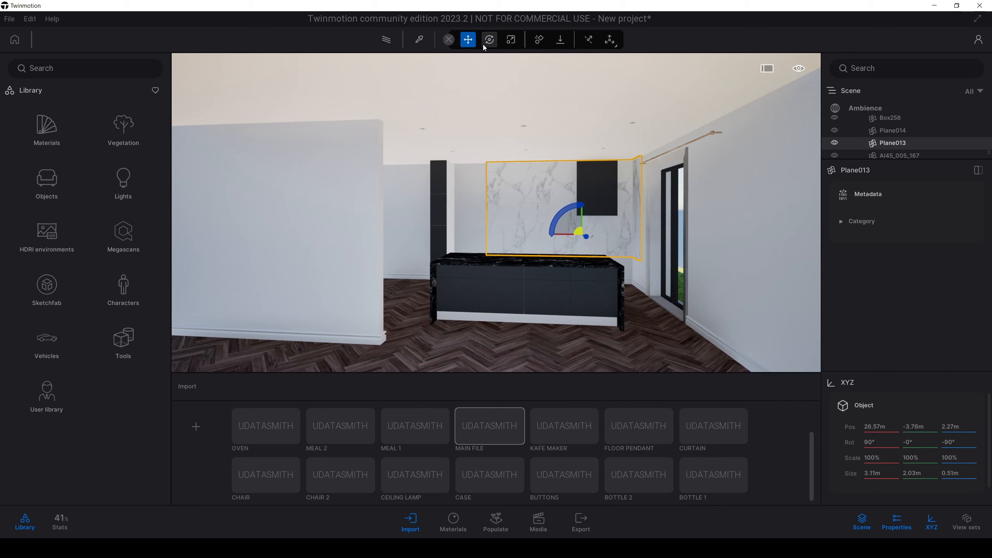
Step: Pick the Antrasit material from the tall kitchen cabinet, look through its settings and hide the XYZ values
left_click(419, 40)
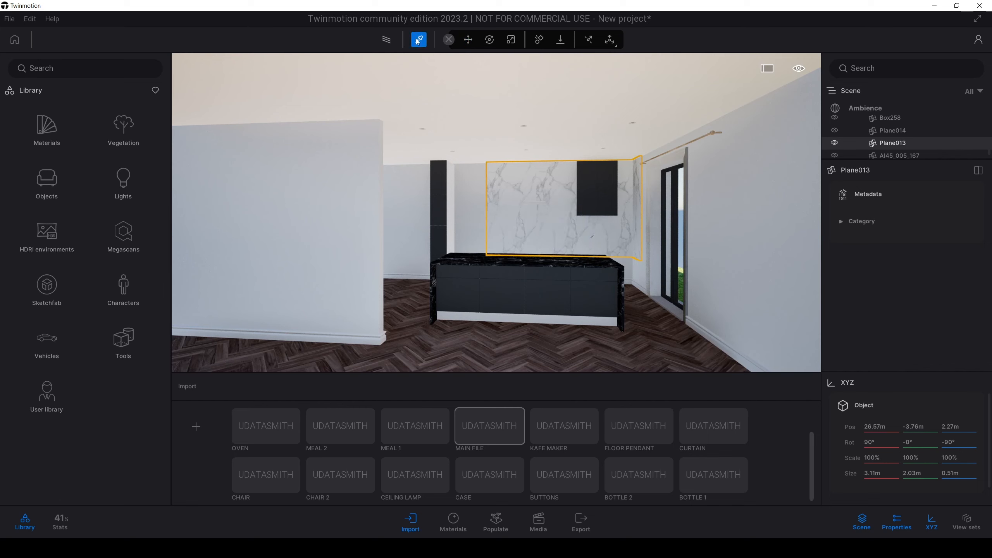
left_click(438, 175)
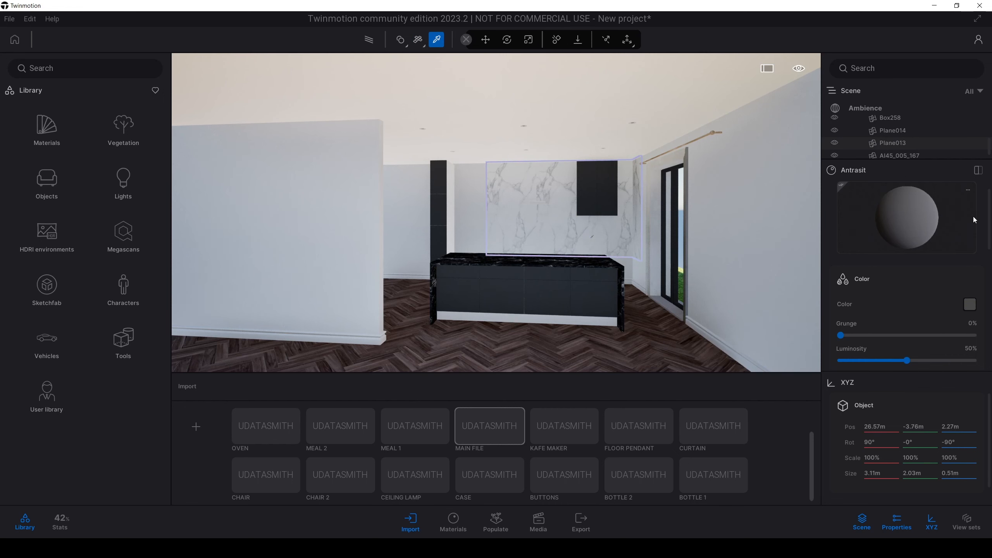
left_click_drag(990, 215, 976, 362)
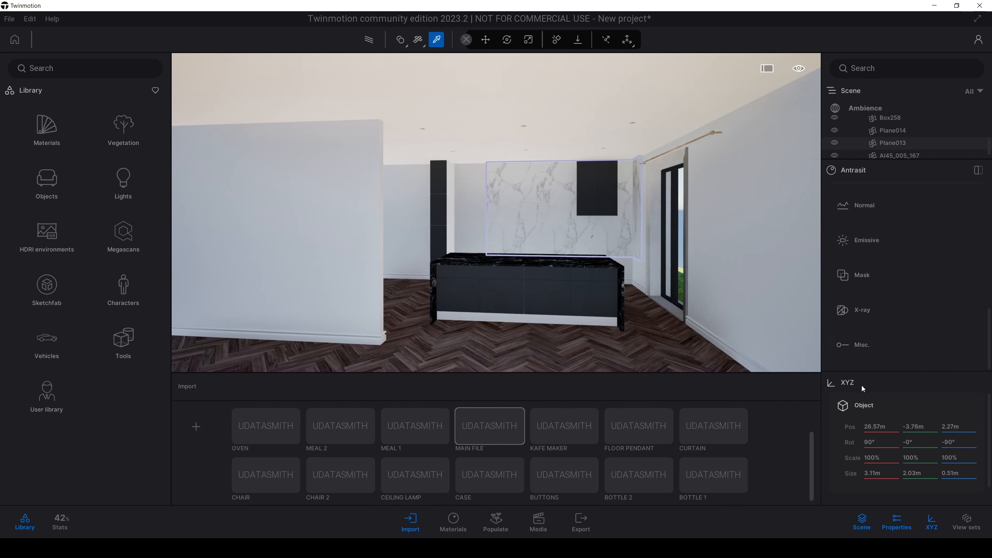
left_click(932, 521)
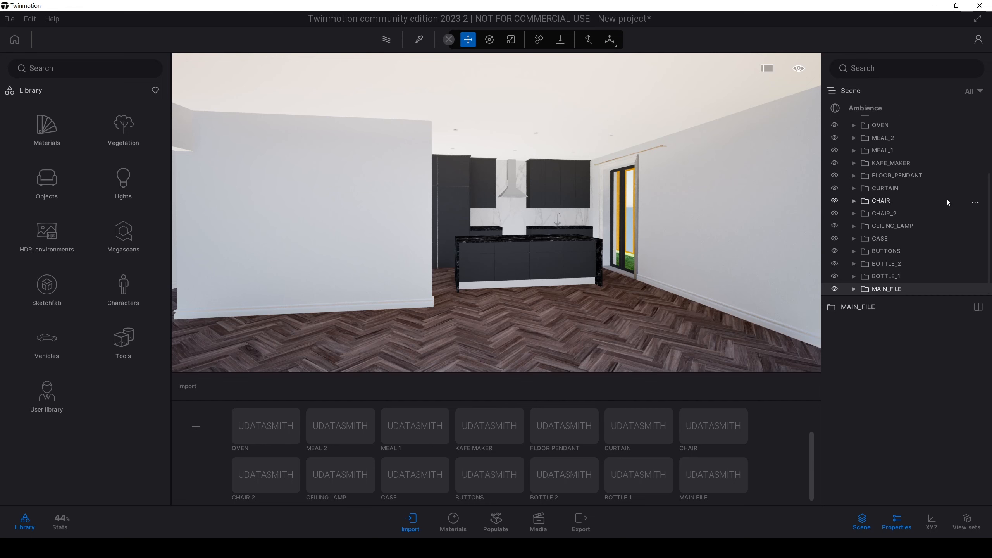
Step: Place the TABLE prop on the parquet floor between the kitchen island and the long white wall
scroll(948, 198, "up", 5)
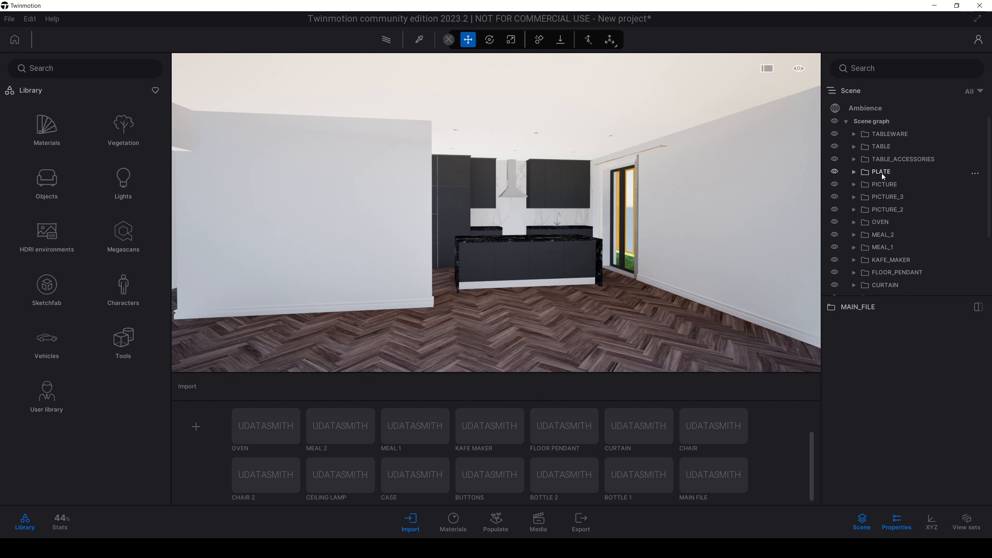
left_click(879, 148)
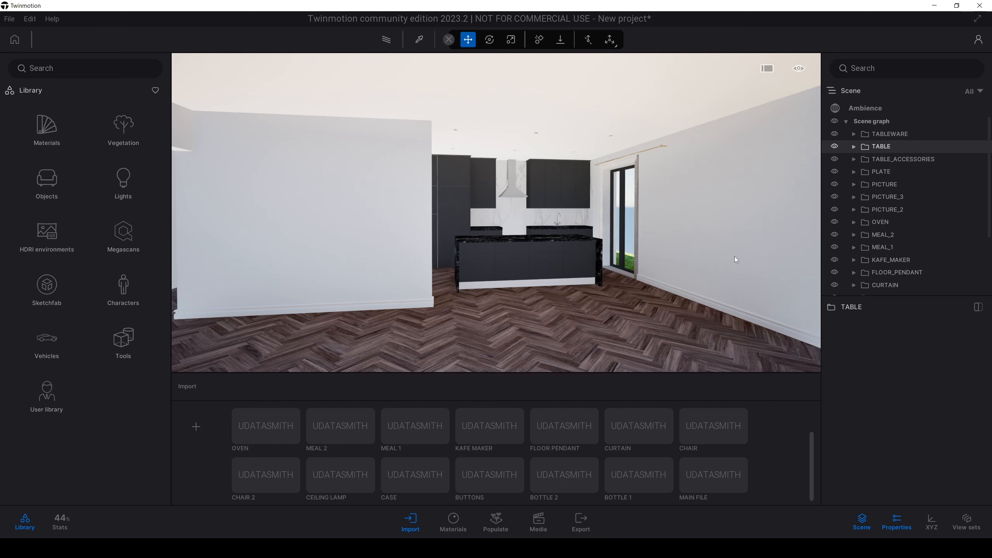
key("v")
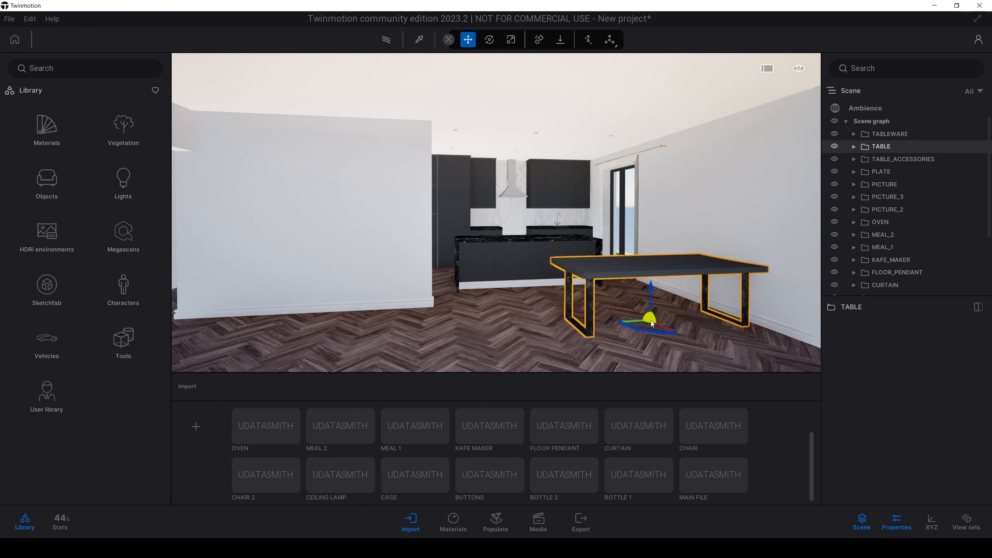
left_click_drag(645, 328, 649, 328)
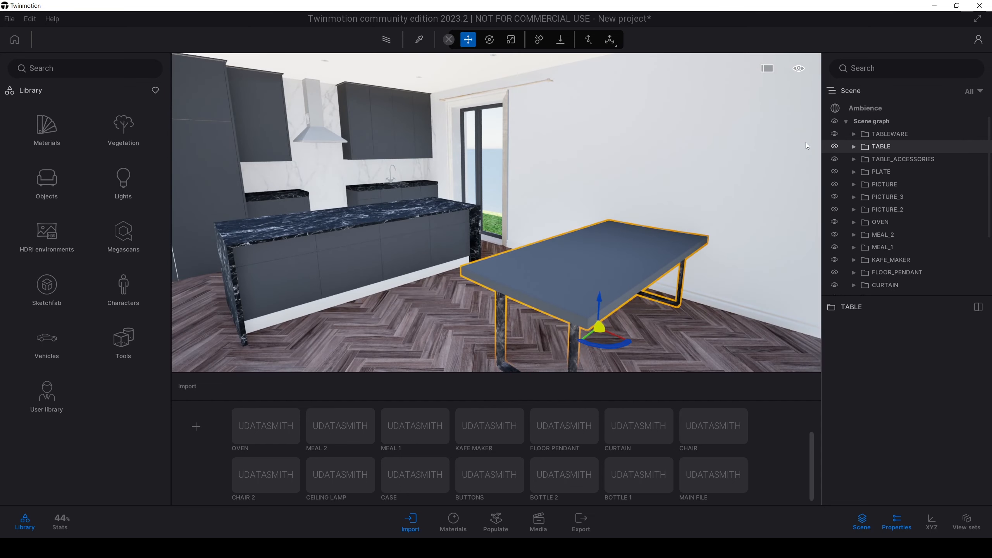
key("d")
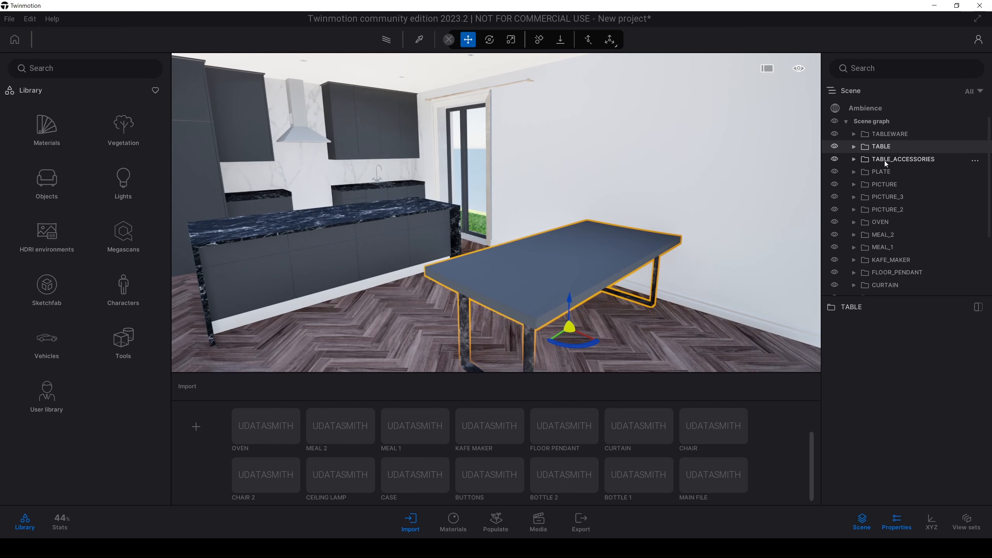
Step: Place the TABLE_ACCESSORIES and PLATE props side by side on top of the dining table's far end
left_click(889, 160)
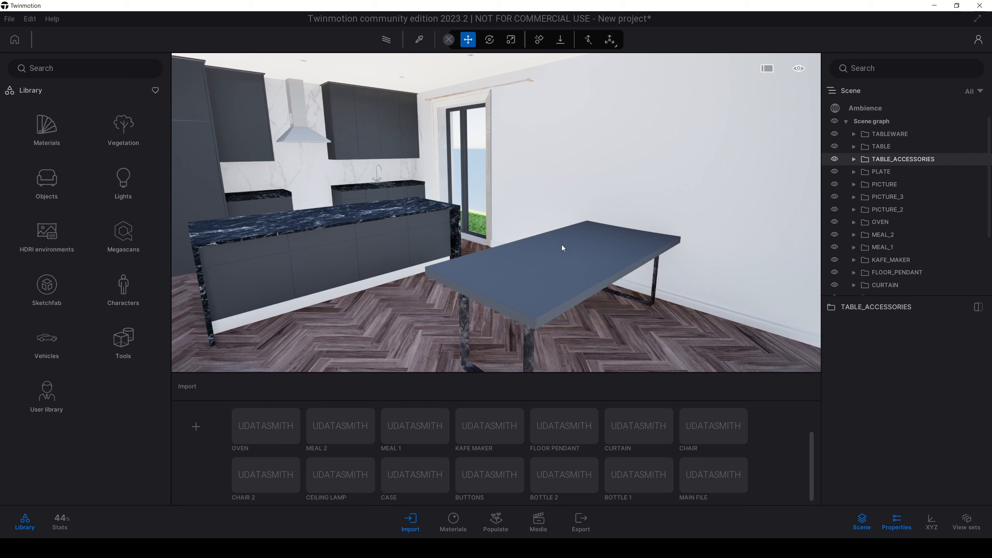
key("v")
key("f")
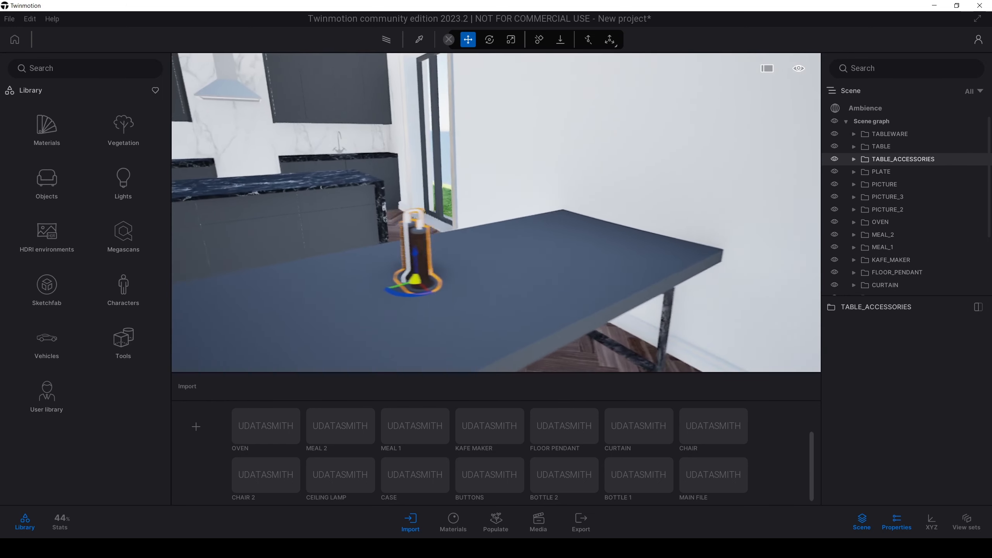
key("s")
right_click_drag(598, 230, 547, 223)
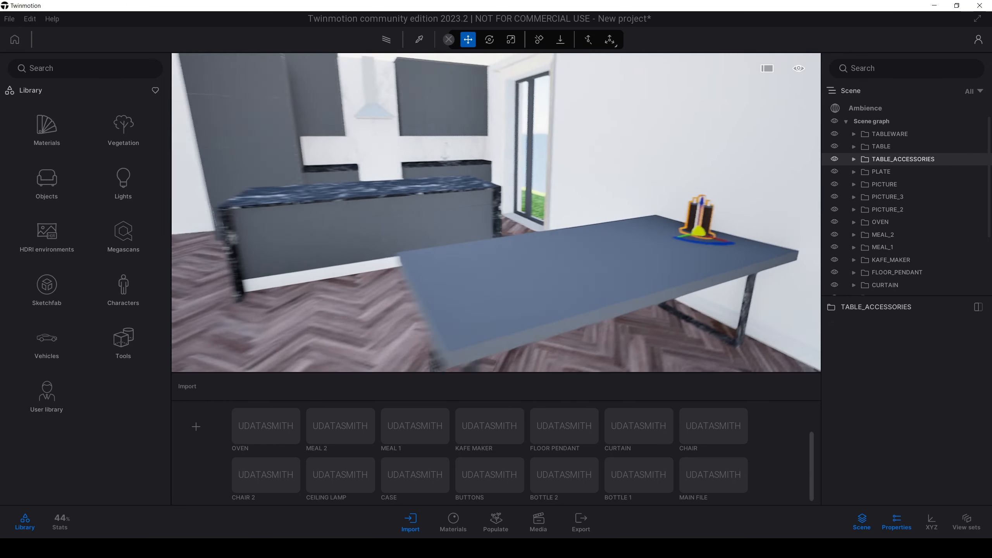
left_click(882, 172)
scroll(704, 250, "up", 3)
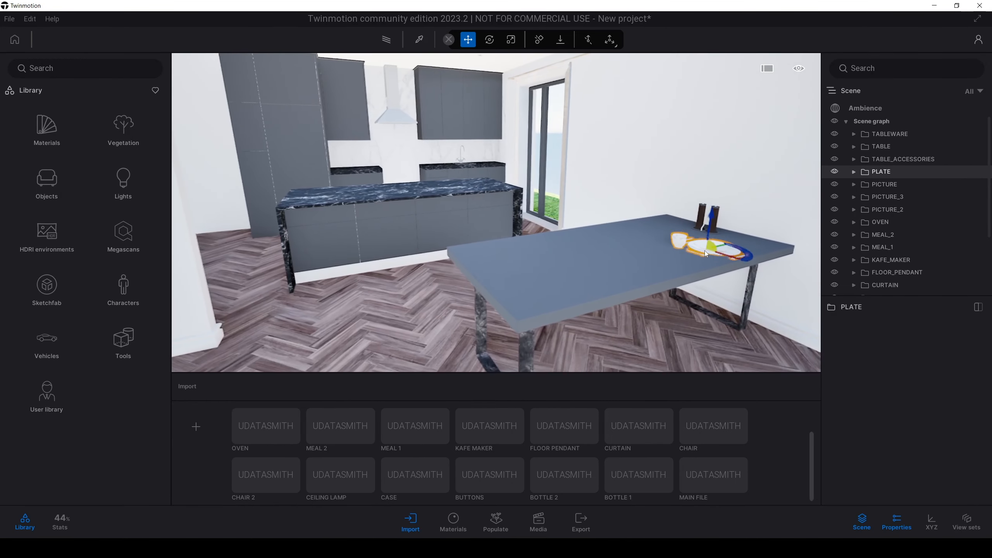
Step: Place the PICTURE prop on the white partition wall beside the kitchen island
left_click(884, 184)
right_click_drag(664, 203, 453, 165)
key("s")
key("v")
left_click(427, 170)
middle_click_drag(427, 166, 403, 247)
scroll(403, 247, "up", 3)
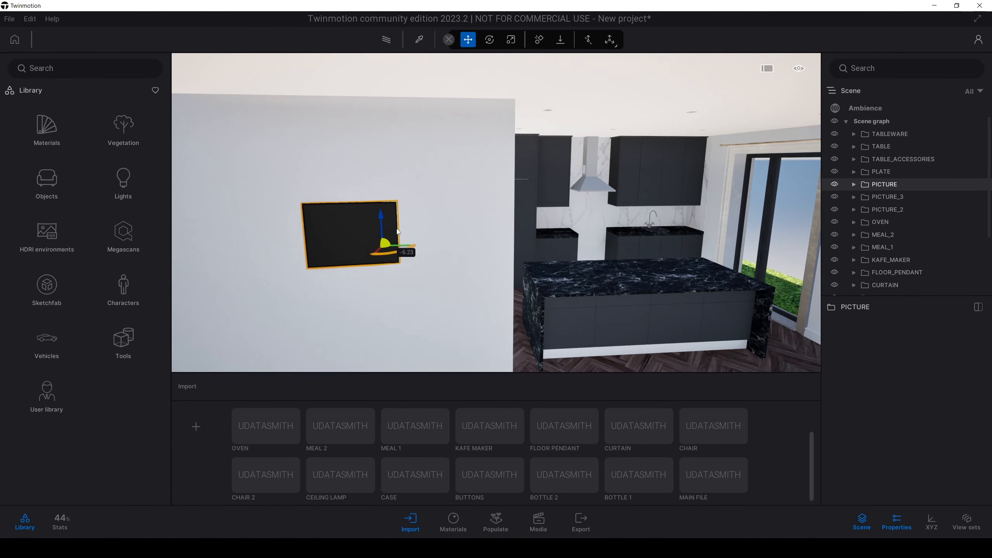
scroll(406, 229, "down", 3)
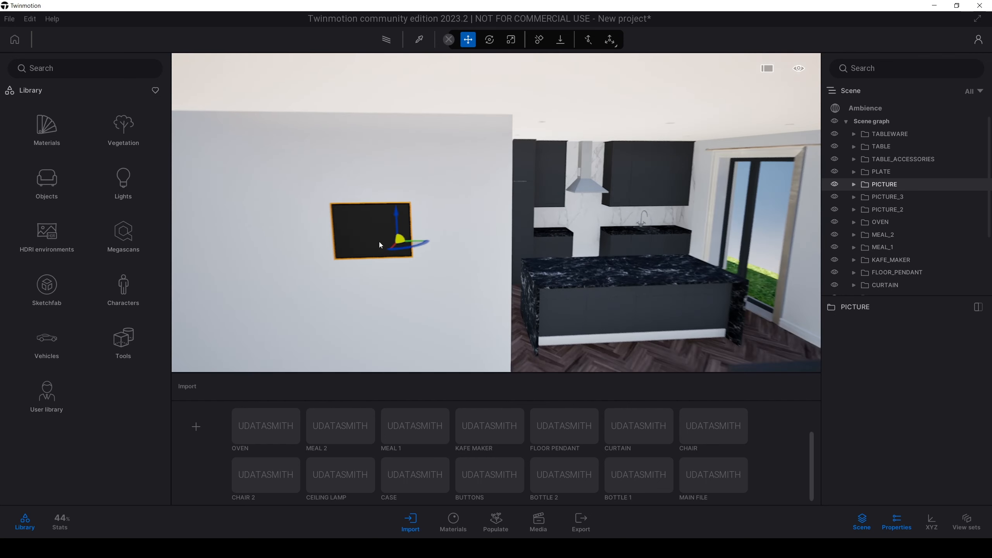
Step: Place PICTURE_2 on the long white wall by the dining table and PICTURE_3 slightly offset above it
right_click_drag(409, 238, 598, 279)
key("w")
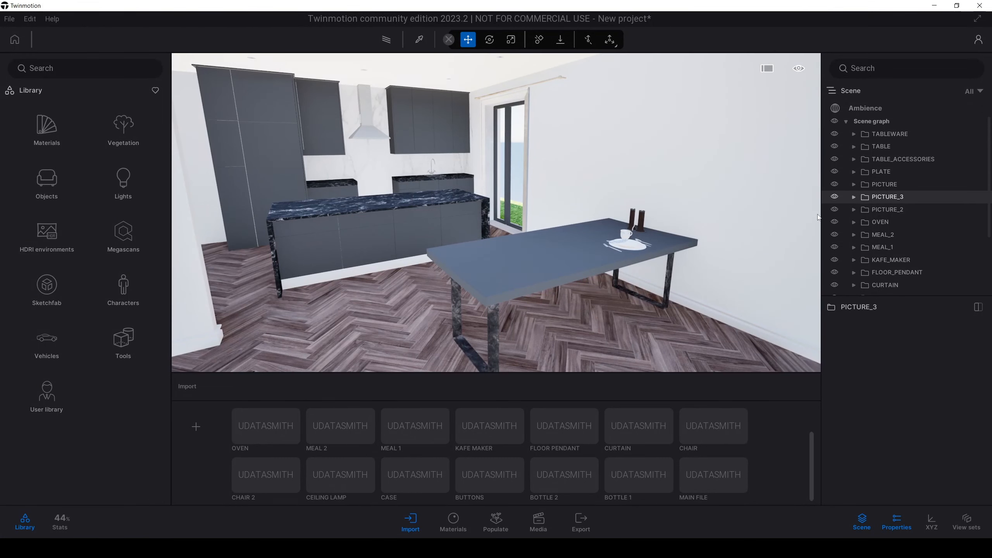
double_click(888, 210)
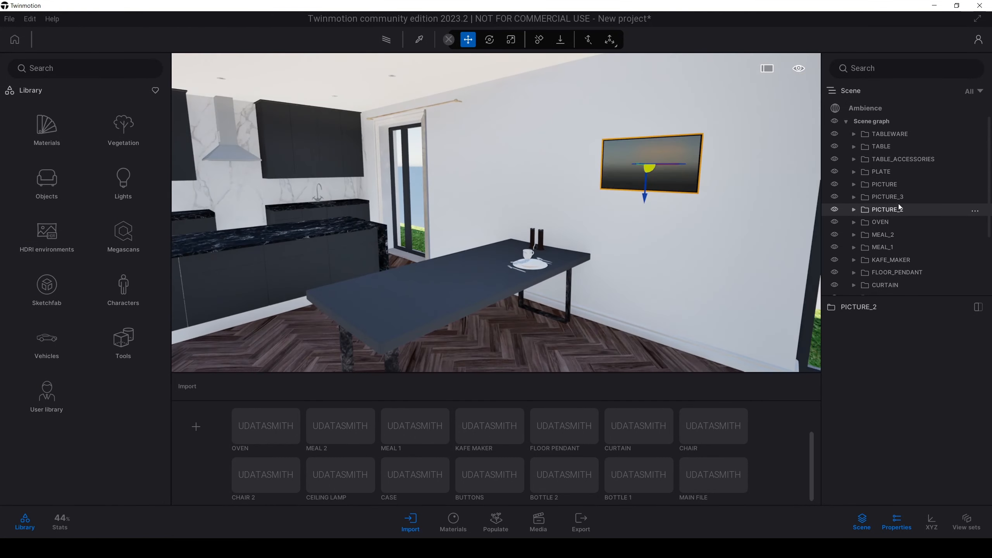
left_click(899, 198)
key("v")
left_click_drag(699, 126, 678, 108)
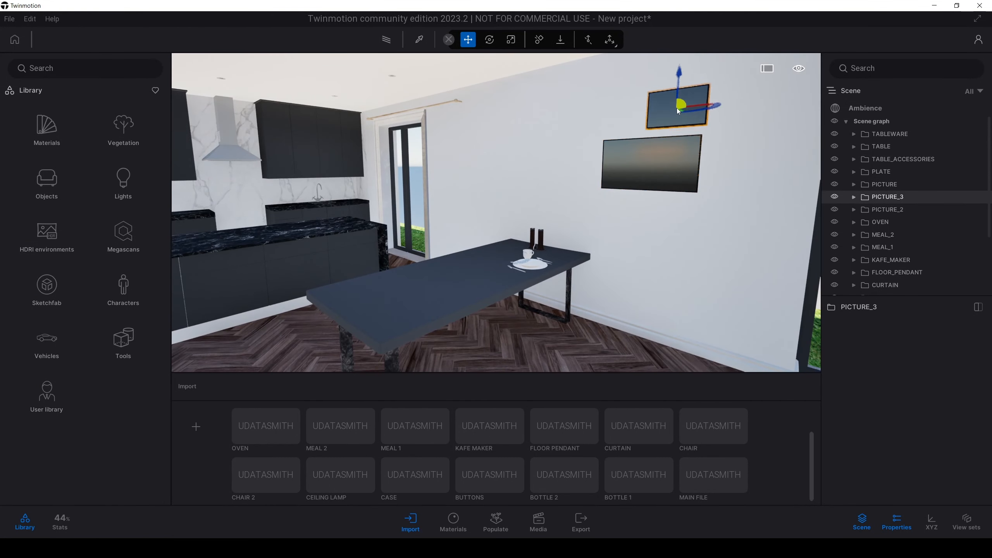
Step: Place the OVEN prop in the gap between the back-wall base cabinets, directly under the range hood
left_click(880, 222)
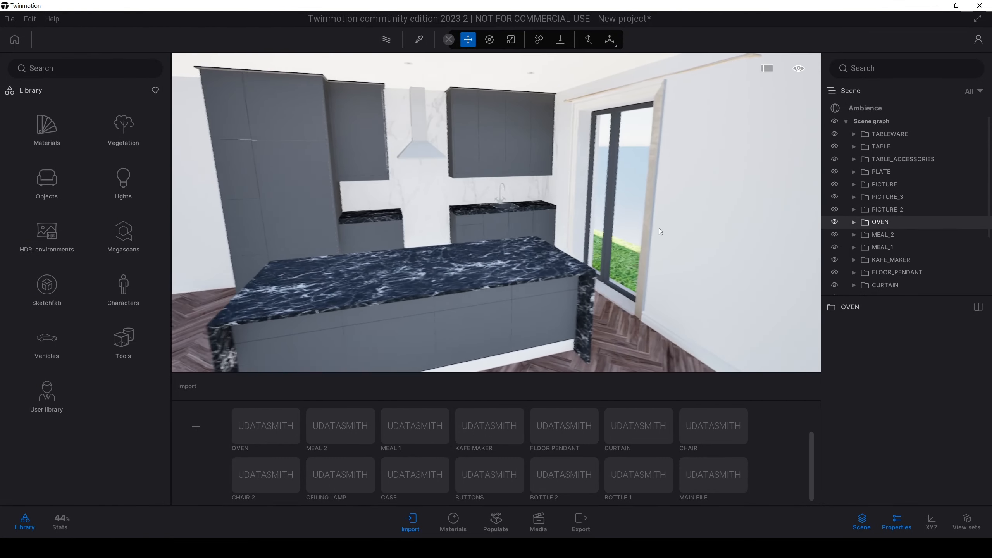
key("w")
right_click_drag(640, 227, 515, 279)
key("v")
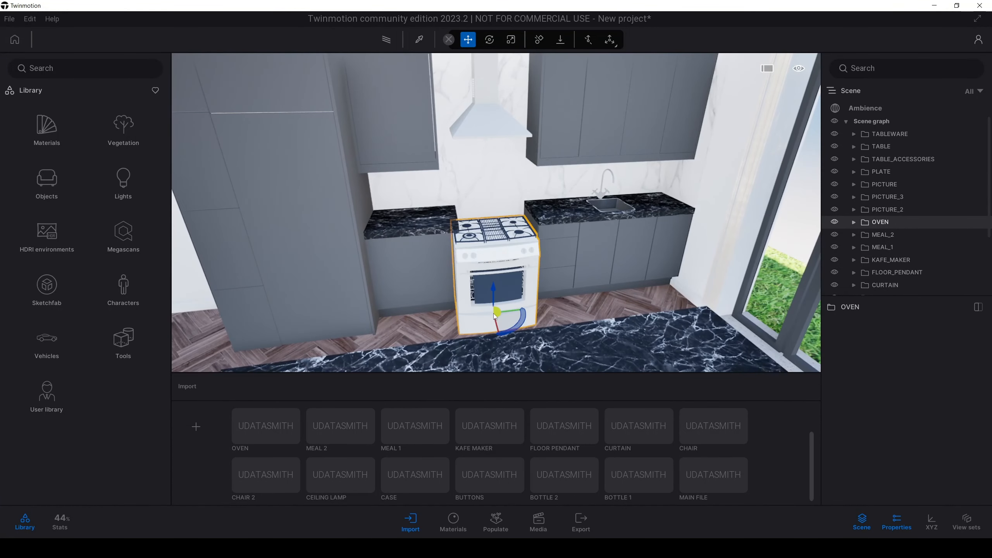
left_click_drag(512, 316, 474, 303)
Step: Place MEAL_1 on the dining table's near end and FLOOR_PENDANT on the parquet between the pictures' wall and the large window
scroll(474, 303, "up", 3)
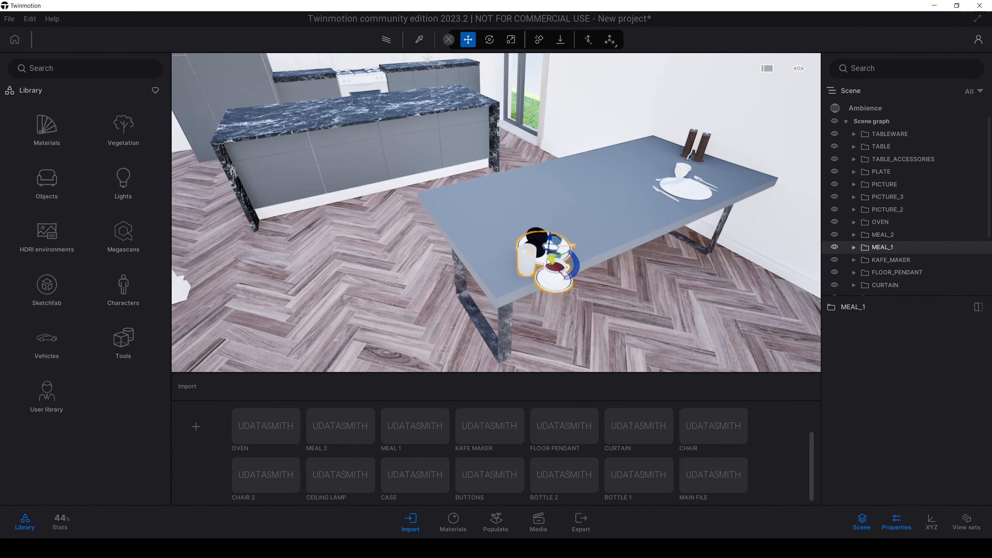
left_click_drag(548, 261, 521, 205)
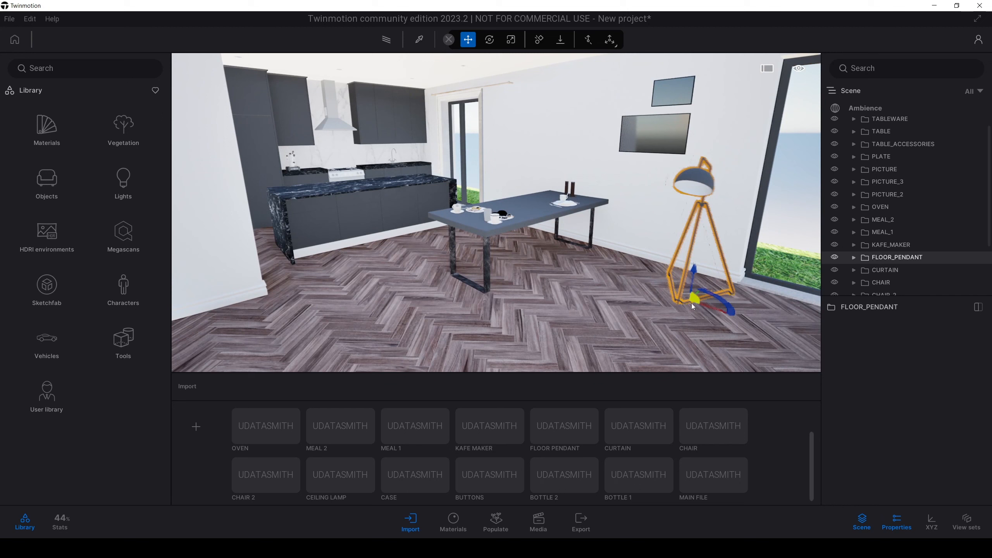
left_click_drag(692, 306, 715, 324)
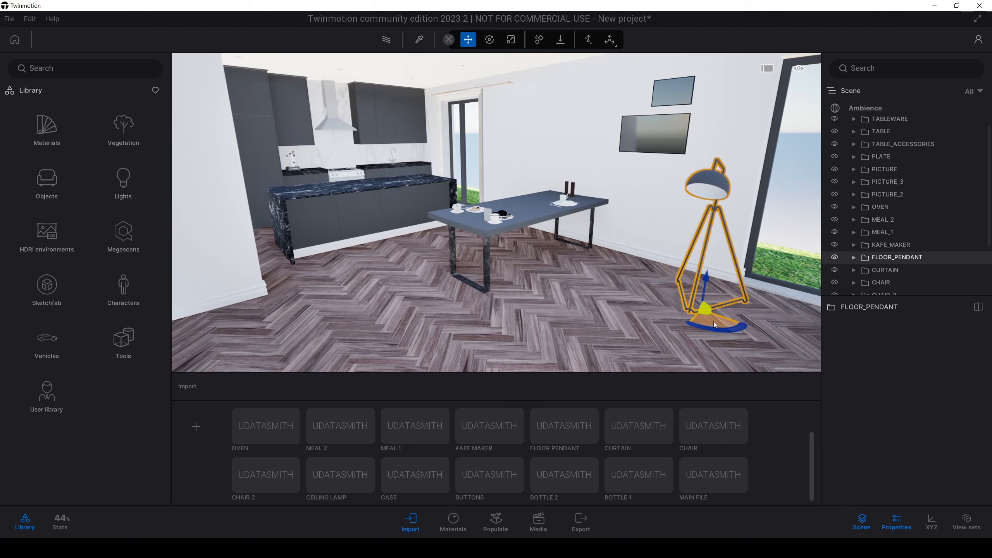
Step: Hang the CURTAIN prop beside the glass door at the end of the long white wall
left_click(885, 270)
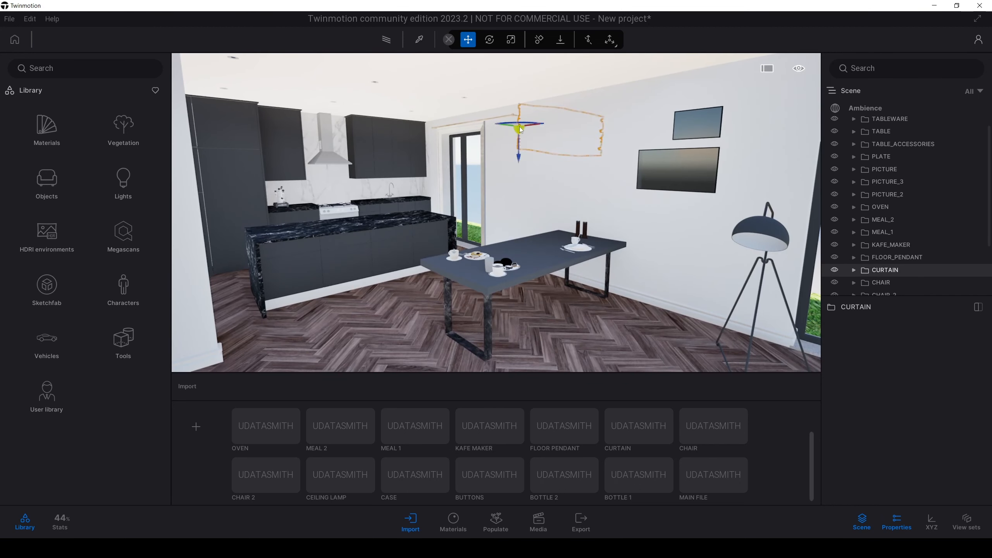
left_click_drag(579, 140, 550, 219)
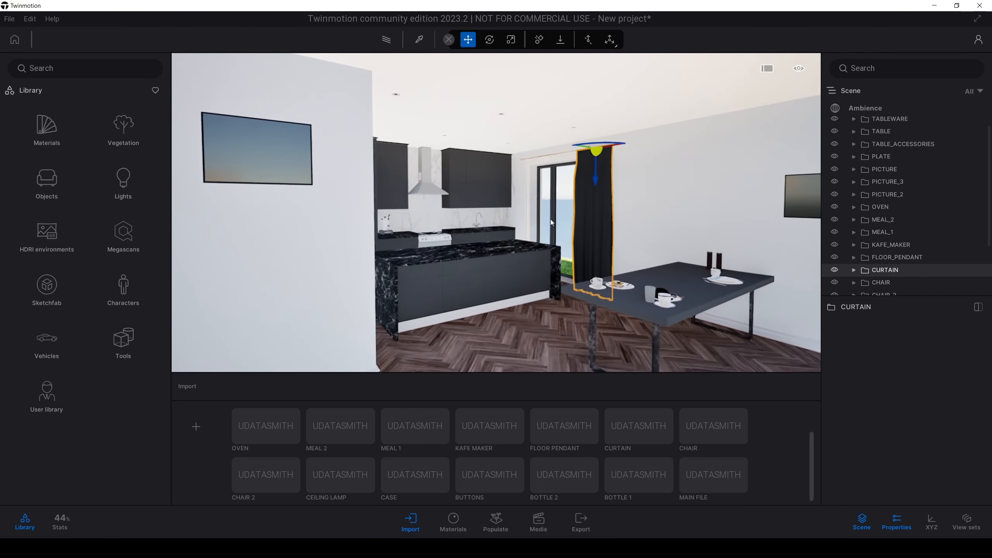
key("Escape")
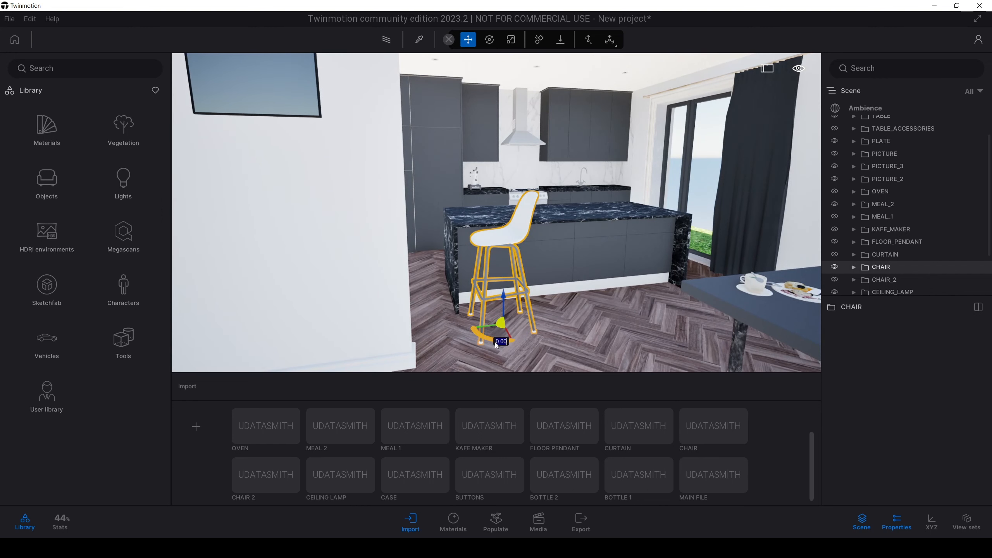
Step: Place the CHAIR bar stool in front of the kitchen island and CHAIR_2 at the dining table's long side
left_click_drag(495, 342, 441, 336)
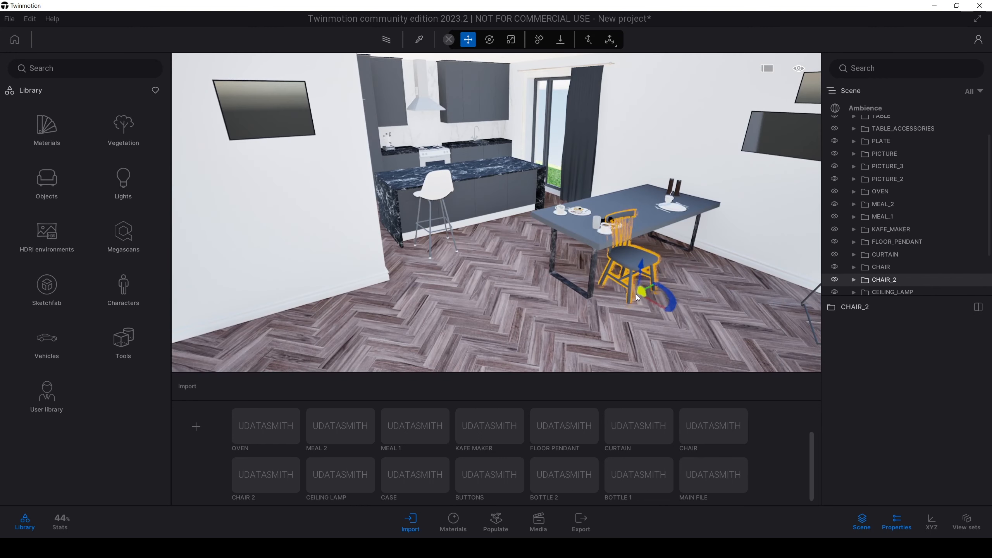
left_click_drag(636, 295, 629, 316)
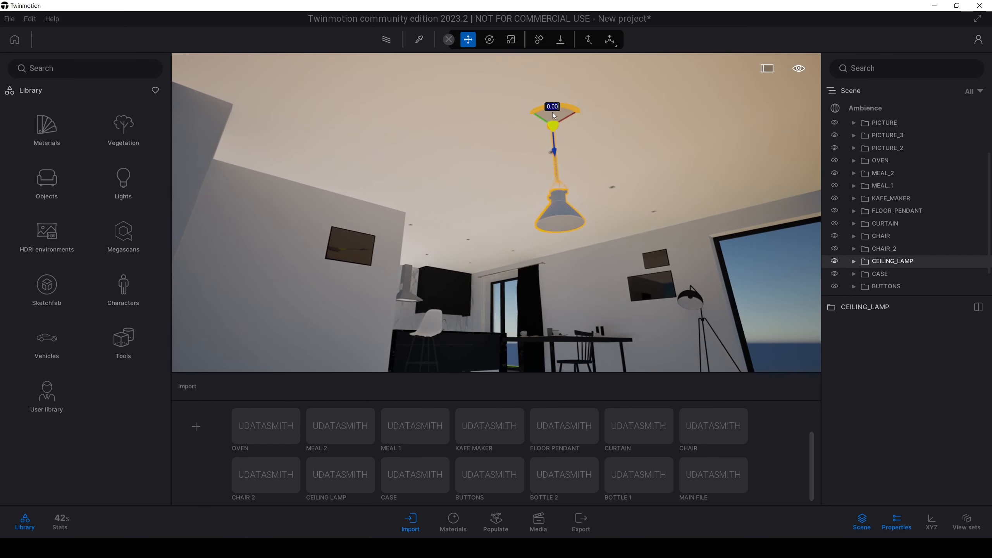
Step: Hang CEILING_LAMP above the kitchen island and place the BOTTLE_1 and BOTTLE_2 props on the back countertop near the sink
left_click_drag(554, 116, 439, 246)
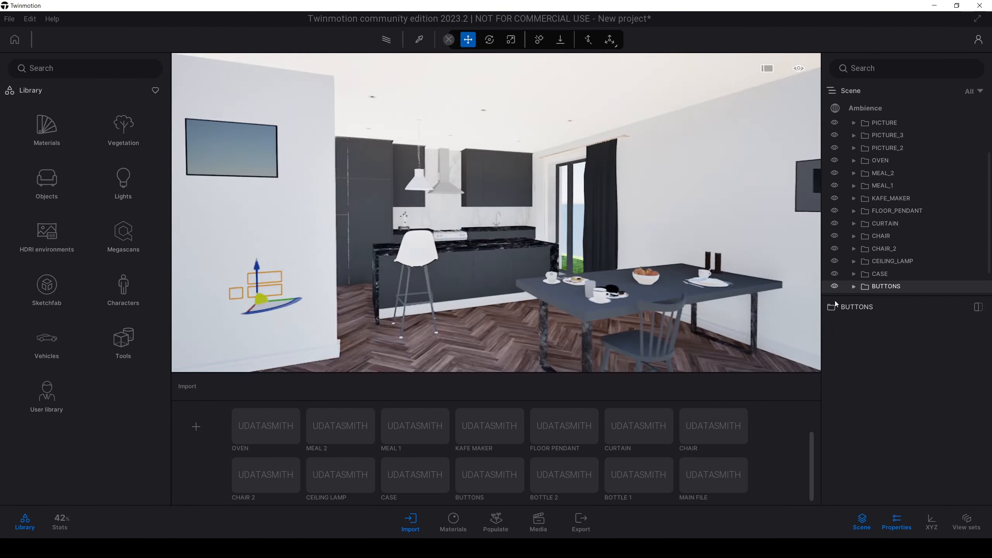
left_click(534, 265)
key("w")
left_click_drag(525, 316, 652, 308)
key("s")
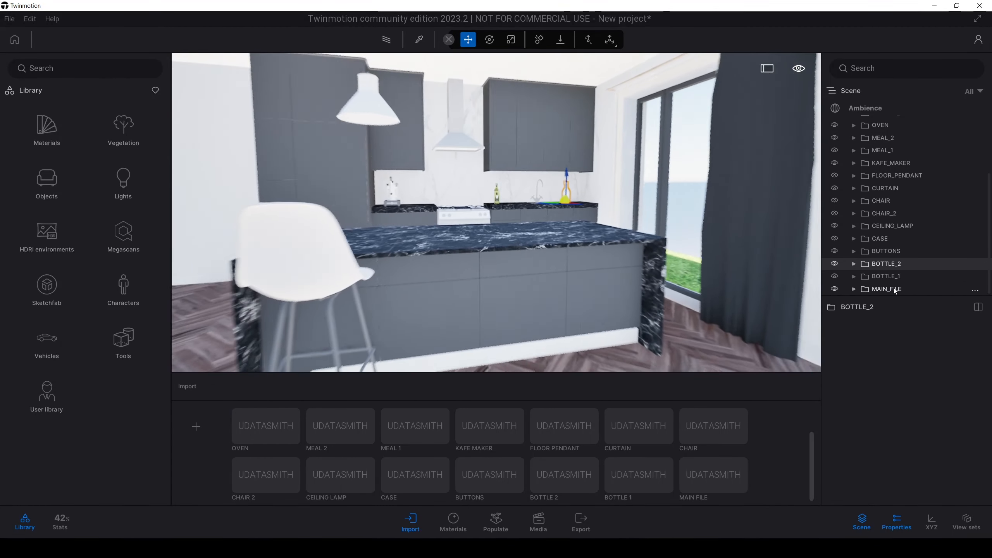
key("s")
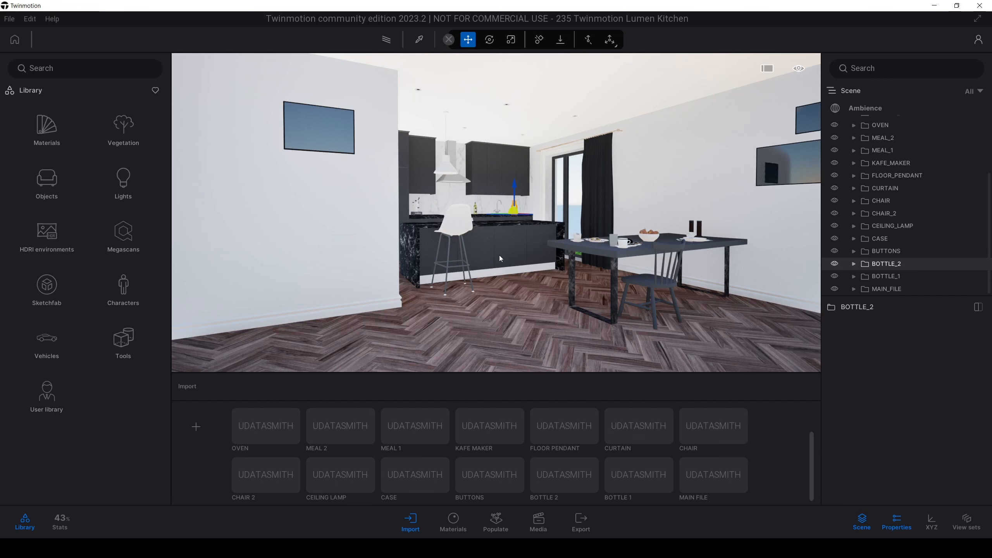
Step: Enlarge the Ambience render settings and set global illumination to Lumen, comparing it with Standard on the kitchen island
key("w")
right_click_drag(649, 280, 446, 243)
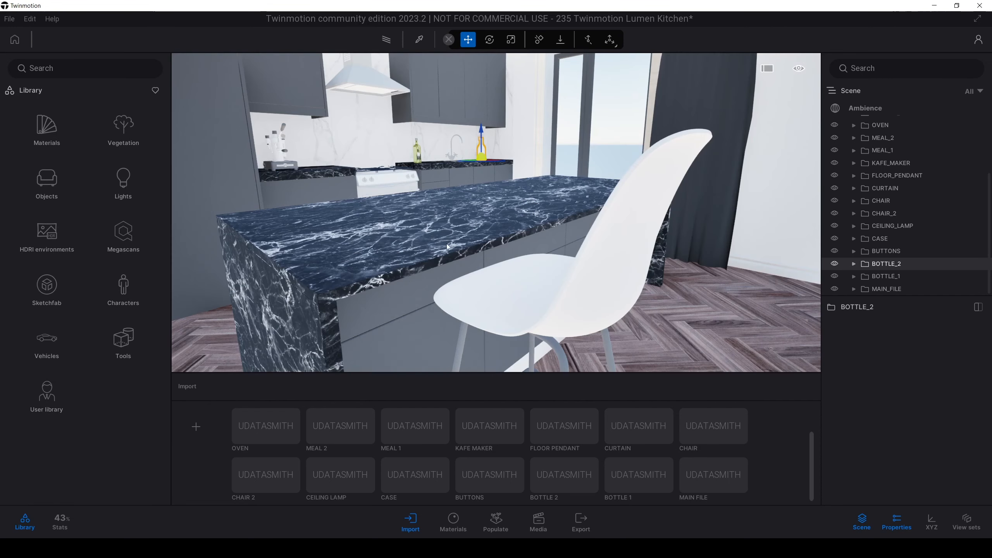
key("s")
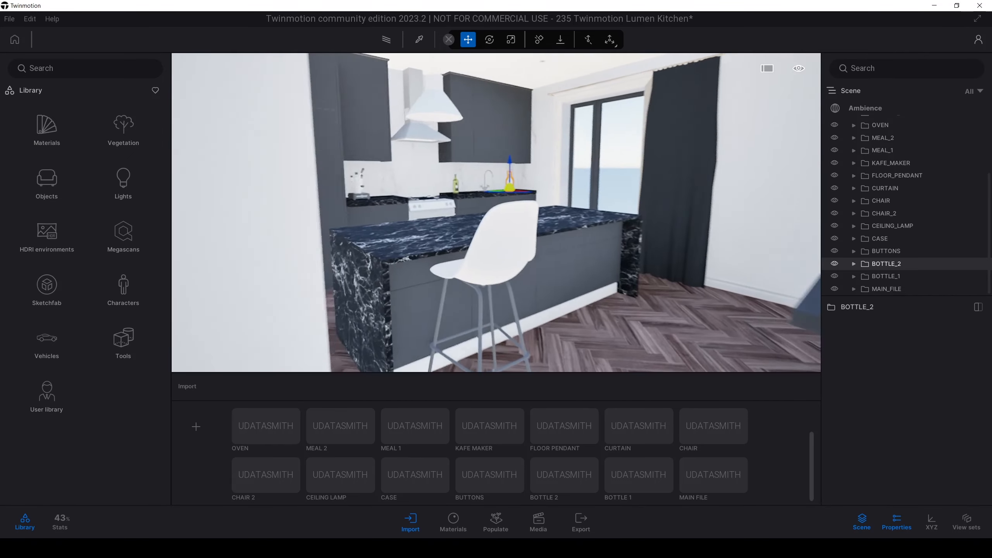
key("w")
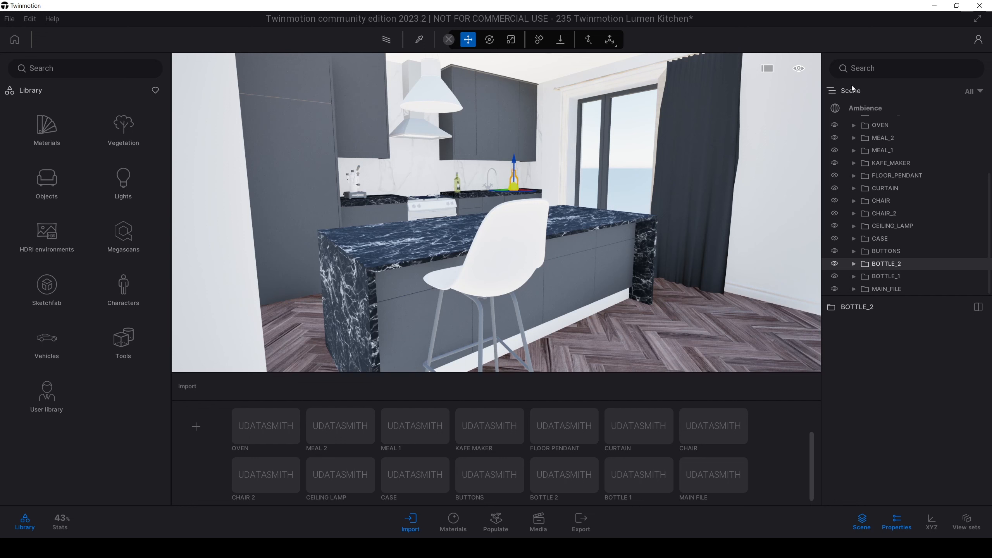
left_click(859, 106)
left_click(922, 337)
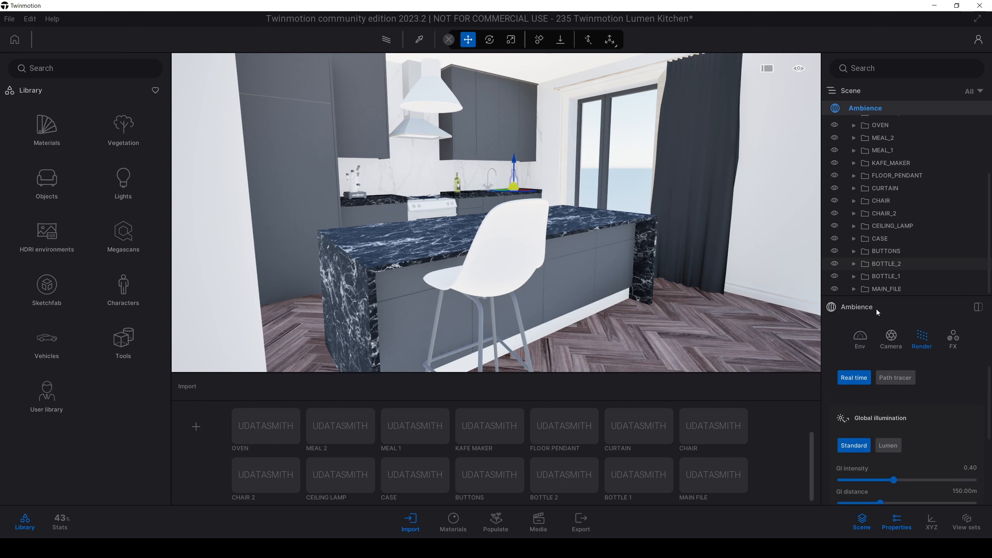
left_click_drag(876, 309, 892, 189)
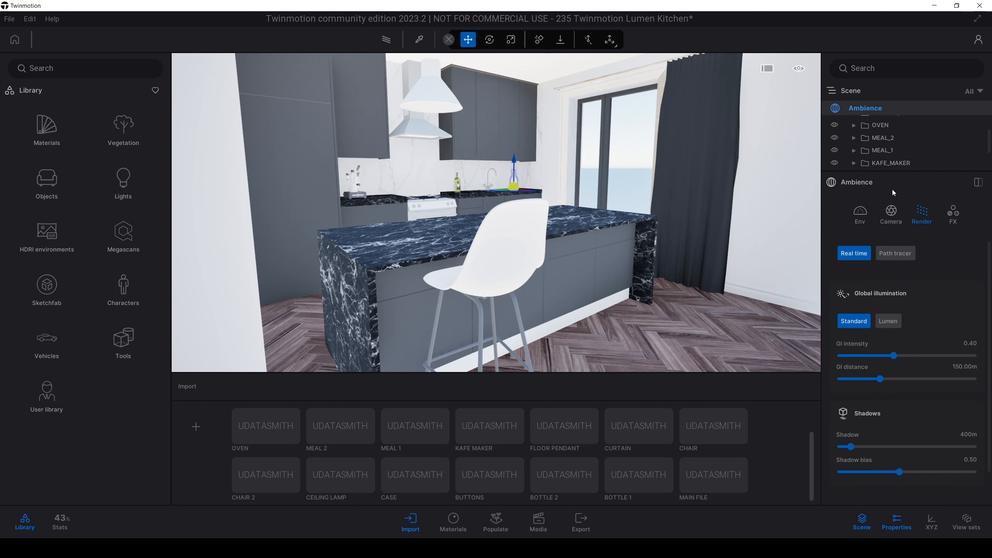
left_click(893, 322)
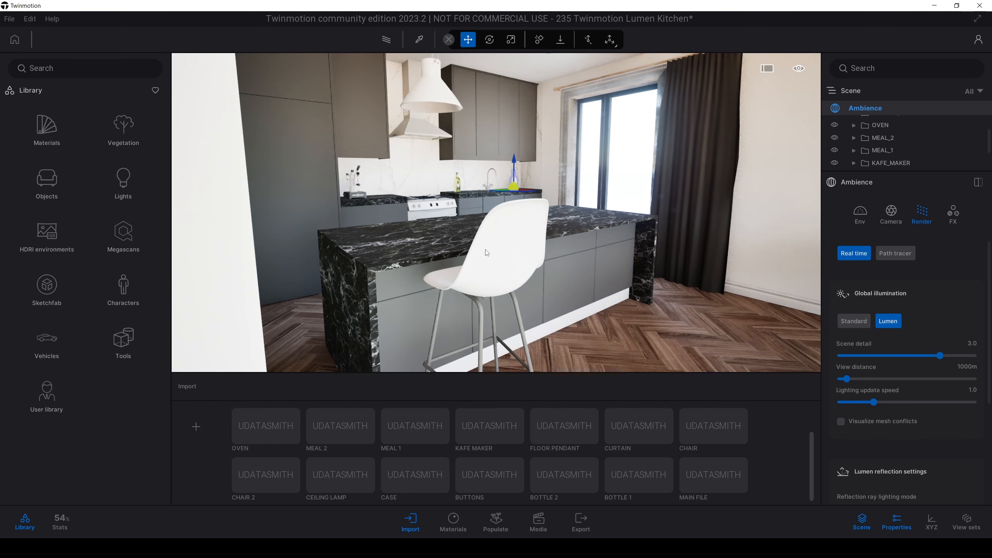
left_click(857, 324)
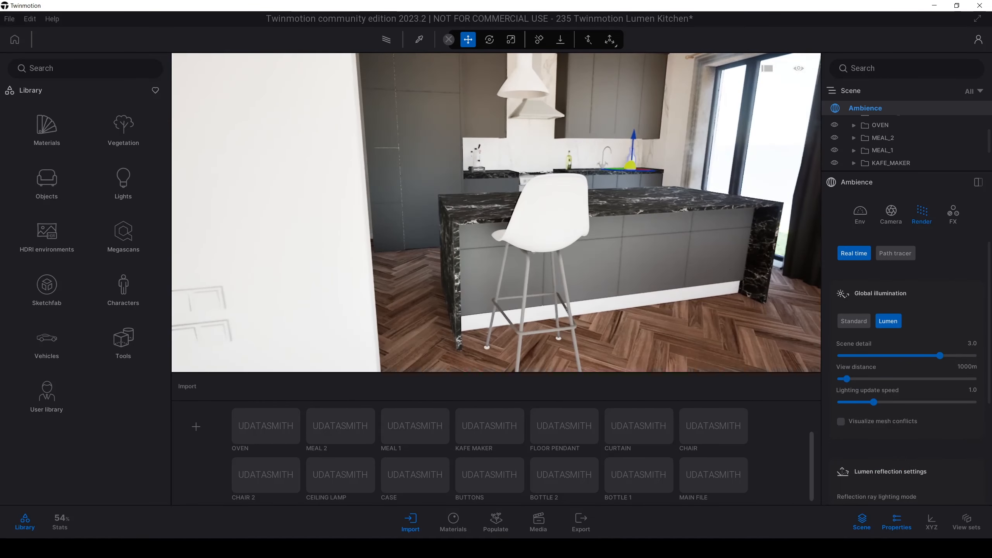
Step: Apply the Chrome material from the metal library to the bar stool's legs
key("w")
left_click(62, 127)
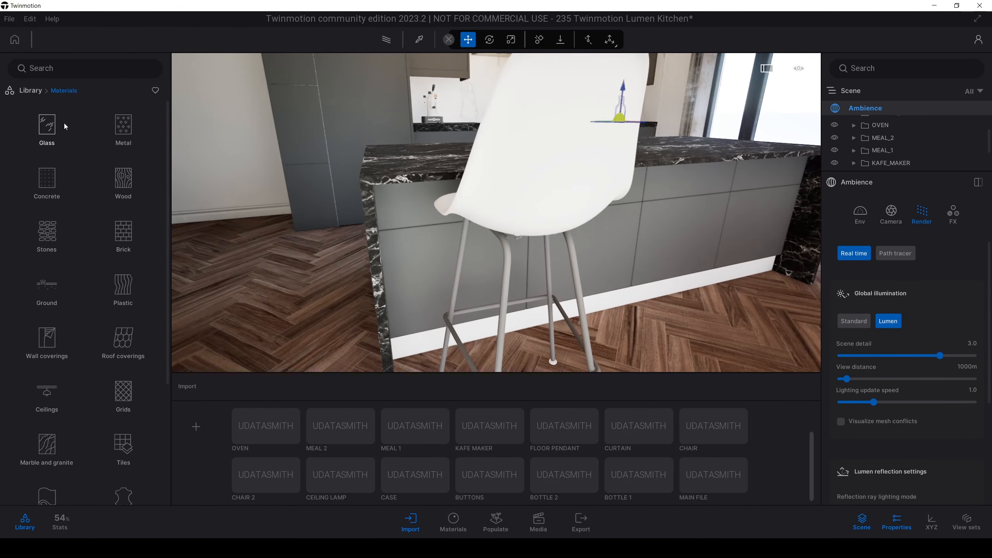
left_click(123, 132)
mouse_move(125, 135)
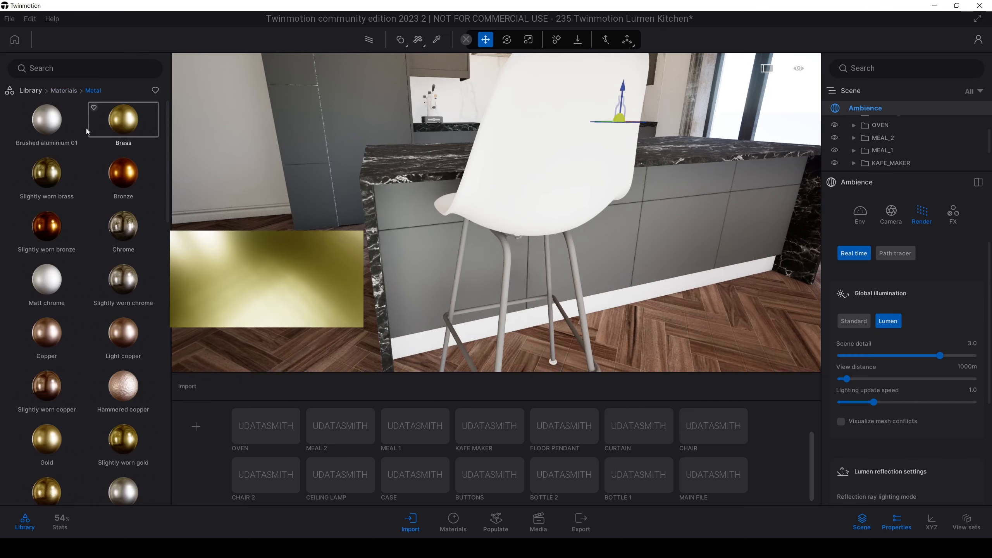
scroll(88, 336, "down", 3)
mouse_move(124, 381)
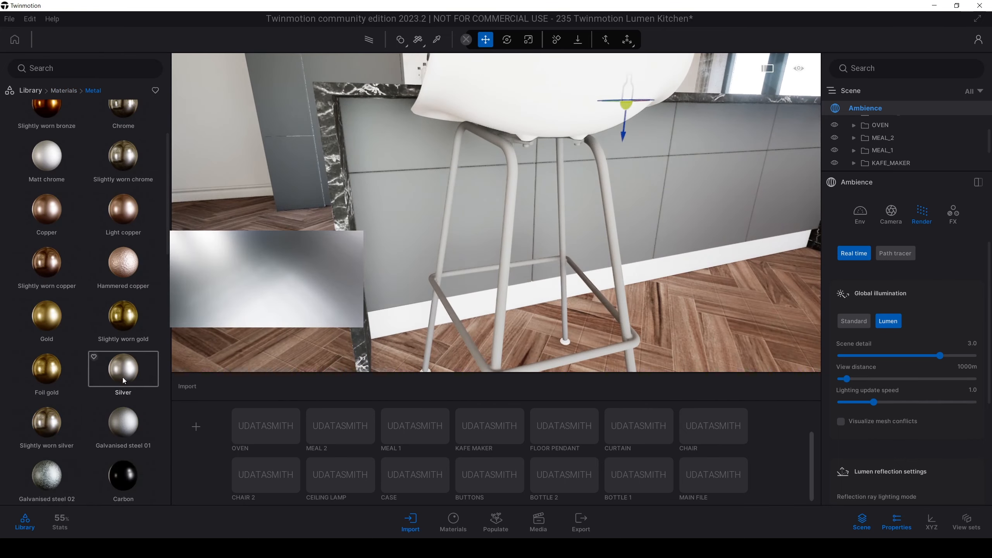
scroll(123, 377, "up", 3)
mouse_move(124, 245)
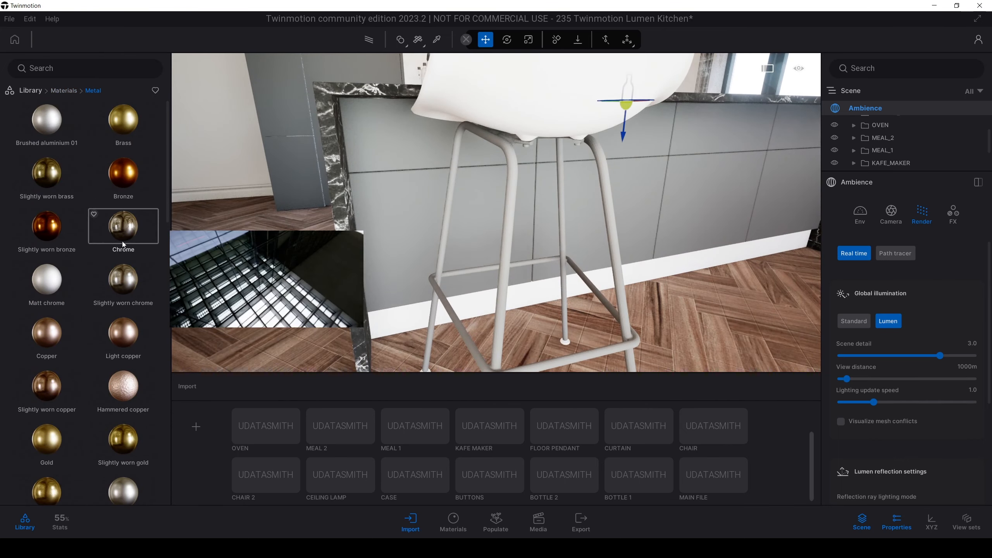
left_click_drag(123, 245, 506, 216)
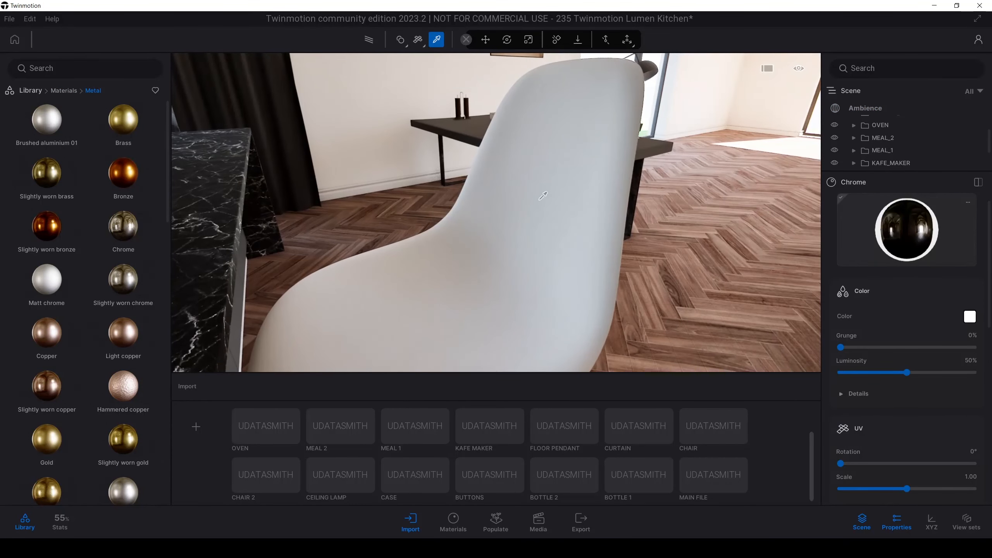
Step: Pick the material of the bar stool's white seat and lower its roughness
left_click(539, 185)
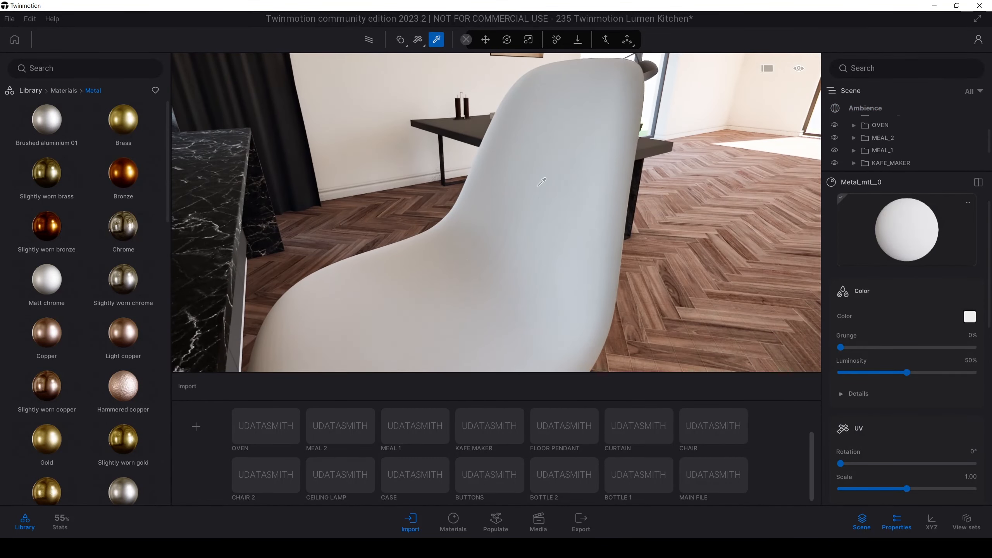
scroll(907, 488, "down", 4)
left_click_drag(898, 428, 864, 428)
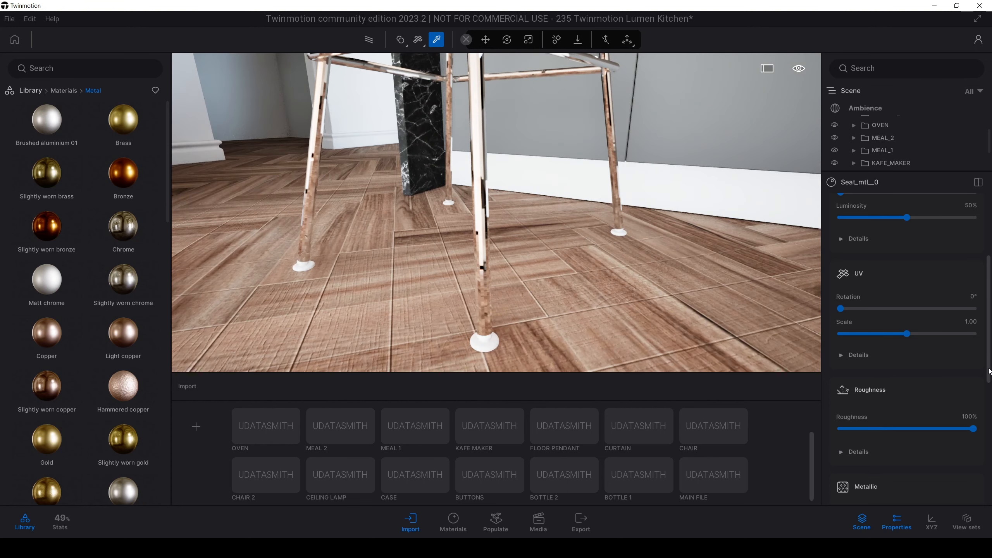
Step: Change the Seat_mtl__0 material on the bar stool's feet to black and set its roughness to 46%
scroll(988, 386, "down", 1)
scroll(976, 371, "up", 5)
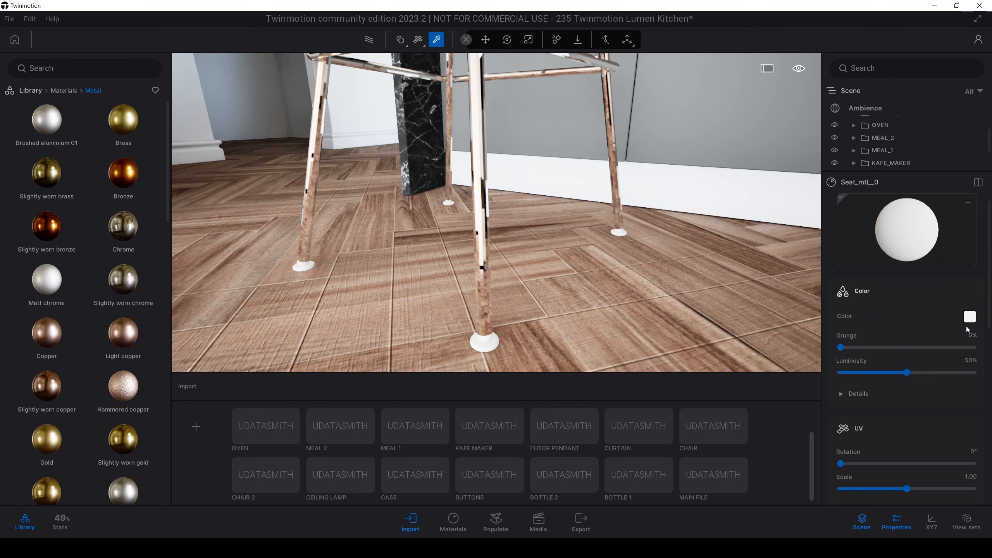
left_click(966, 322)
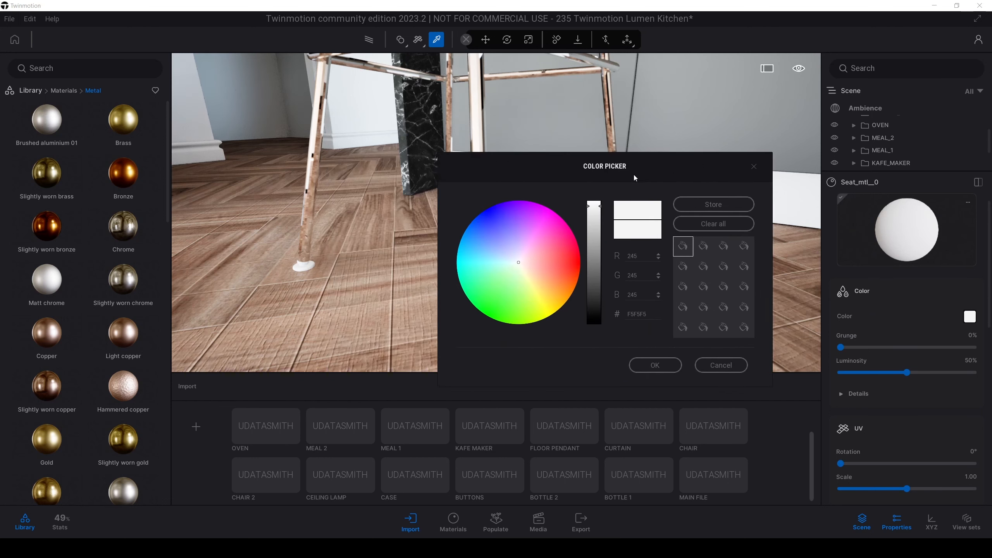
left_click_drag(734, 318, 753, 318)
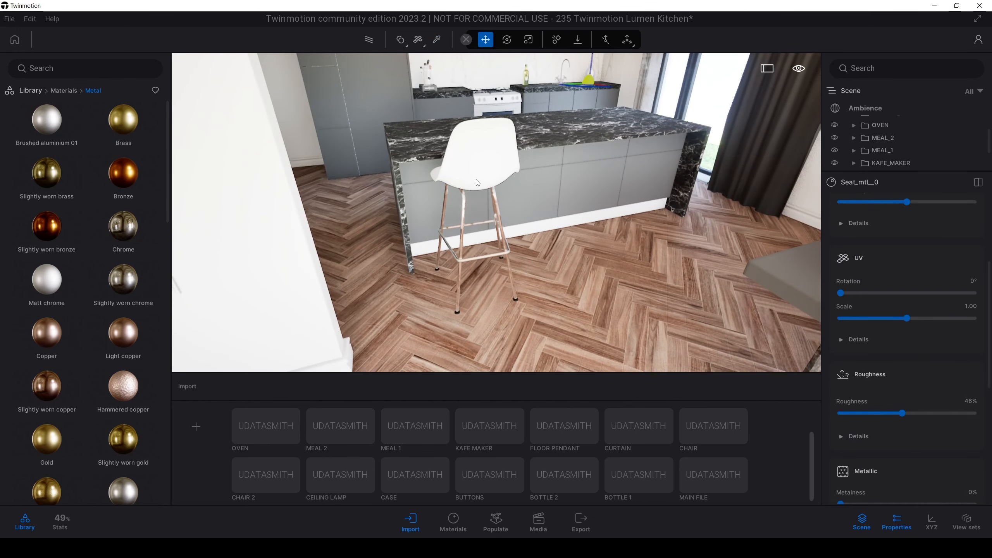
Step: Create a new category in the user library and add the bar stool's CHAIR container to it
left_click(478, 182)
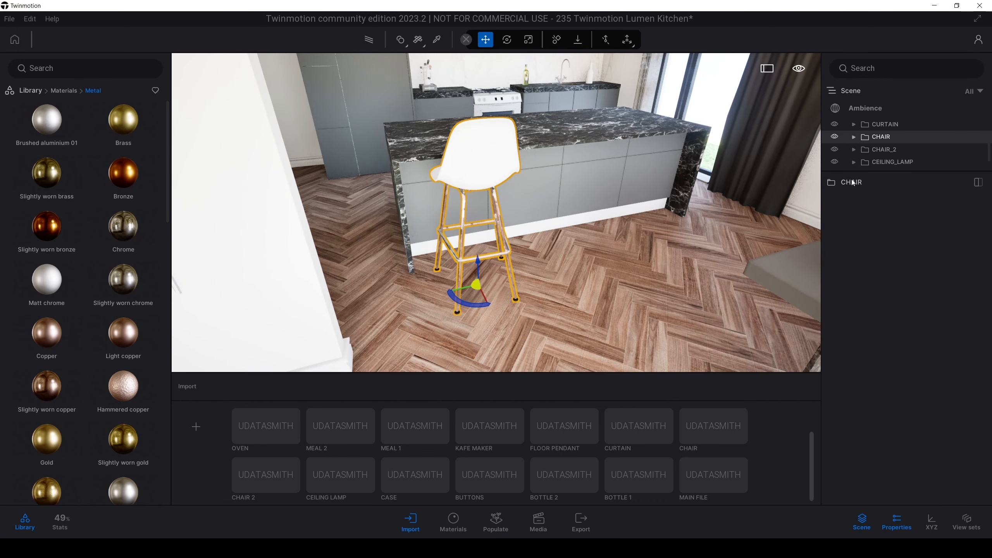
left_click(31, 91)
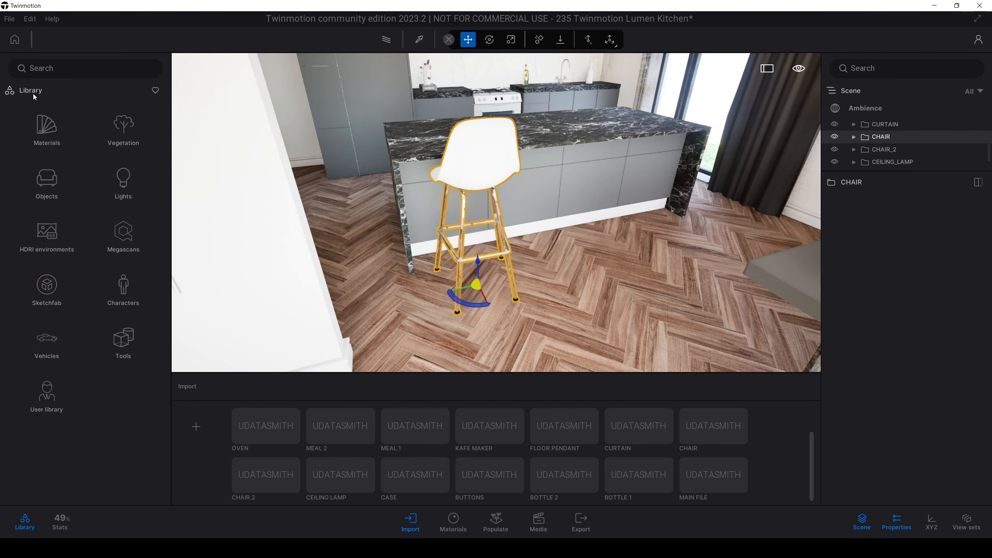
left_click(48, 397)
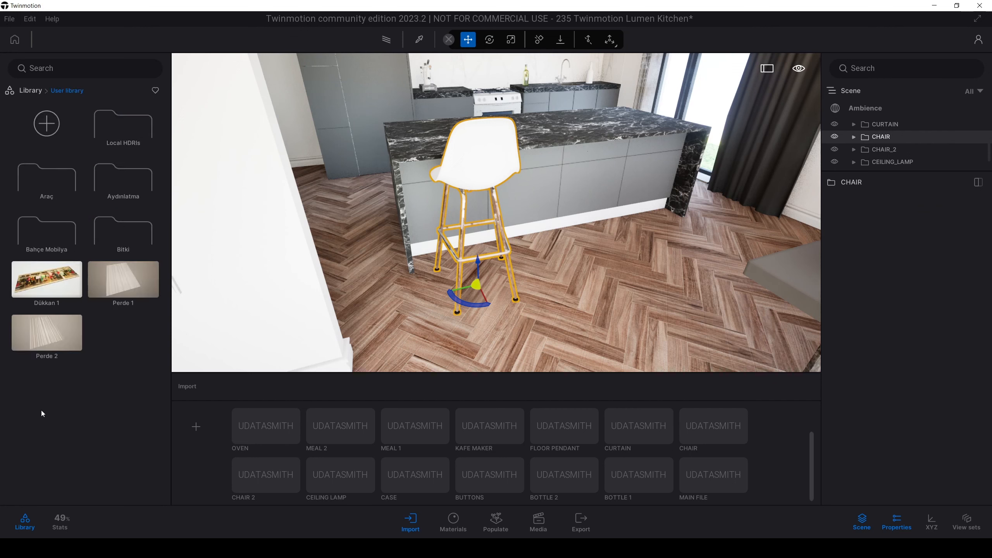
left_click(48, 124)
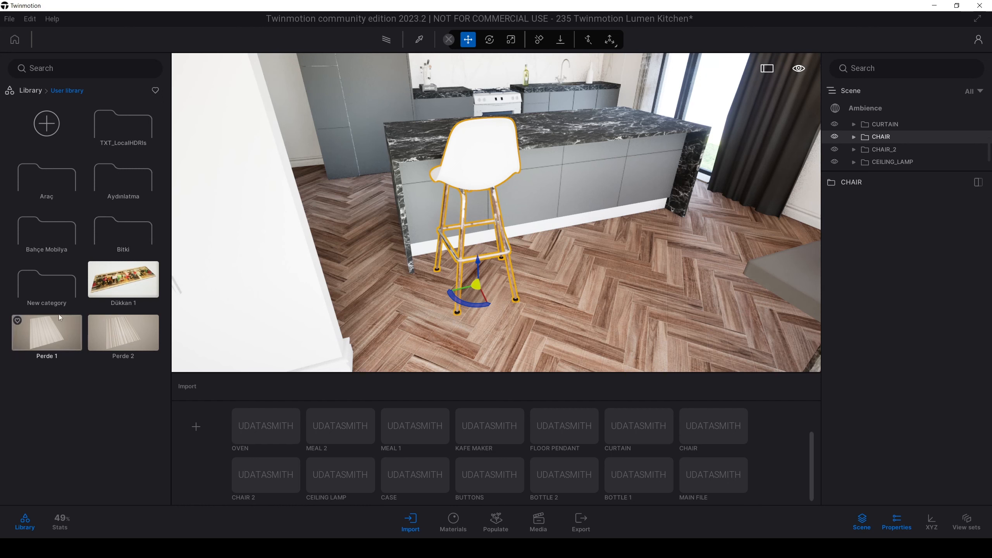
left_click(46, 291)
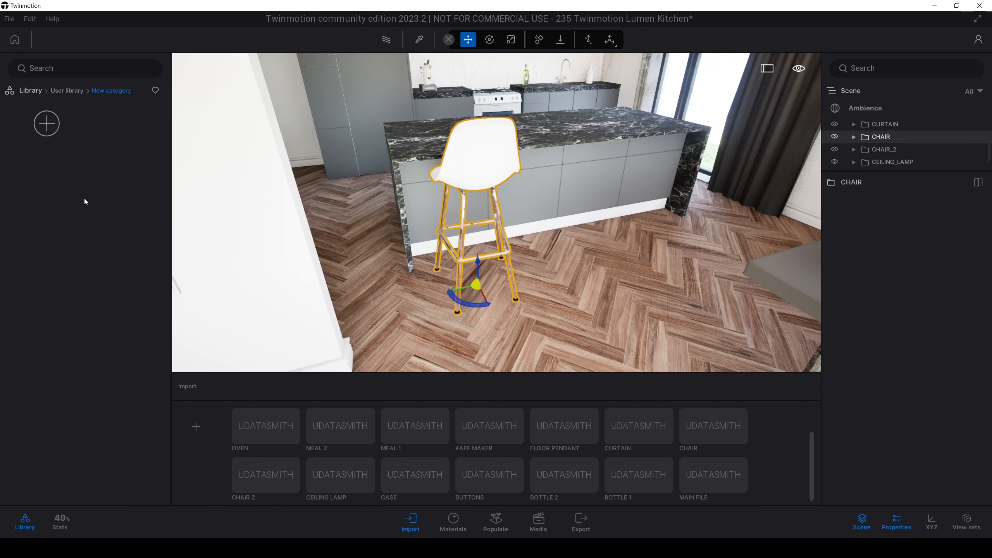
right_click(883, 137)
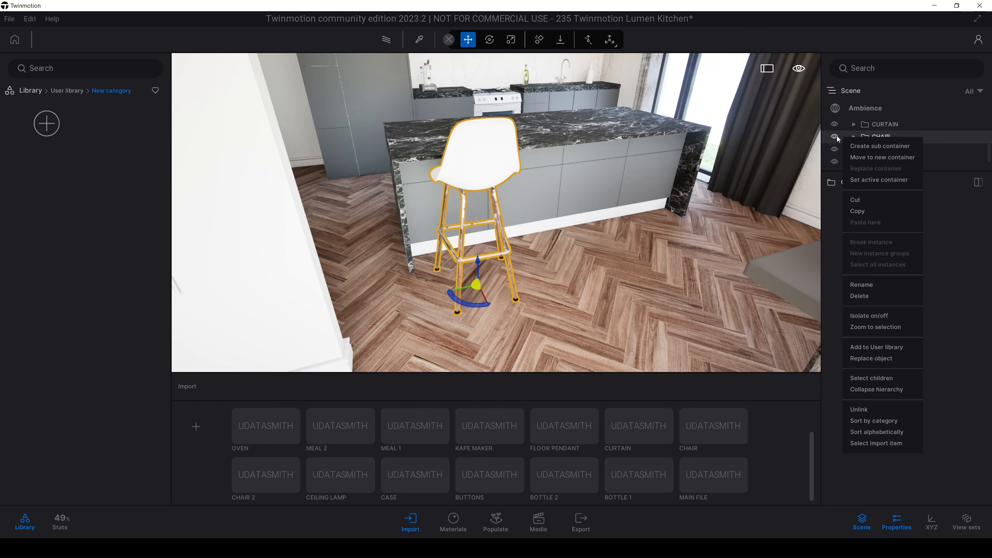
left_click(865, 348)
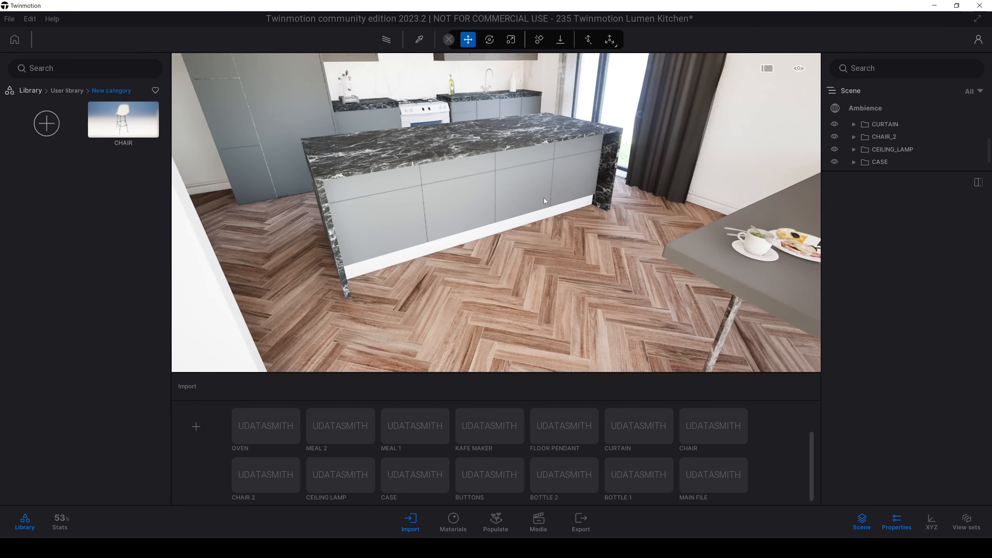
Step: Place the saved CHAIR in front of the kitchen island and duplicate it along the counter as three instances spaced 0.62 m apart
left_click_drag(121, 124, 418, 305)
middle_click_drag(419, 305, 450, 217, "shift")
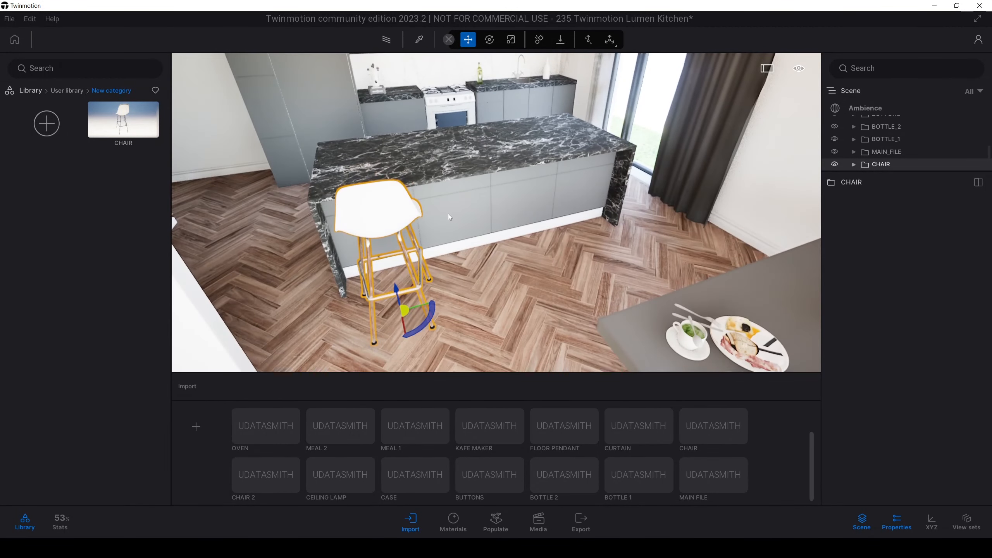
left_click_drag(422, 309, 457, 279, "alt")
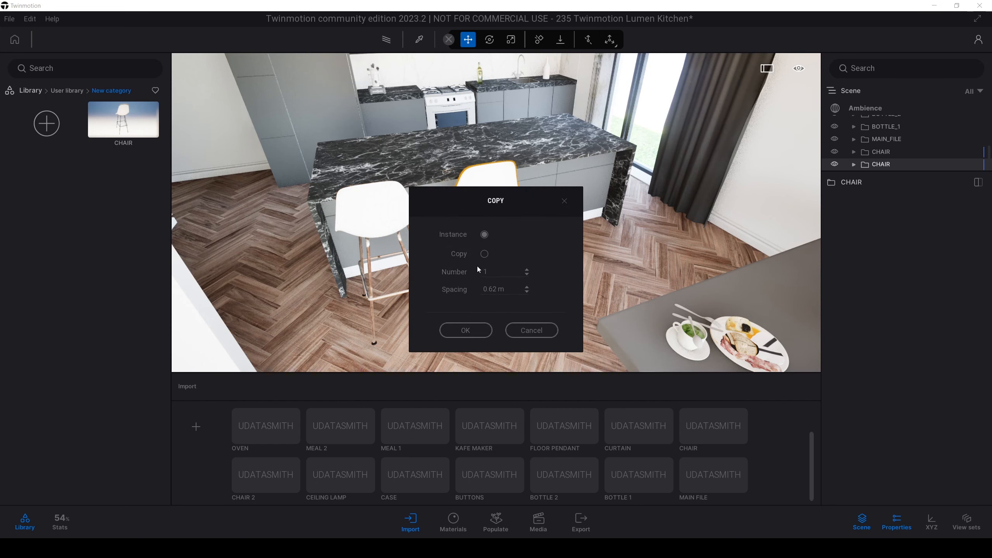
left_click(467, 333)
Step: Lower the roughness of the island's Marble_Black_01_150cm__0 material and of the cabinets' Antrasit material for glossier reflections
middle_click_drag(507, 250, 488, 252, "shift")
scroll(555, 243, "down", 5)
left_click(602, 227)
middle_click_drag(602, 227, 640, 195, "shift")
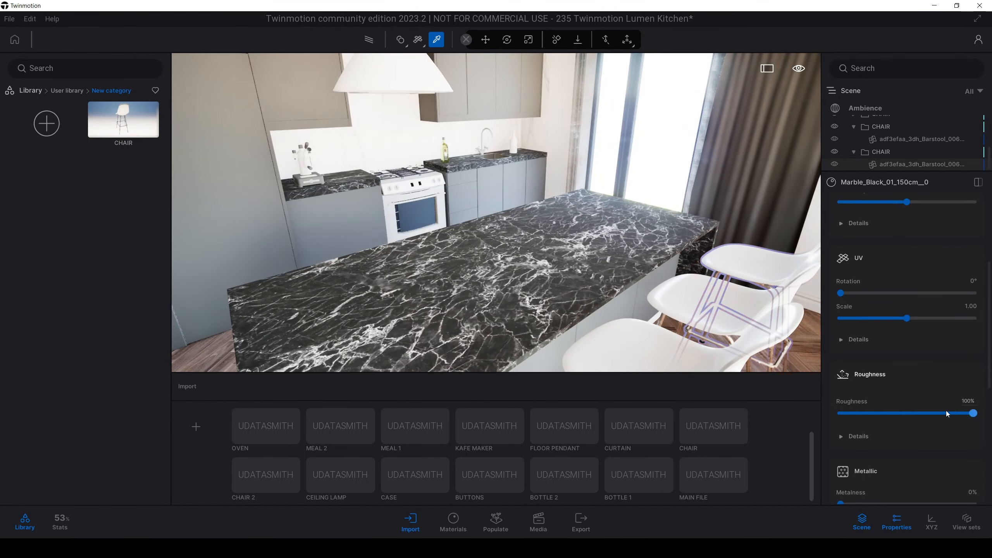
left_click_drag(946, 413, 851, 422)
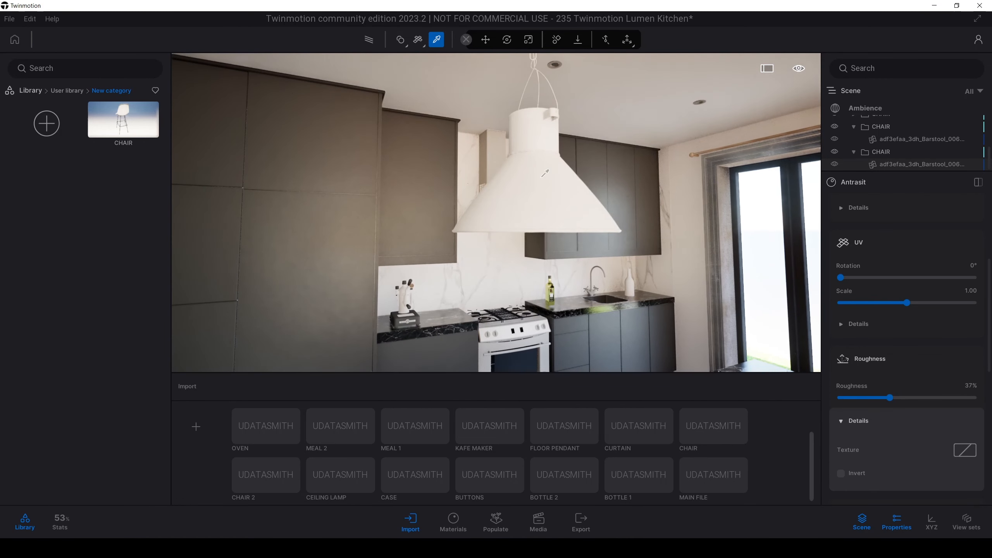
left_click(542, 176)
left_click_drag(891, 399, 841, 399)
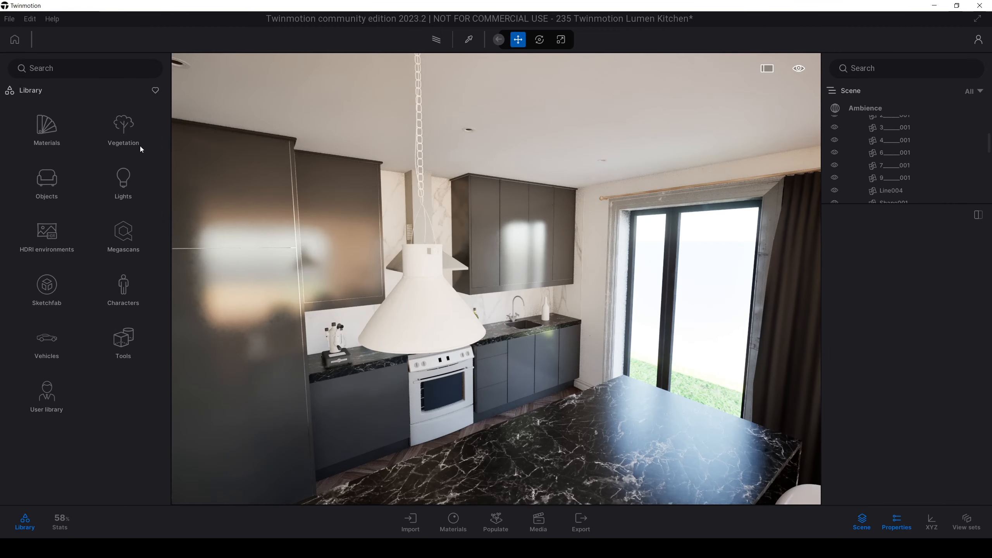
Step: Apply the Ceramic base material from the tiles library to the pendant lamp's shade
left_click(37, 124)
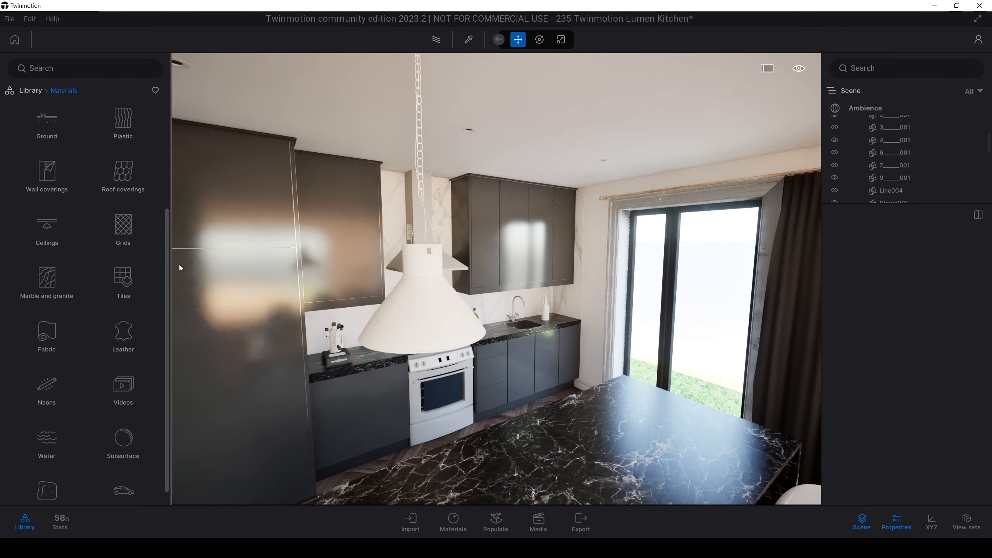
left_click(123, 278)
scroll(129, 262, "down", 5)
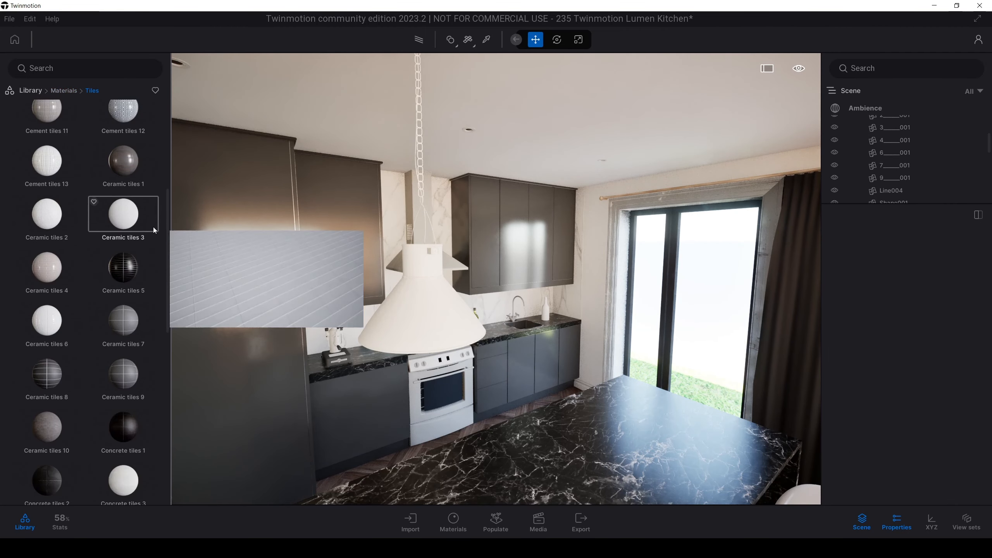
scroll(164, 202, "down", 5)
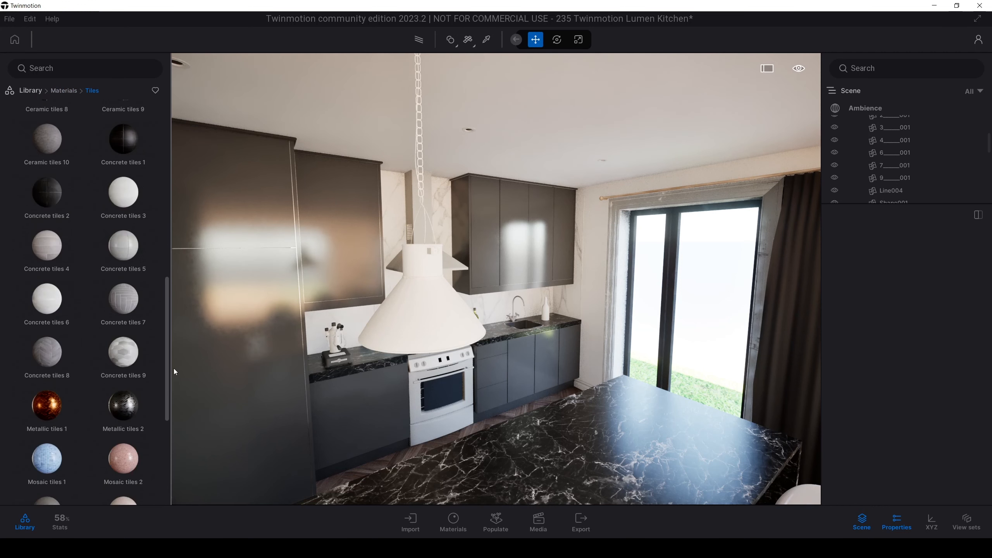
scroll(172, 391, "down", 5)
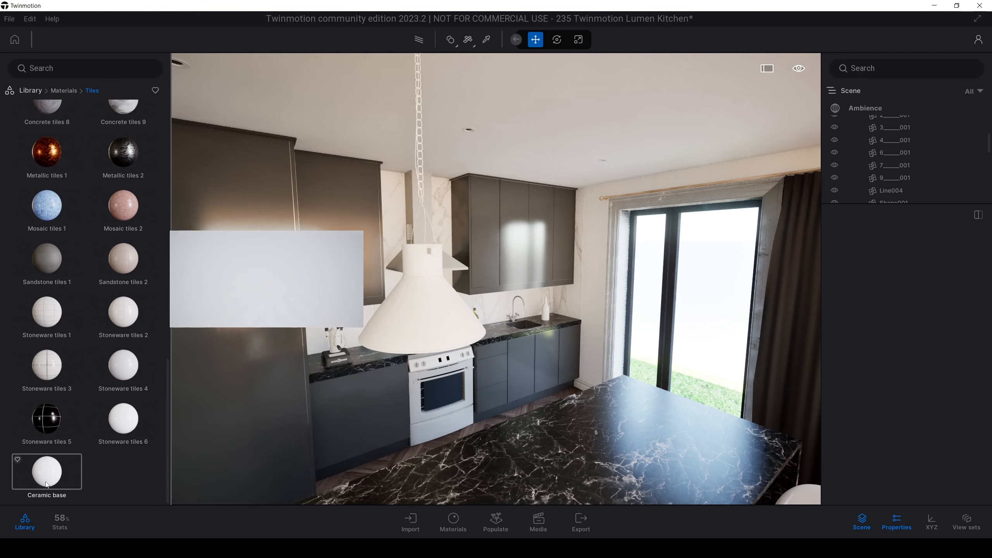
left_click_drag(41, 479, 427, 330)
Step: Change the color of the pendant lamp's Ceramic base material to black (000000)
mouse_move(448, 333)
right_mouse_down()
mouse_move(609, 332)
mouse_move(451, 338)
right_mouse_up()
key("d")
key("s")
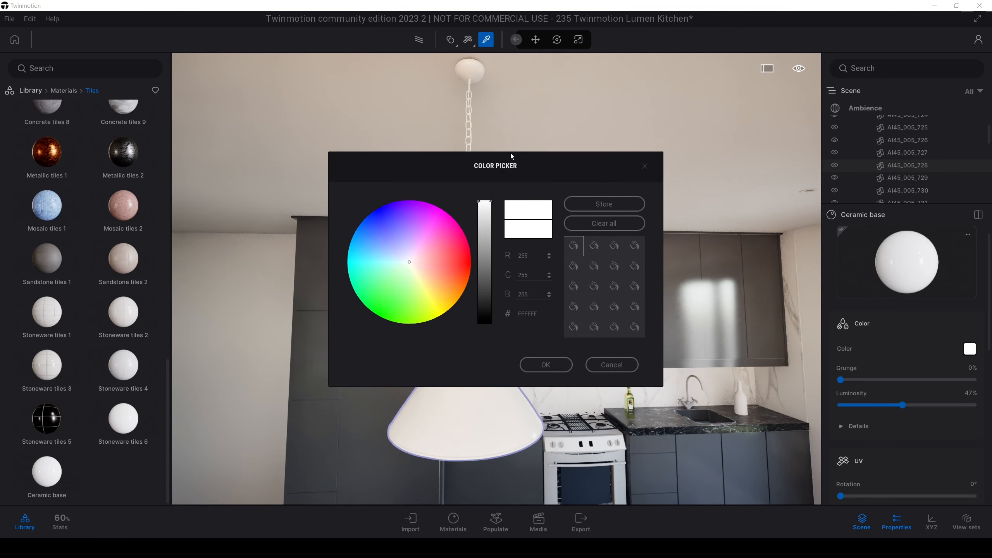
left_click_drag(512, 155, 848, 264)
left_click_drag(771, 382, 776, 395)
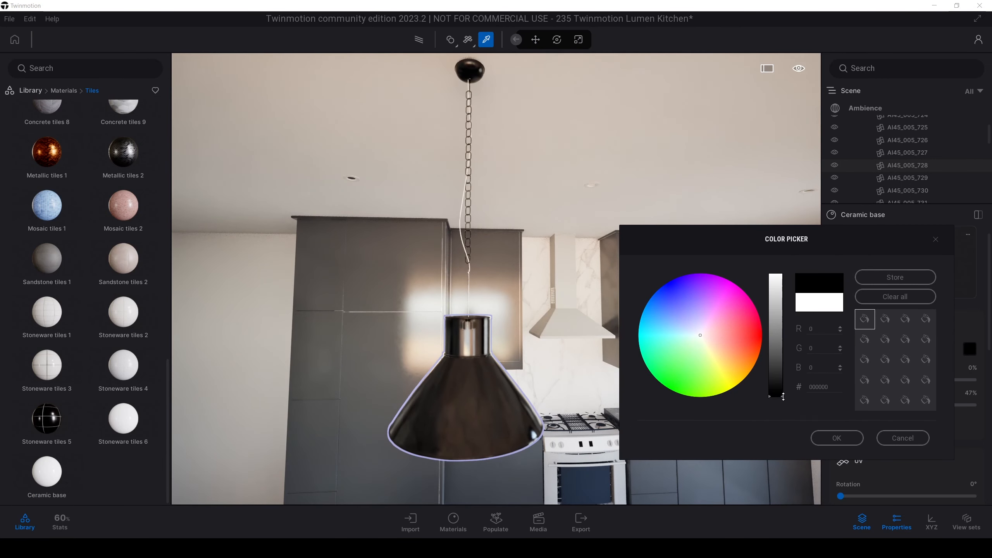
left_click(829, 437)
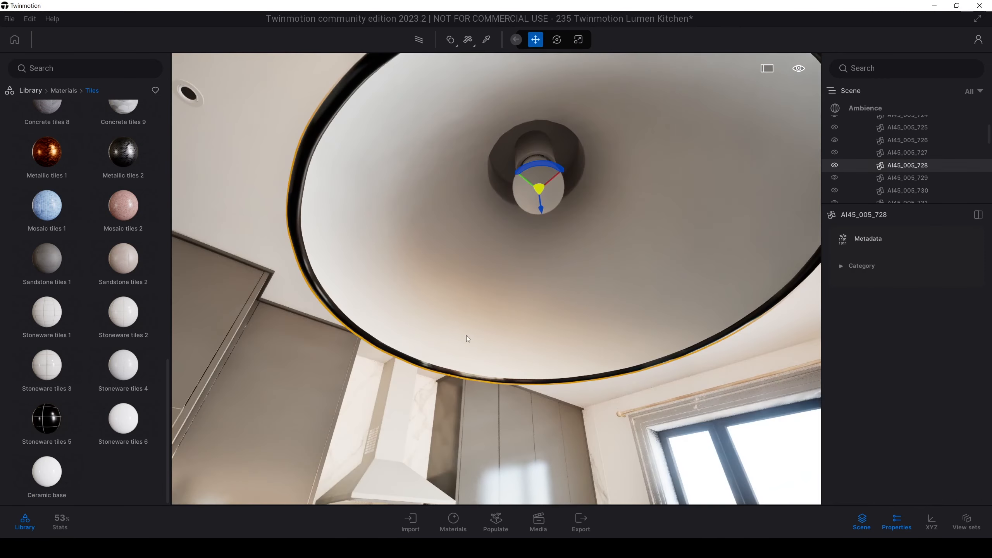
Step: Pick the AI45_005_122 material inside the pendant lamp and set its emissive glow to 100 nit
middle_click_drag(568, 285, 562, 336, "shift")
left_click(562, 337, "alt")
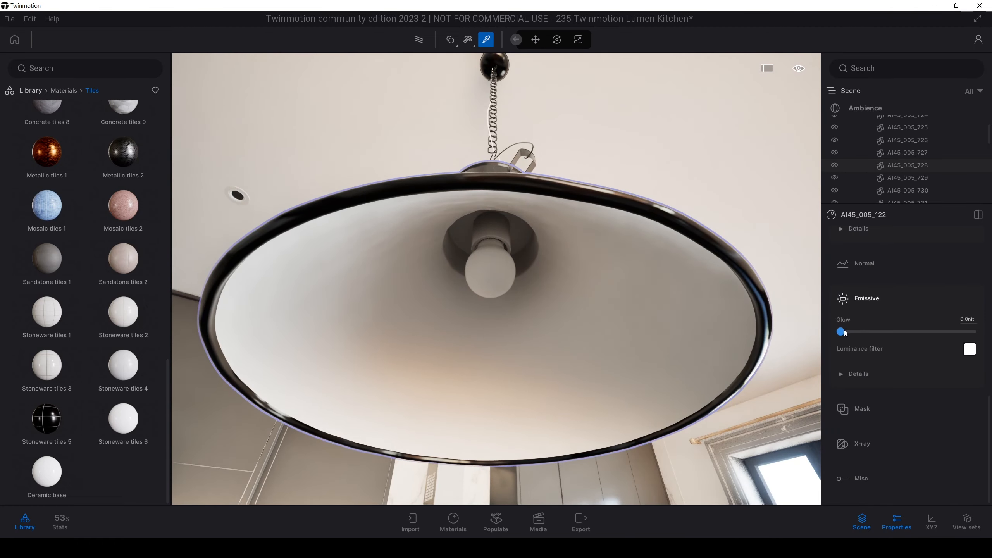
left_click(844, 331)
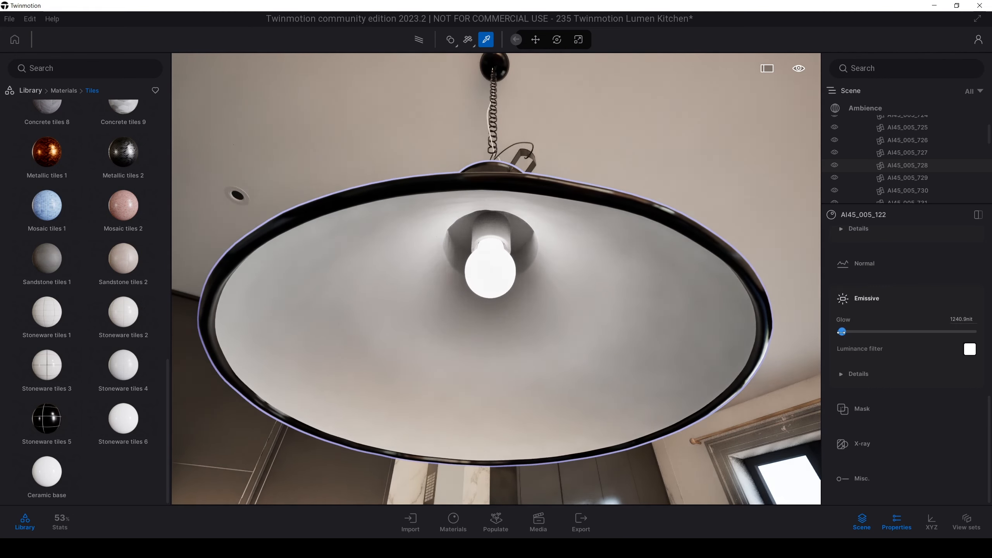
left_click(957, 319)
type("100")
key("Return")
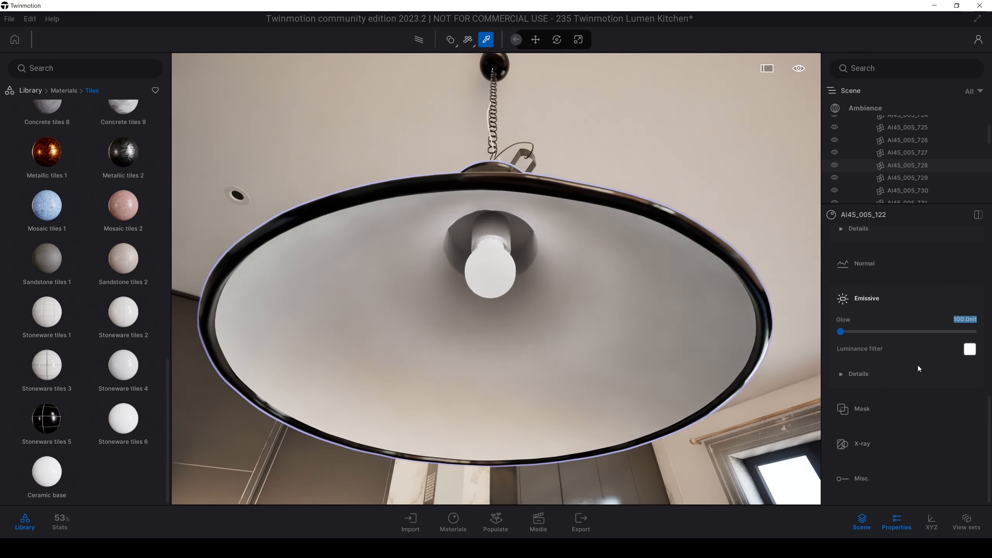
Step: Make the emissive light of the lamp's AI45_005_122 material warmer by lowering its color temperature
left_click(848, 374)
scroll(871, 379, "down", 1)
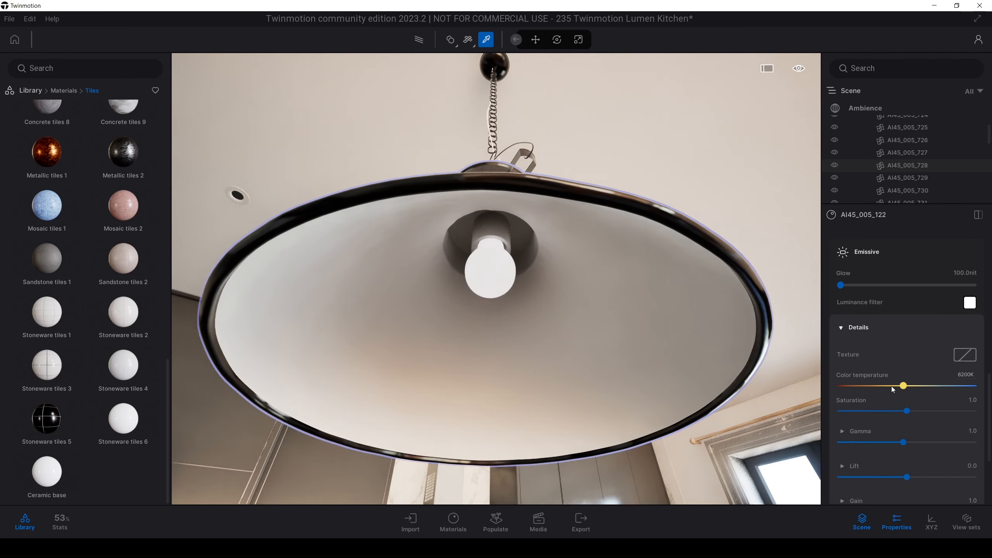
left_click_drag(893, 385, 881, 386)
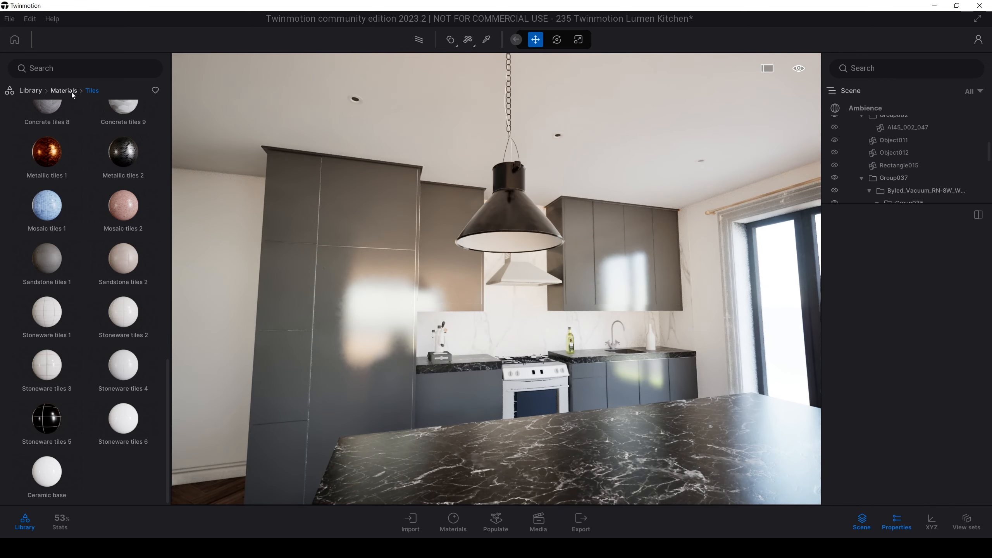
Step: Place an omnidirectional light from the lights library inside the pendant lamp's shade
left_click(72, 91)
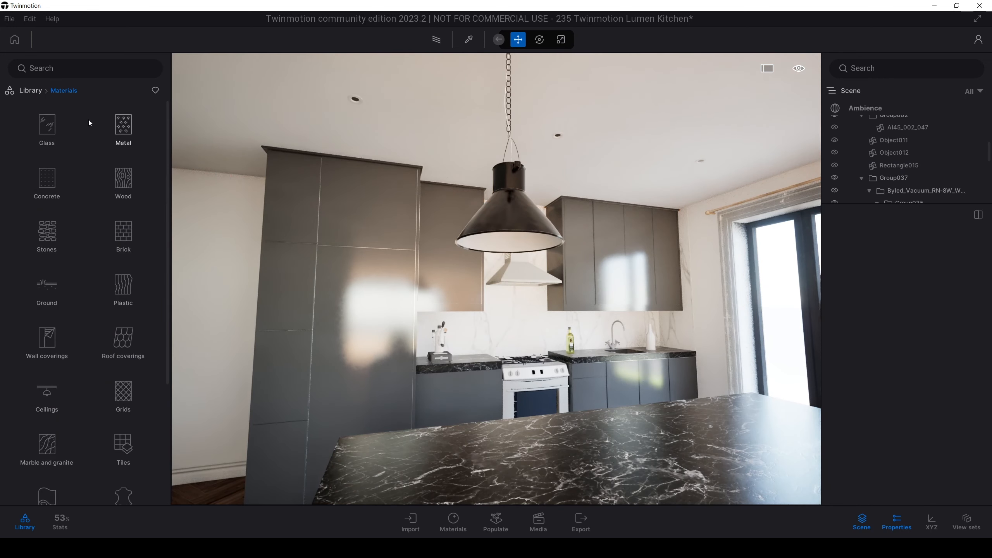
left_click(31, 91)
left_click(125, 184)
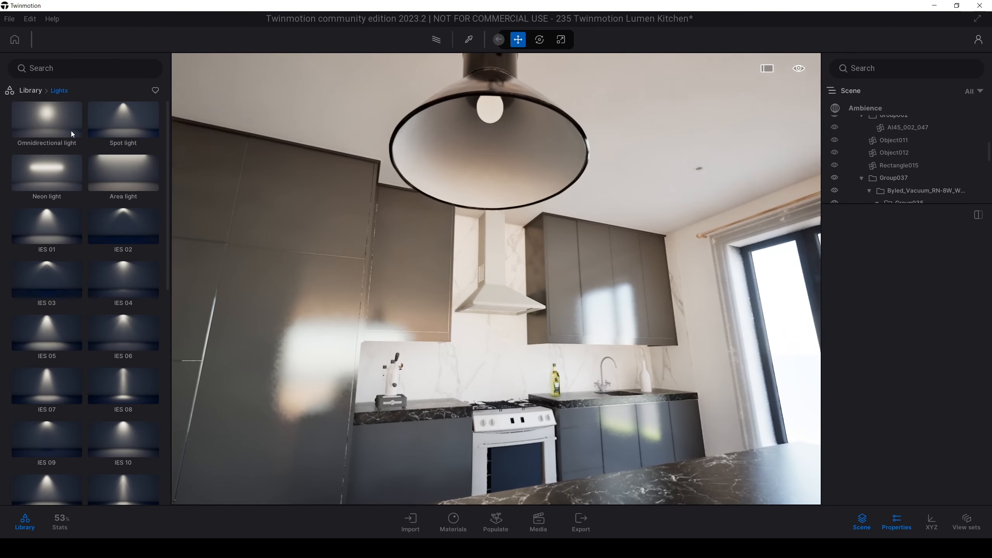
left_click_drag(71, 130, 487, 157)
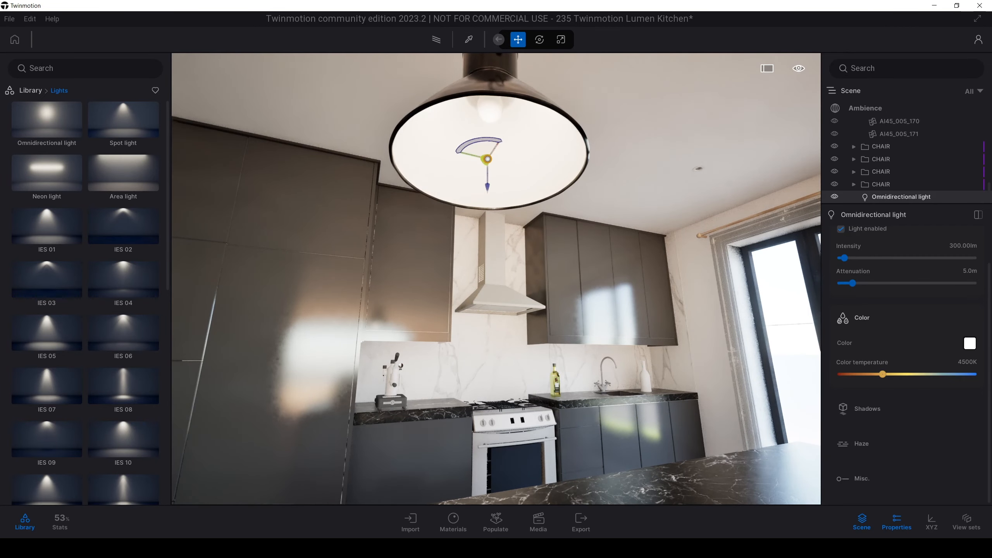
Step: Turn off auto-exposure in the Ambience environment settings and reduce the exposure to -0.70
middle_click_drag(486, 156, 504, 195, "shift")
key("s")
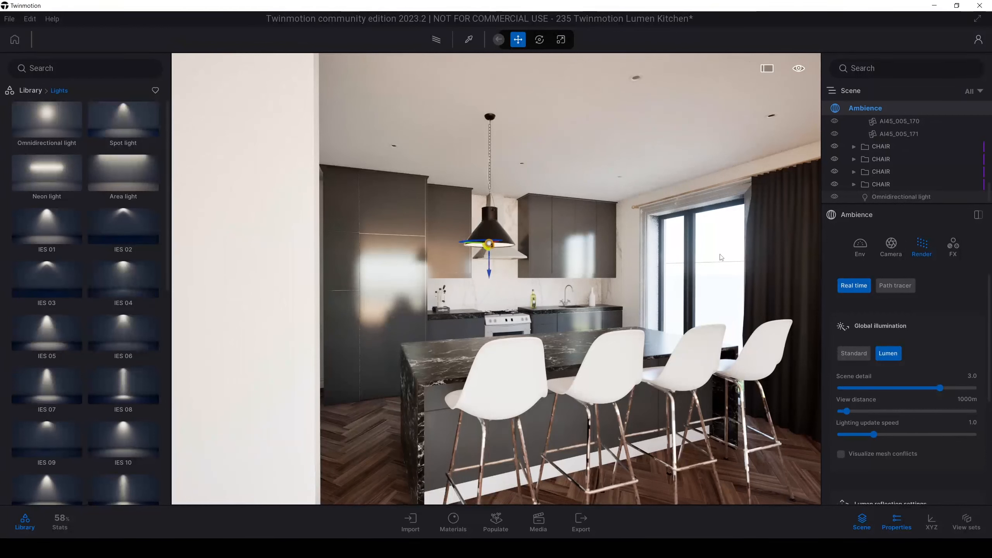
left_click(872, 248)
left_click(847, 442)
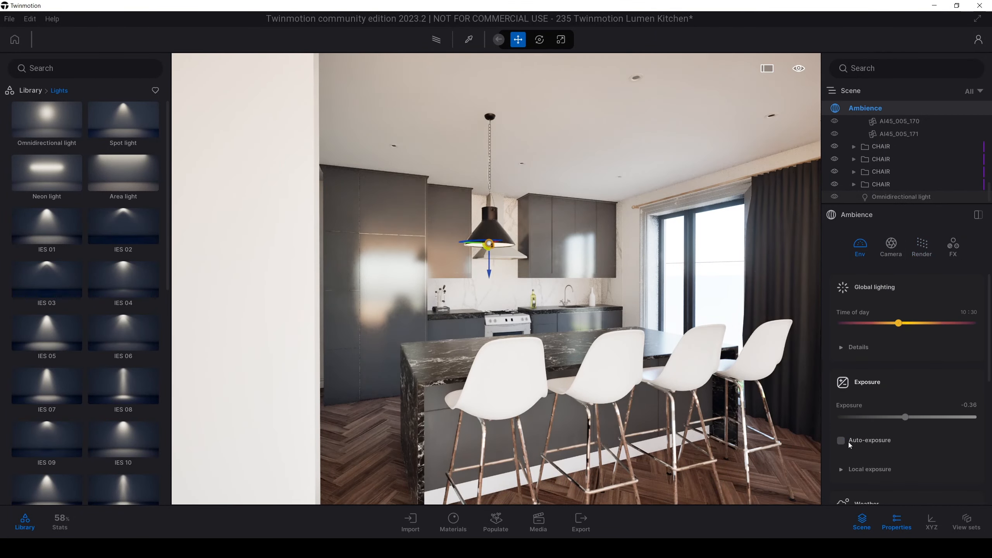
left_click_drag(902, 417, 903, 418)
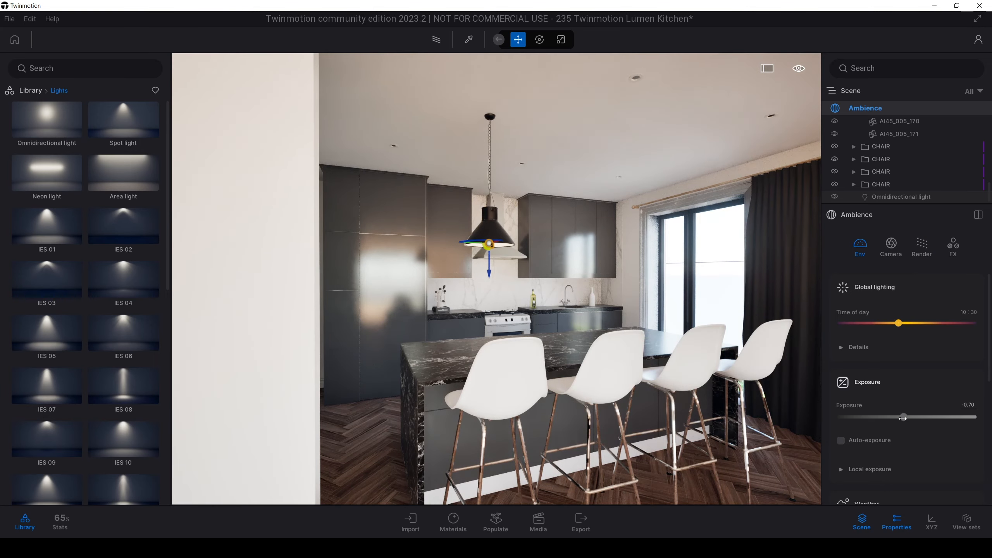
scroll(496, 279, "down", 4)
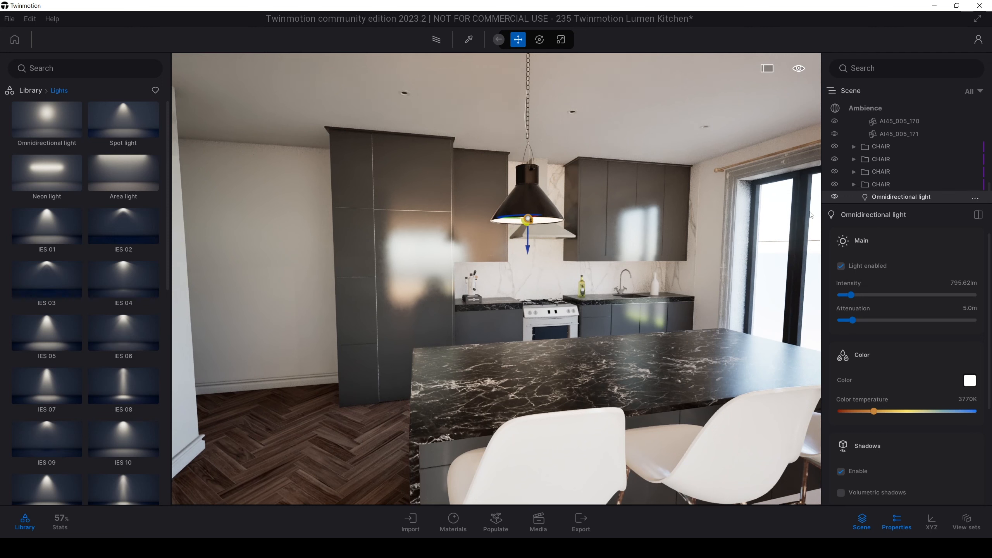
Step: Cut the omnidirectional light from the scene list and paste it into the CEILING_LAMP container
left_click(533, 202)
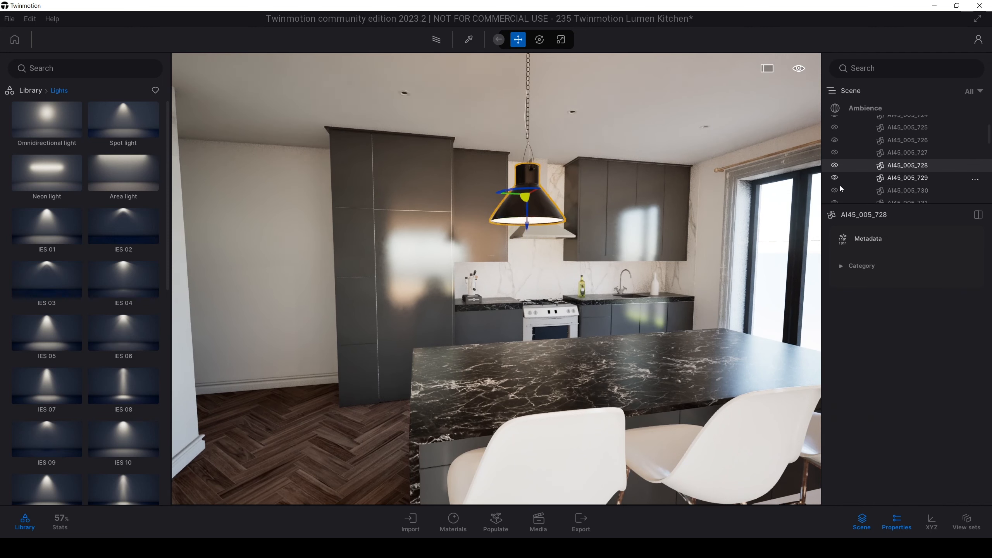
scroll(975, 160, "up", 3)
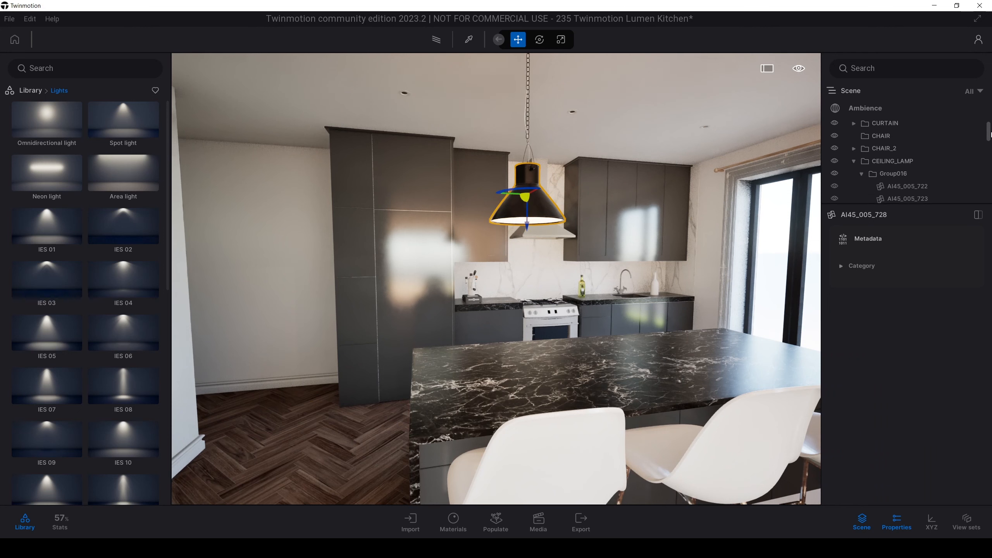
left_click(892, 134)
left_click(854, 133)
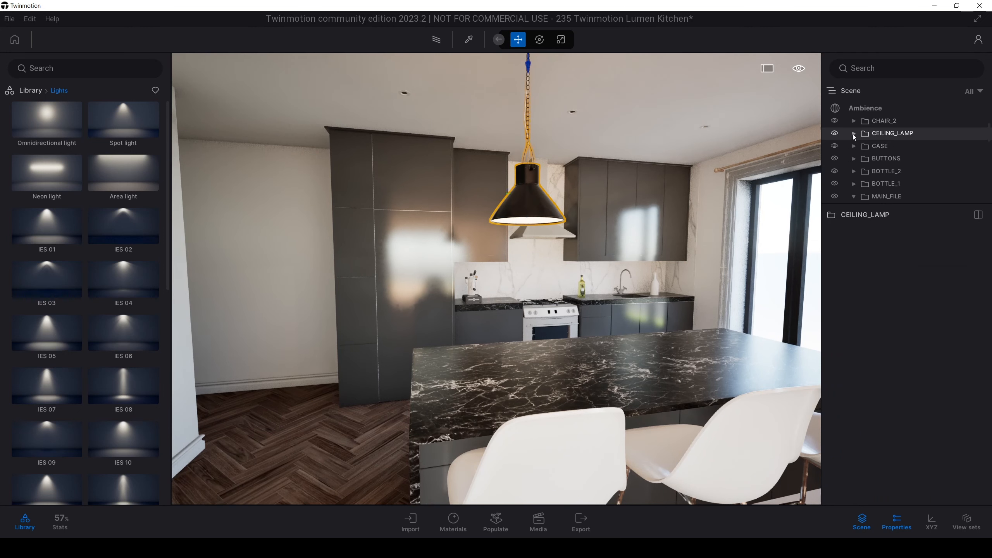
left_click_drag(991, 135, 990, 192)
right_click(900, 198)
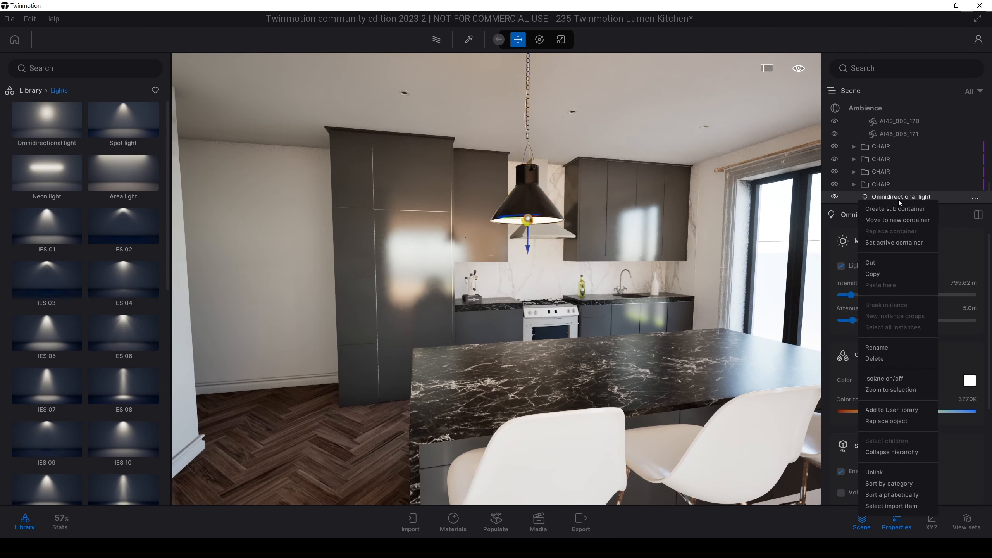
left_click(870, 262)
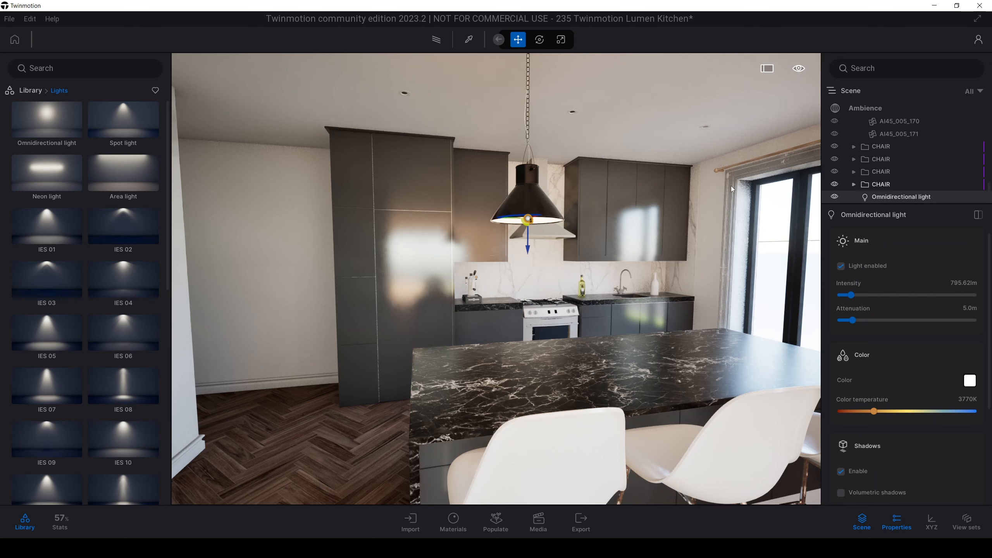
left_click_drag(991, 192, 991, 167)
left_click(885, 164)
right_click(884, 166)
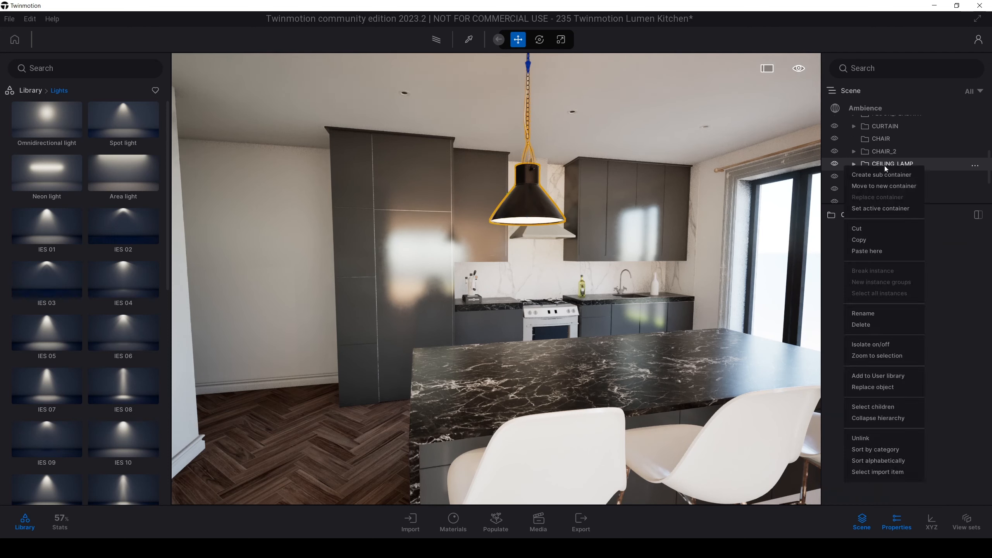
left_click(871, 252)
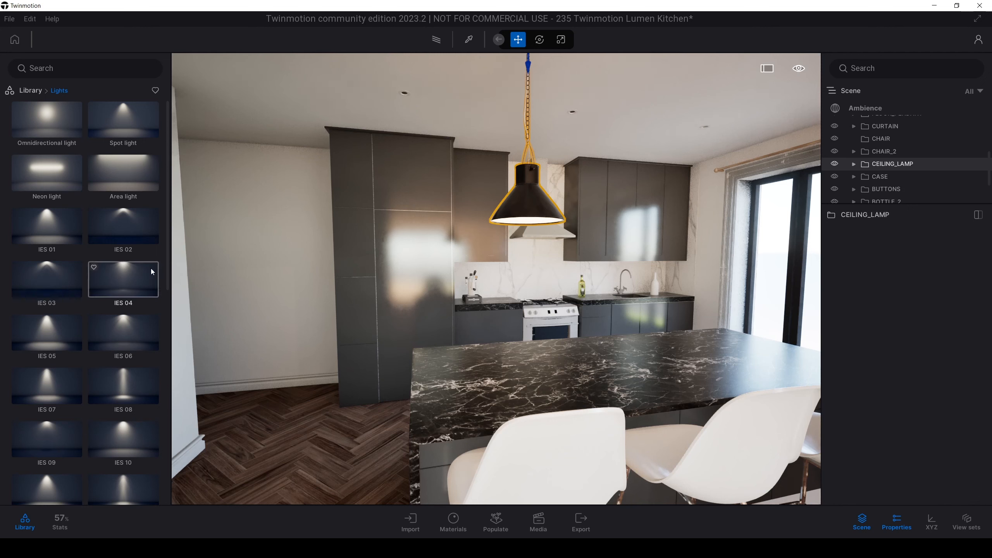
Step: Save the CEILING_LAMP container to the New category of the user library
left_click(28, 92)
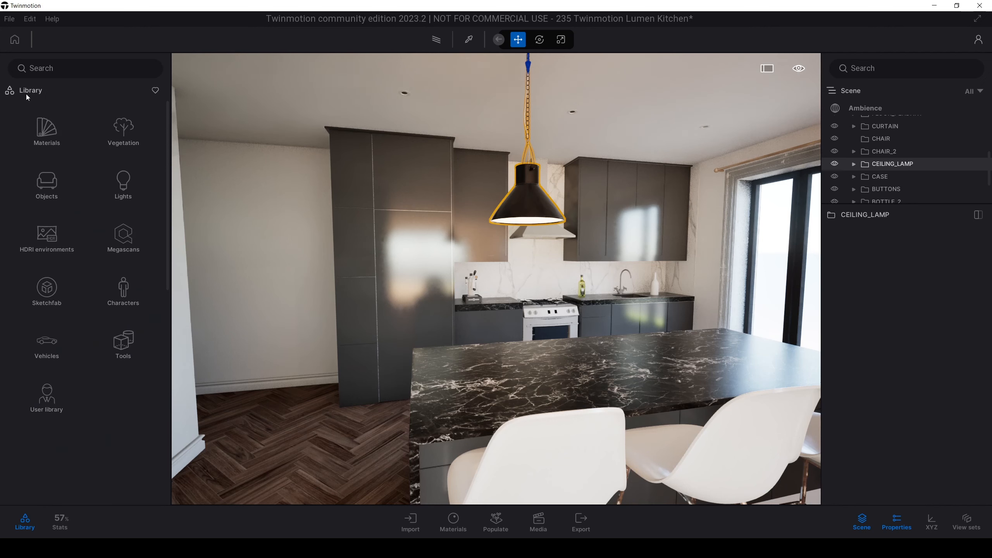
left_click(39, 408)
left_click(45, 291)
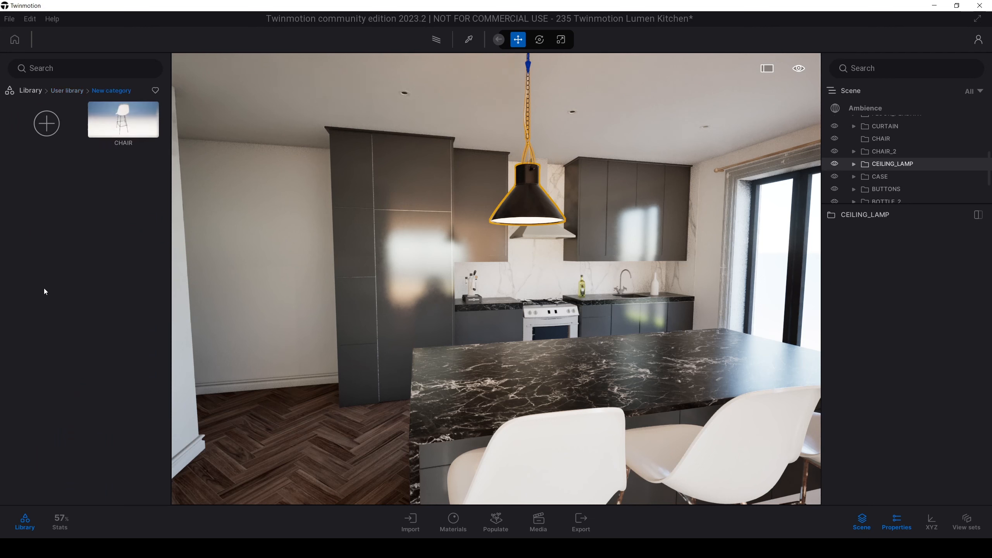
right_click(880, 162)
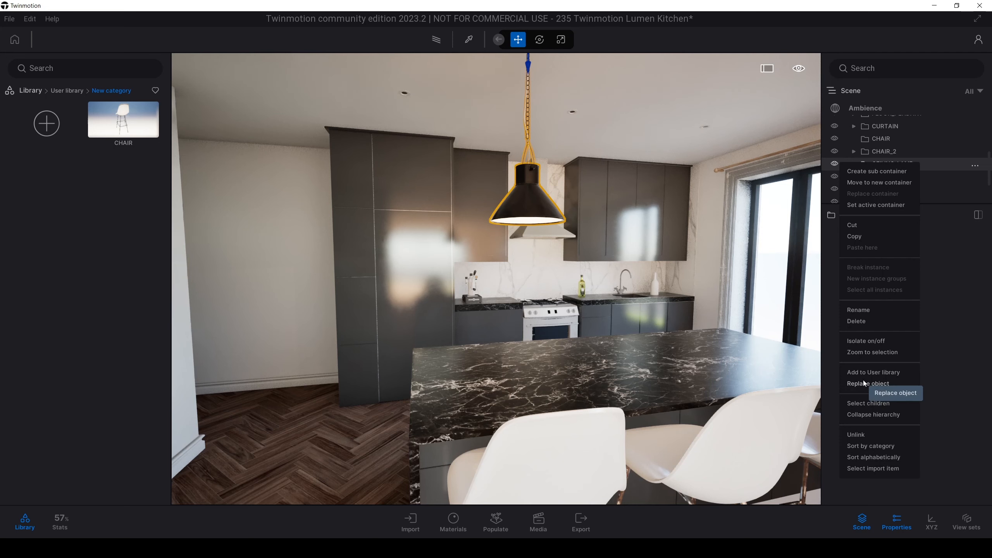
left_click(873, 372)
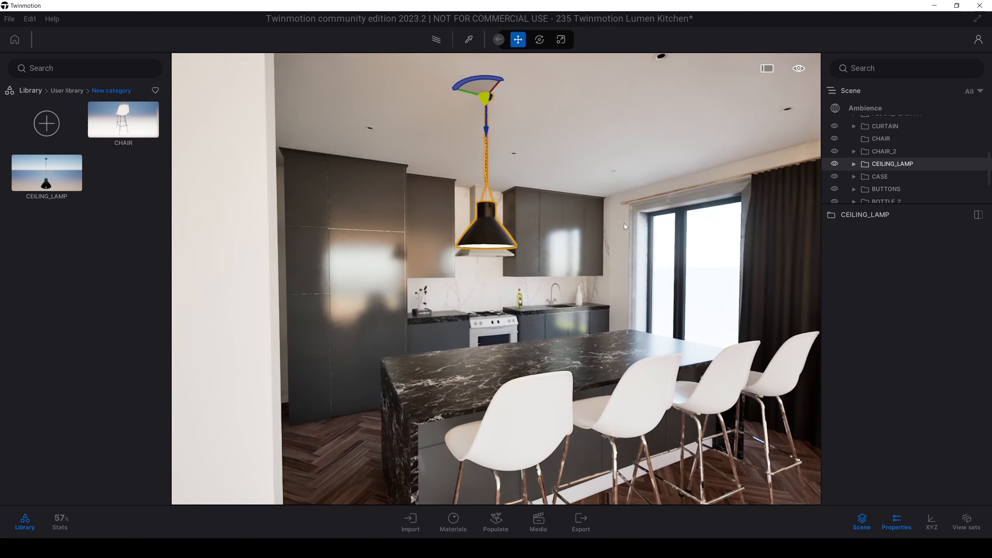
Step: Delete the original pendant lamp and place the saved CEILING_LAMP from the user library on the ceiling above the island
key("Delete")
left_click_drag(46, 172, 496, 136)
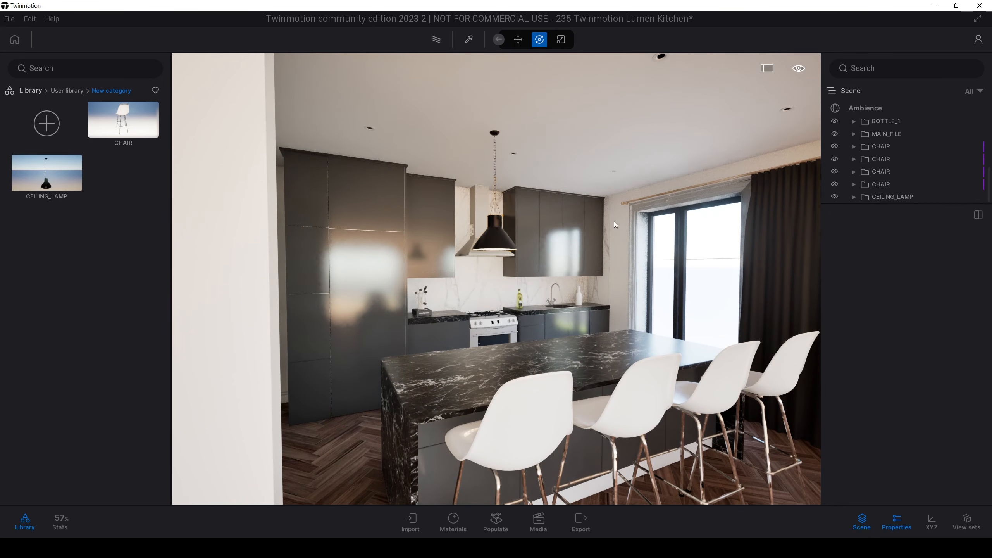
right_click_drag(533, 253, 492, 256)
Step: Duplicate the new CEILING_LAMP along the island as one instance with a spacing of 1.22 m
left_click(902, 188)
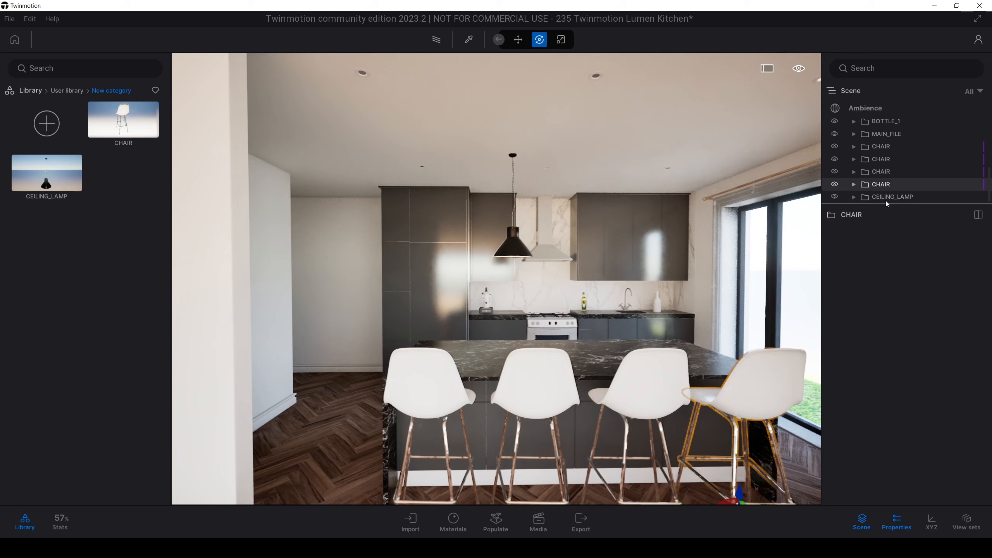
left_click(889, 198)
left_click_drag(489, 166, 585, 167, "alt")
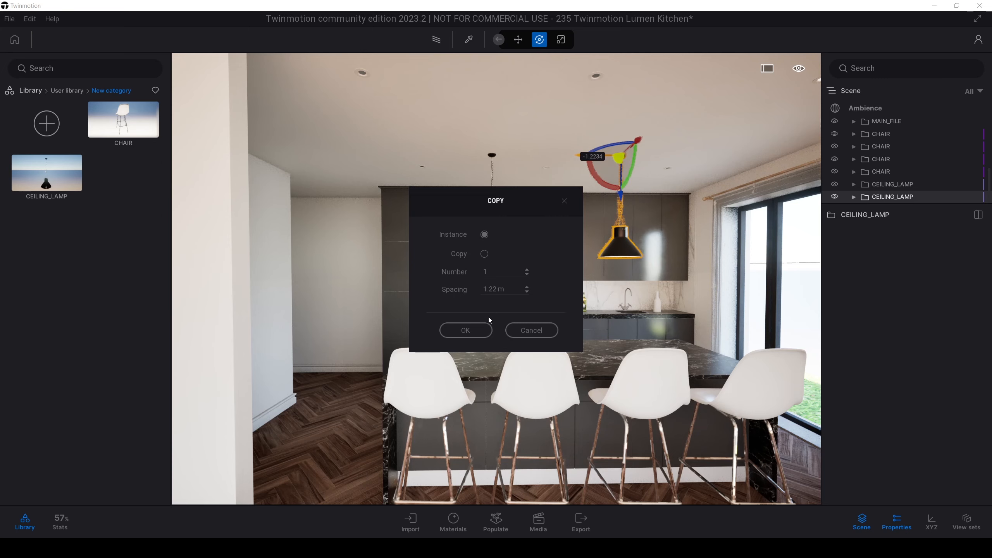
left_click(465, 330)
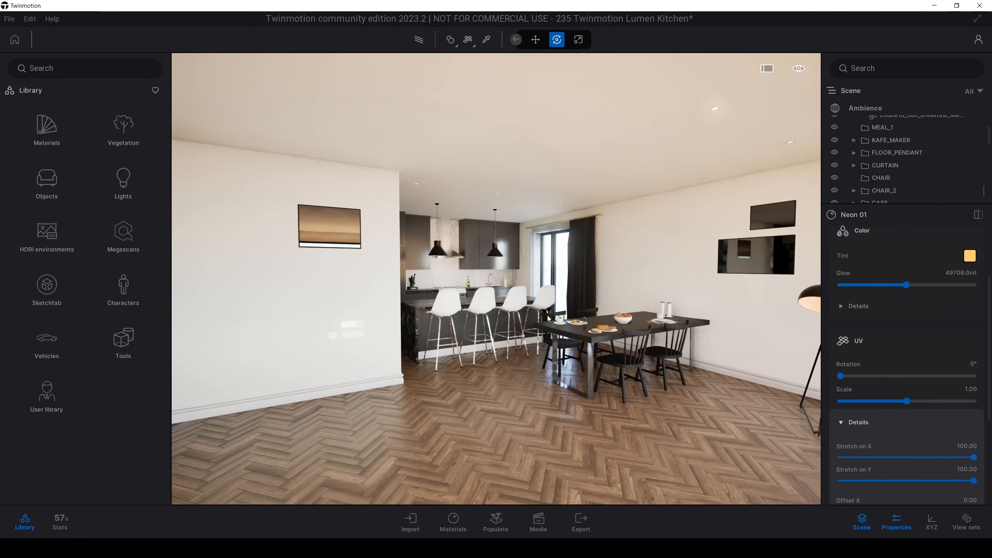
Step: Pick the AI45_002_022 glass material of the framed wall picture and lower its opacity to 27%
scroll(548, 319, "up", 2)
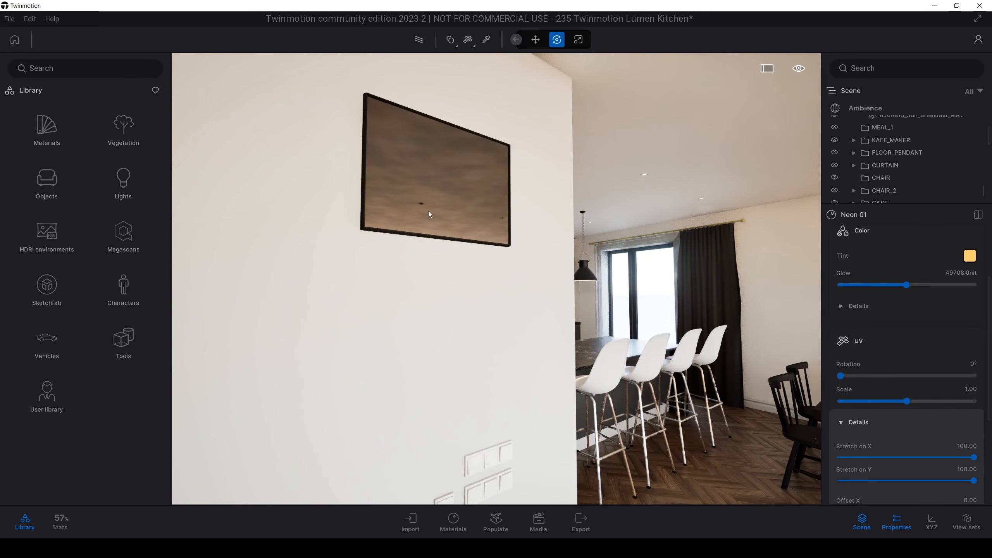
left_click_drag(430, 214, 307, 155)
key("s")
right_click_drag(474, 253, 391, 230)
key("w")
key("s")
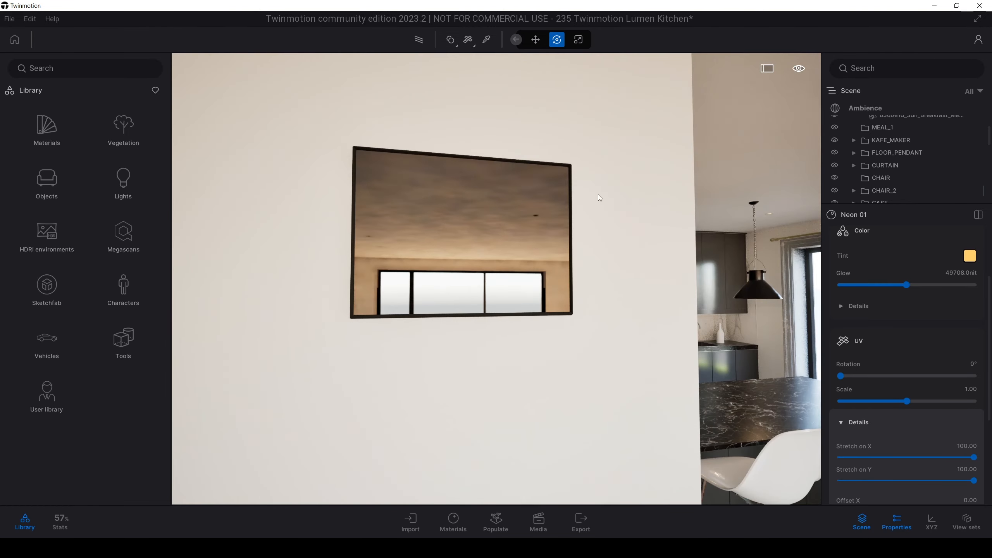
key("w")
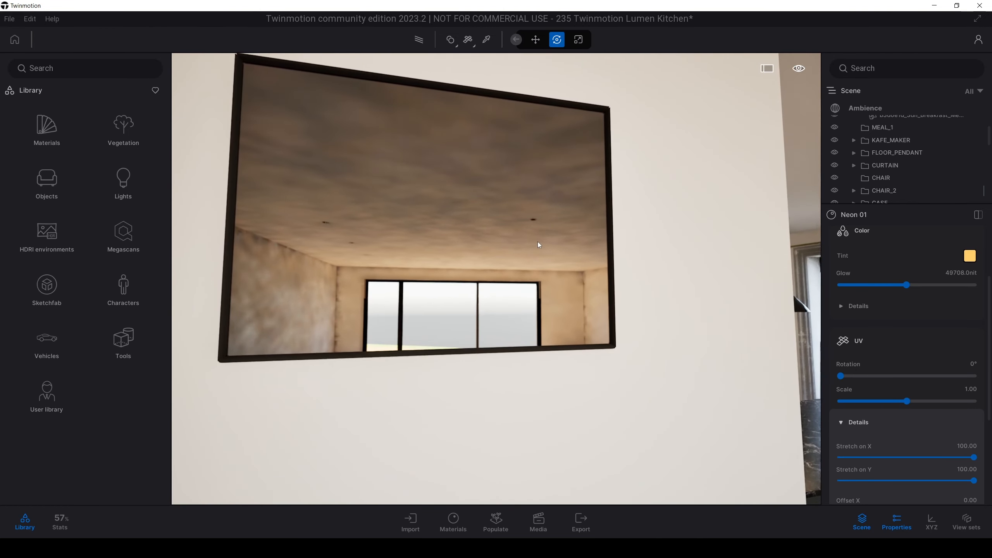
key("t")
left_click(474, 201)
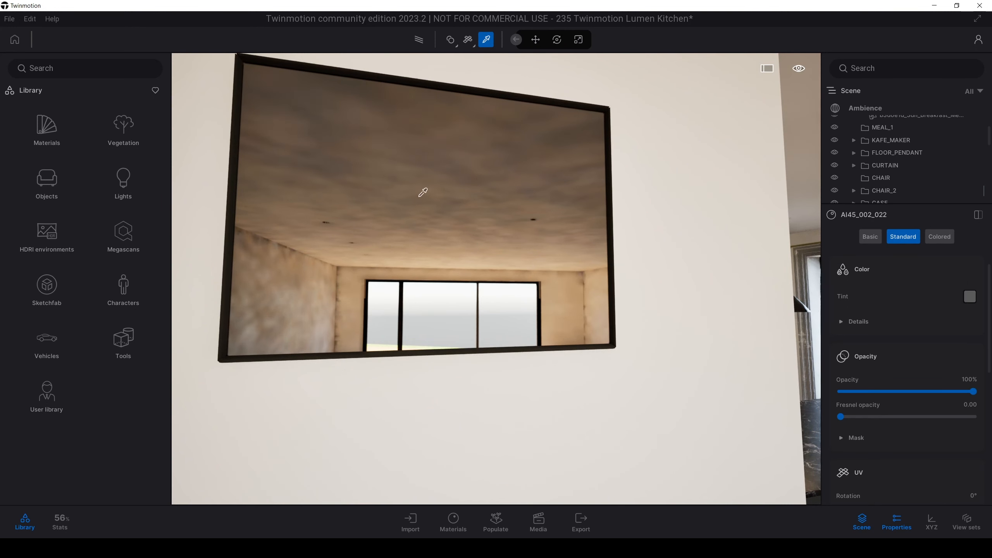
scroll(906, 364, "down", 1)
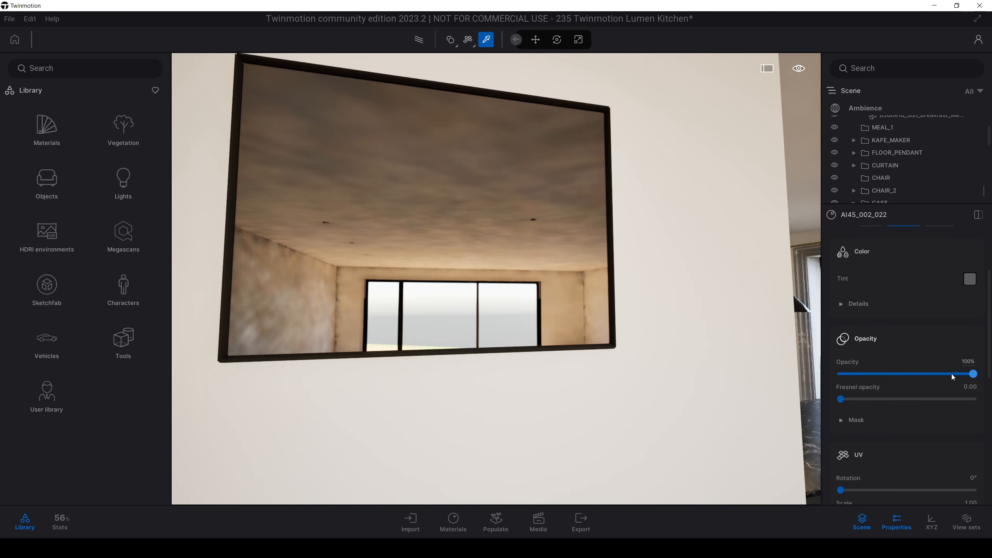
left_click_drag(973, 374, 865, 373)
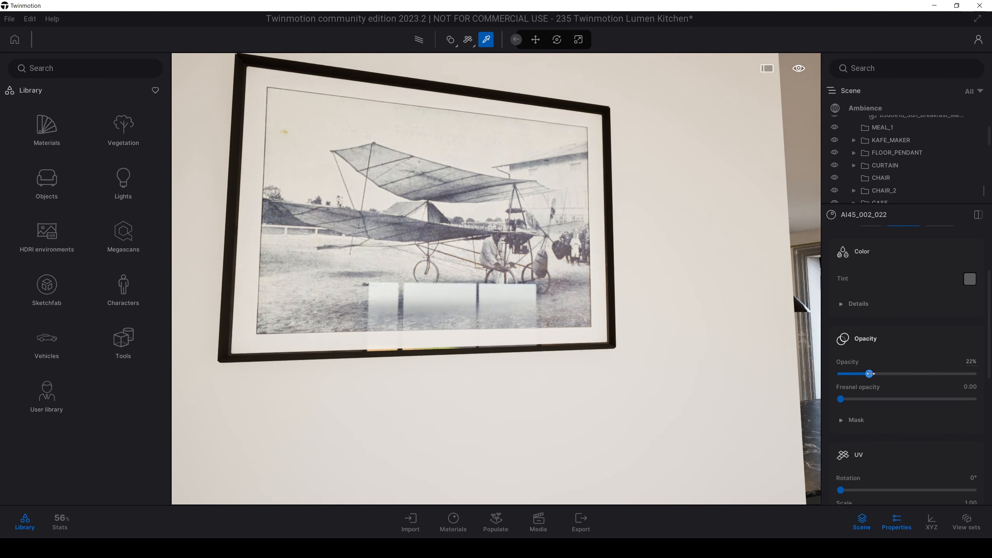
scroll(879, 316, "up", 3)
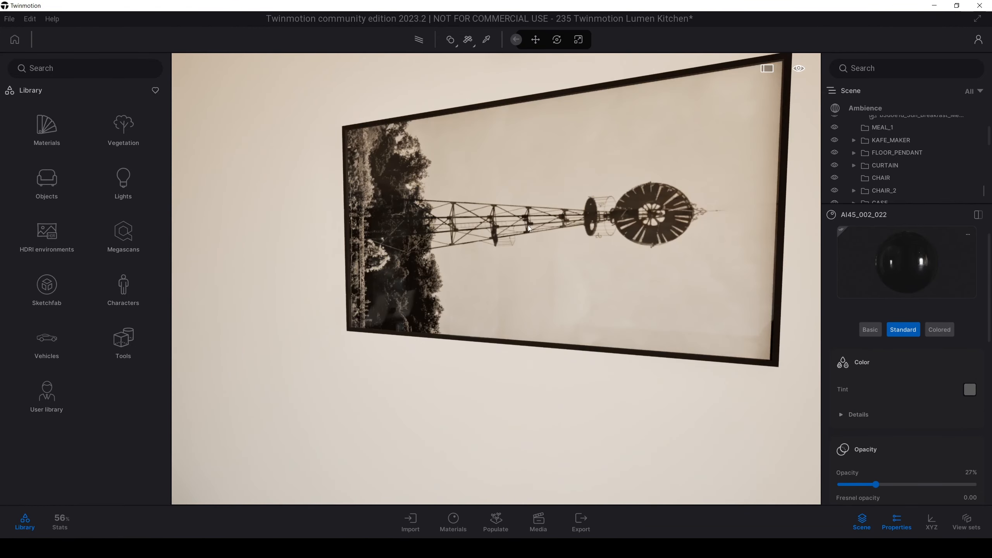
Step: Rotate the whole PICTURE_2 container on the dining wall so the windmill picture hangs upright
left_click(557, 40)
scroll(566, 253, "down", 2)
key("e")
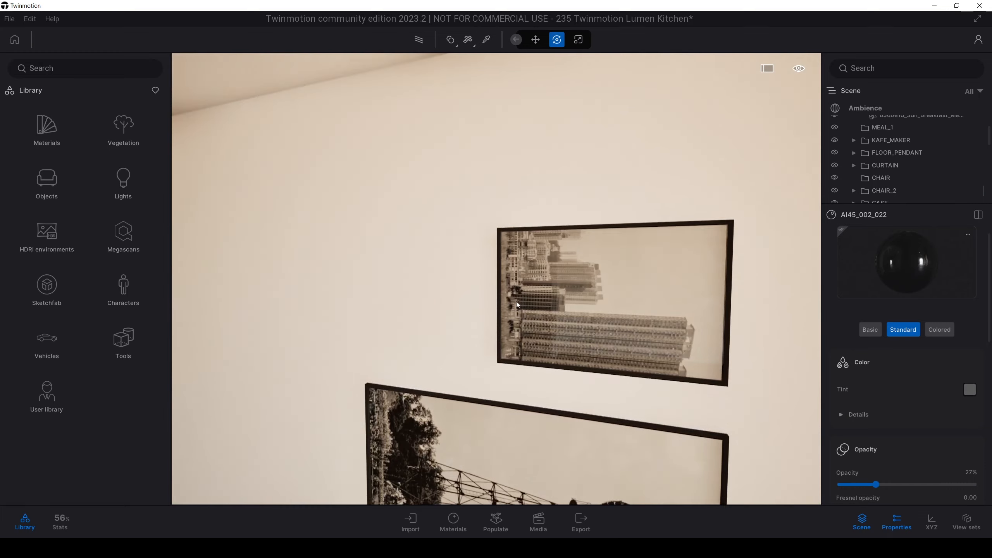
key("q")
key("s")
left_click(552, 285)
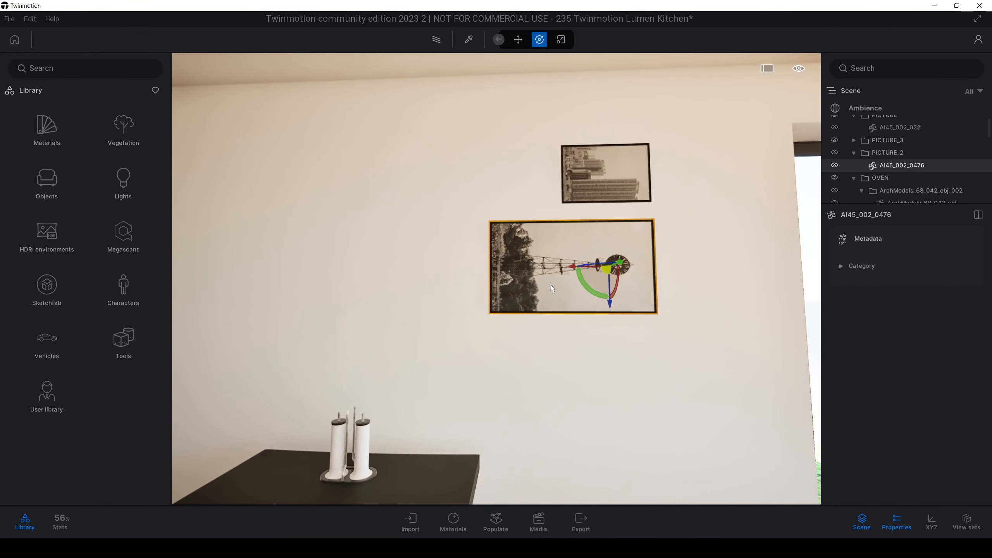
left_click(896, 153)
left_click_drag(543, 289, 612, 300)
Step: Rotate the PICTURE_3 container upright and adjust its position beside the windmill picture
left_click(880, 141)
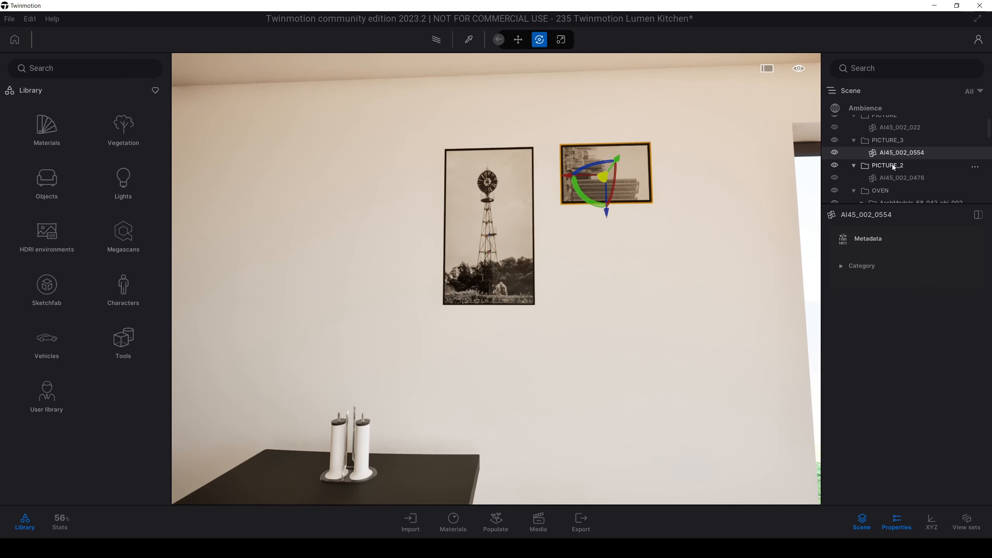
left_click(854, 140)
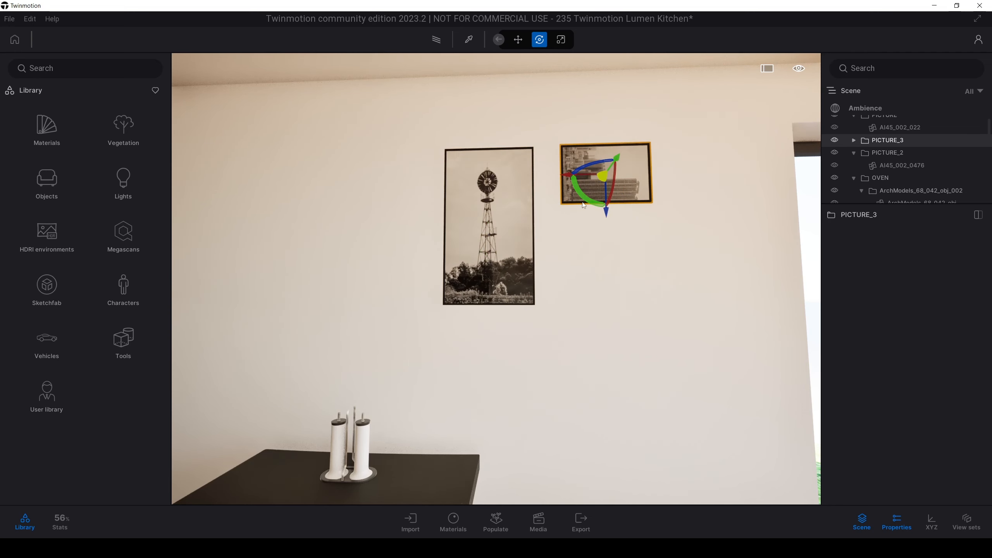
left_click_drag(591, 202, 665, 191)
left_click_drag(603, 183, 597, 199)
Step: Apply the Fine Woven 01 fabric material from the library to the dark window curtain and check its weave
key("s")
right_click_drag(598, 198, 500, 272)
key("w")
key("w")
key("a")
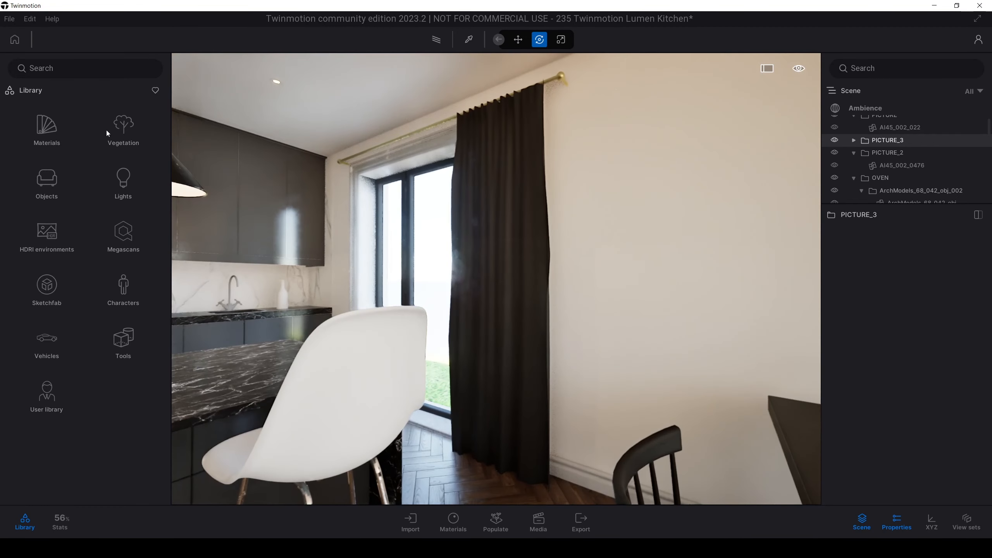
key("w")
left_click(47, 127)
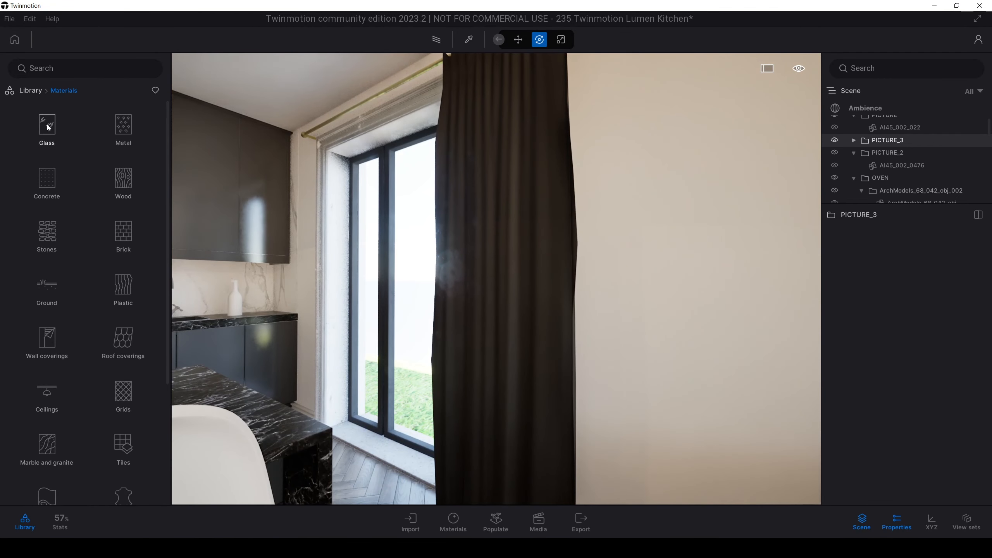
scroll(148, 434, "down", 3)
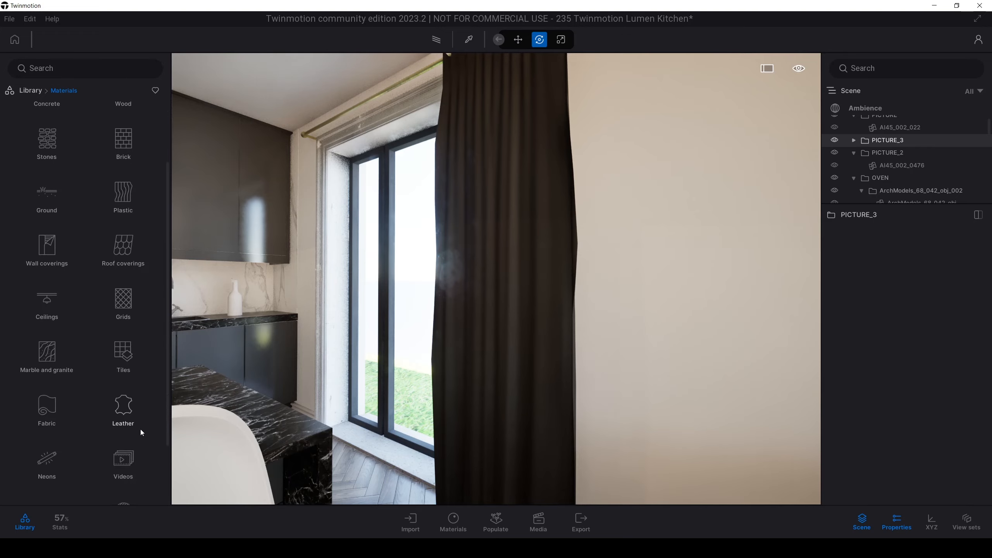
left_click(56, 411)
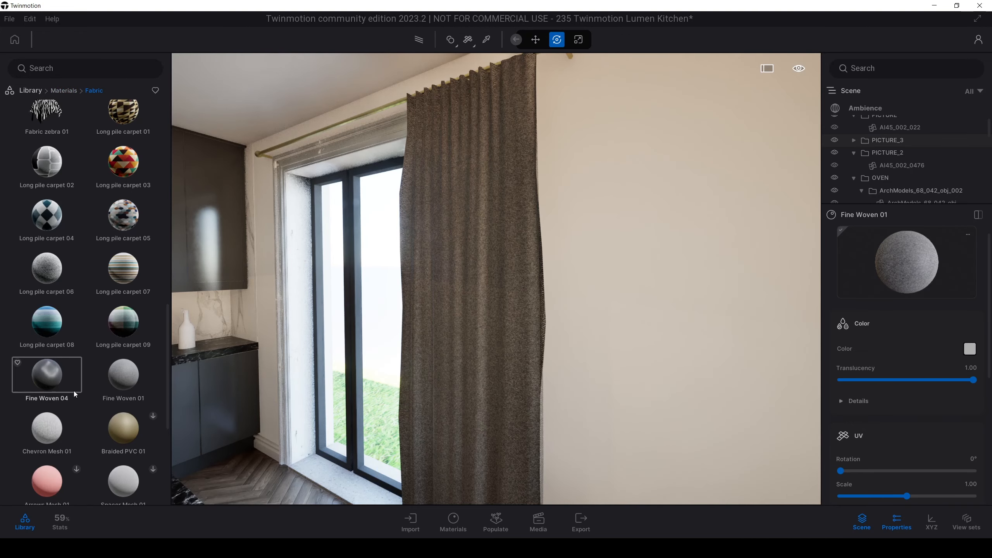
key("w")
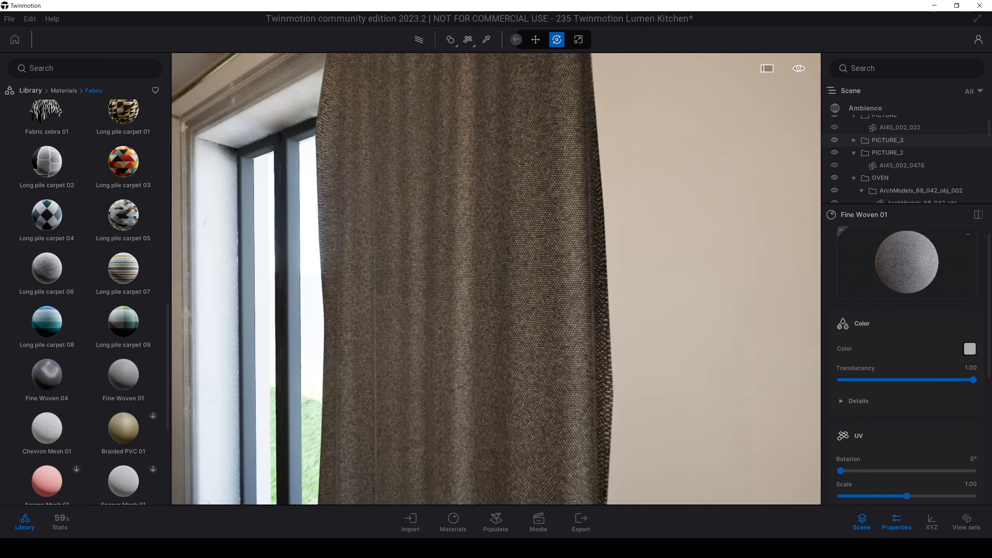
key("s")
key("s")
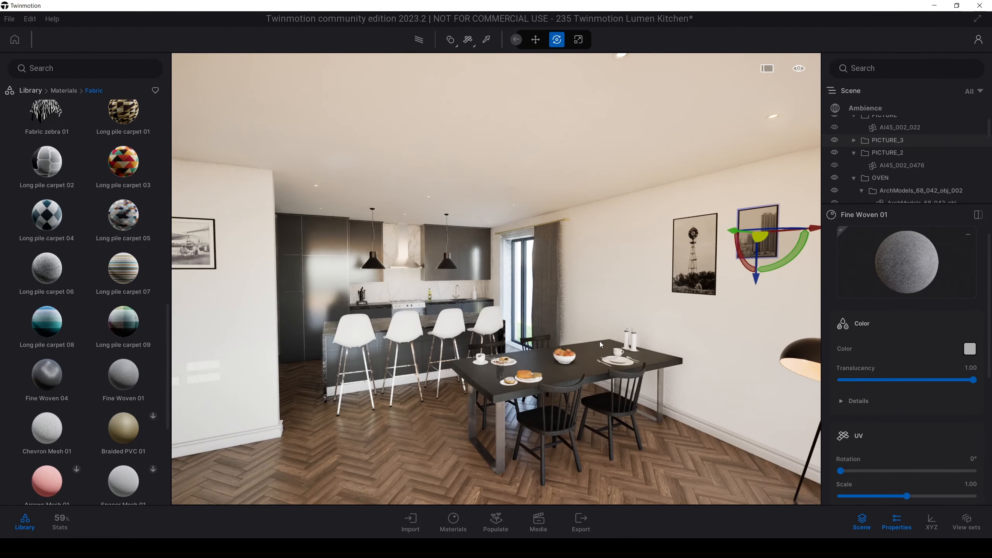
Step: Enable the skydome HDRI environment in the scene's ambience settings
right_click_drag(682, 324, 645, 332)
key("w")
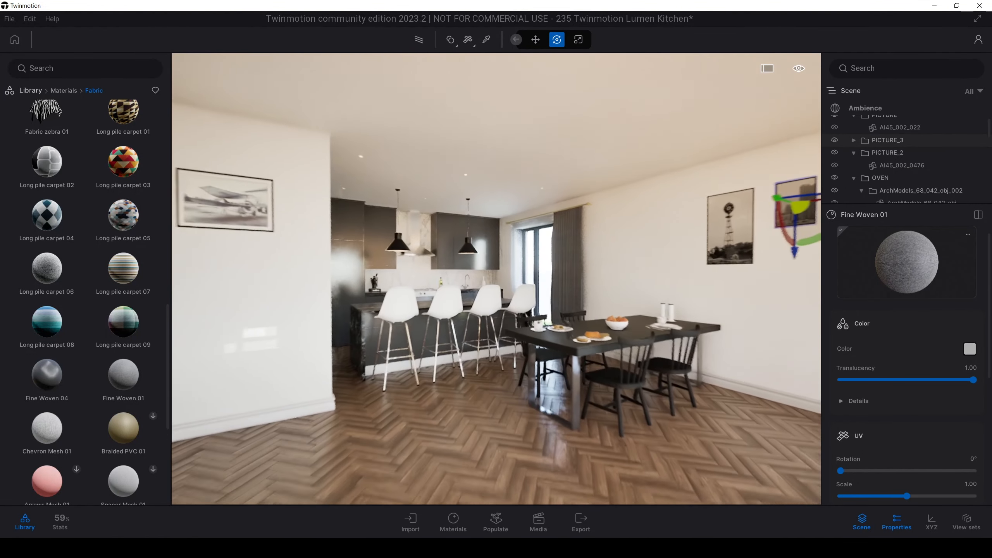
left_click(856, 106)
key("w")
key("w")
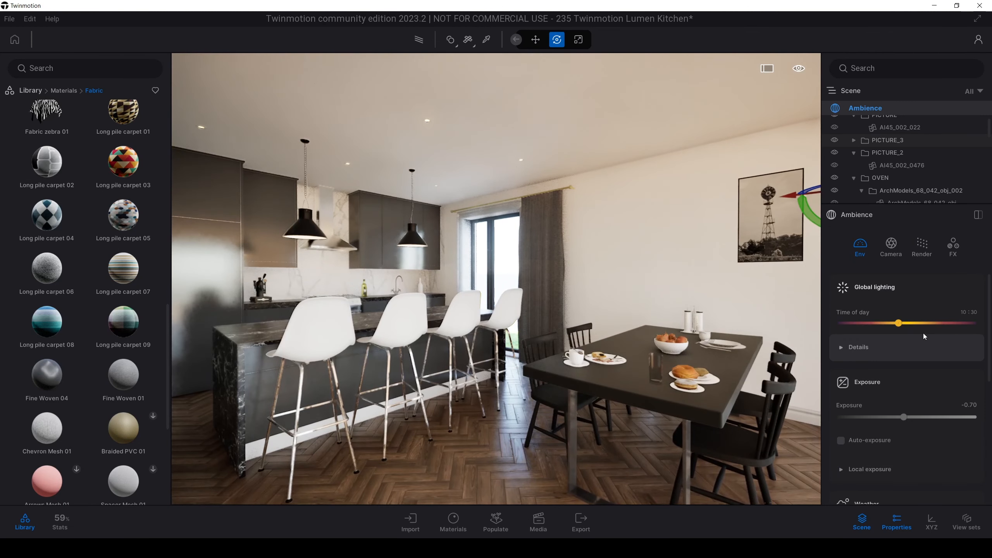
left_click_drag(988, 332, 988, 409)
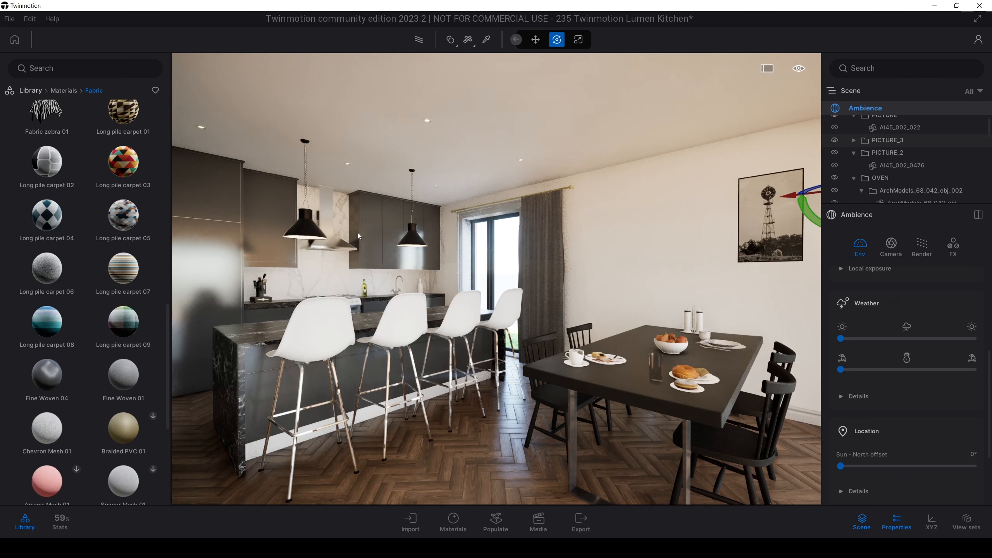
scroll(894, 366, "down", 3)
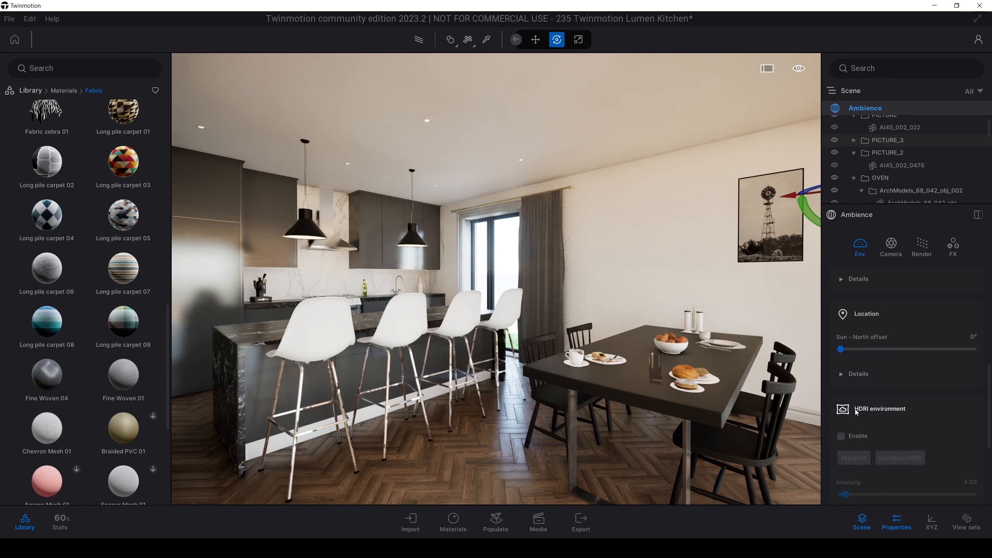
scroll(854, 410, "down", 3)
left_click(841, 296)
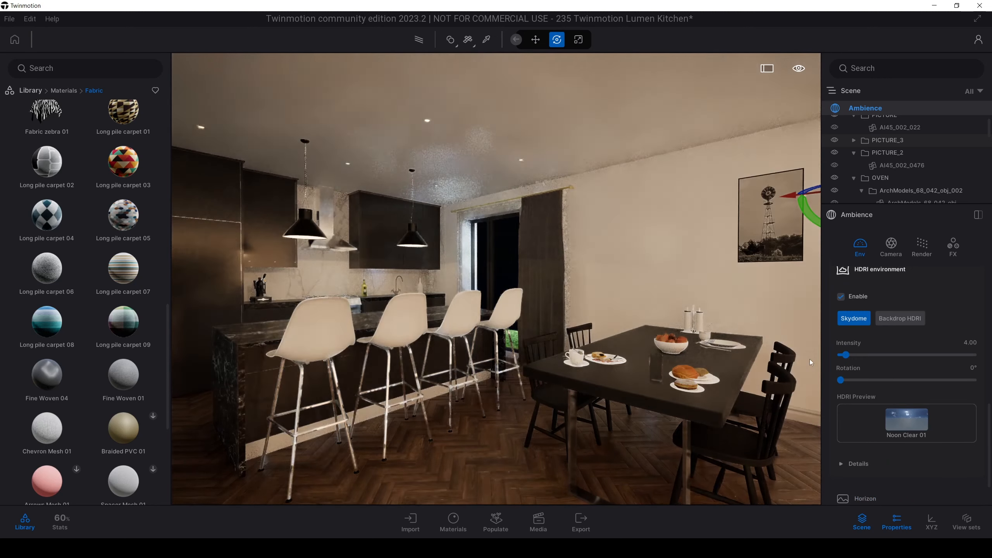
Step: Replace the skydome's HDRI image with Secluded Beach from the library's outdoor HDRI environments
mouse_move(907, 420)
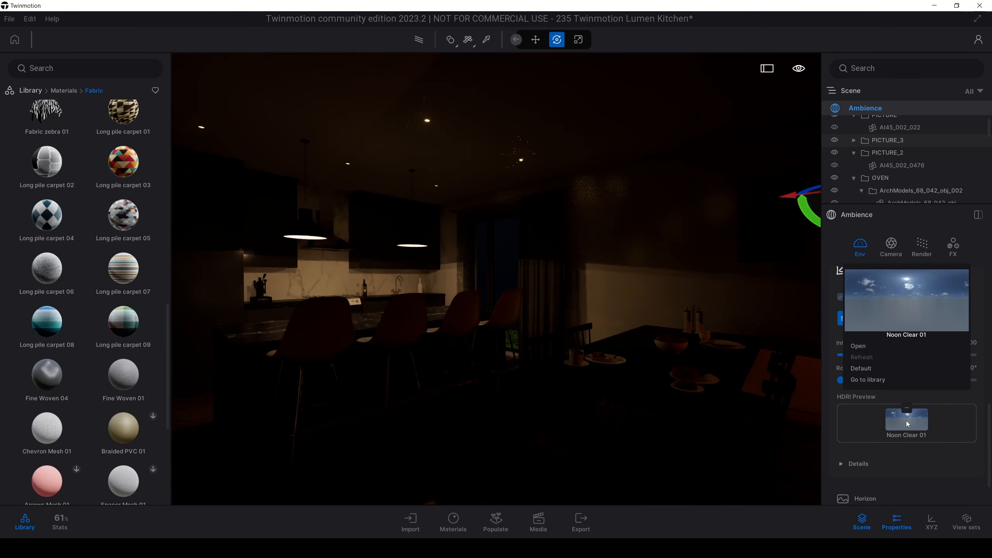
left_click(863, 380)
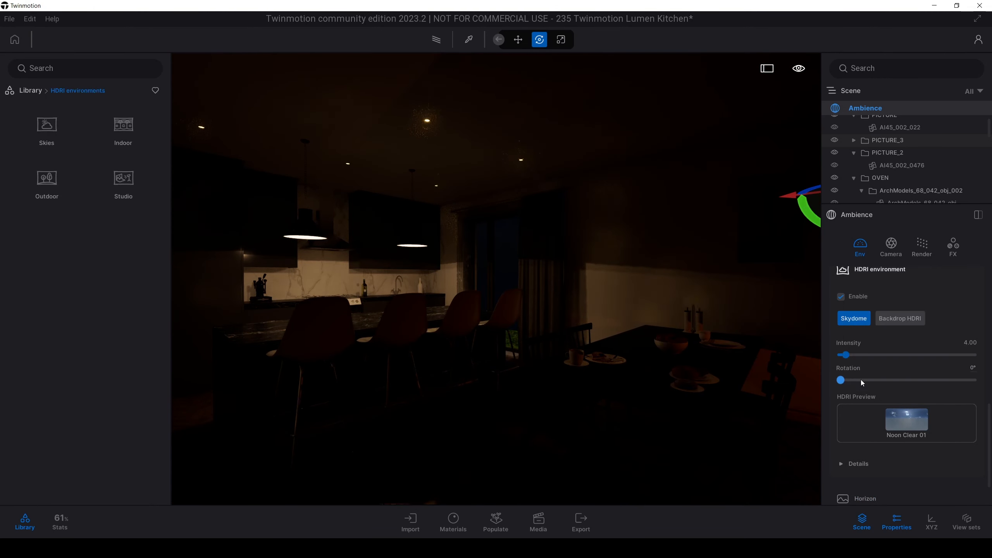
left_click(21, 188)
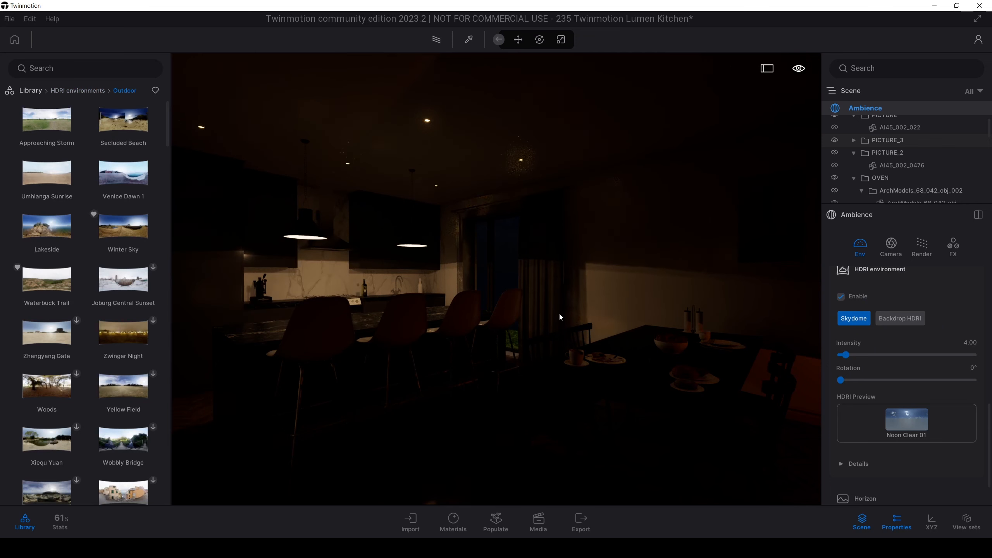
left_click_drag(560, 317, 894, 415)
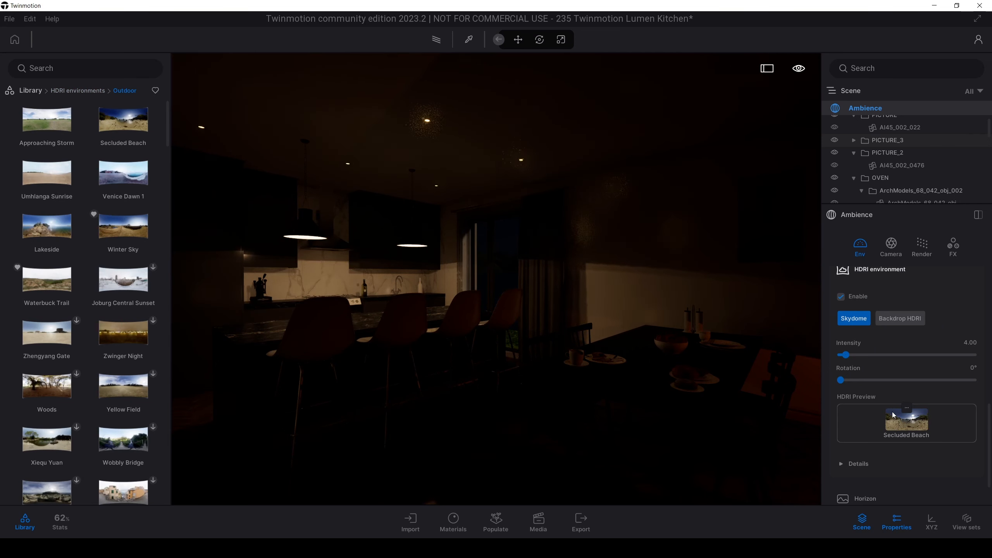
Step: Raise the HDRI environment's intensity to 100 and rotate it to 105°, checking the sky through the window
left_click_drag(845, 355, 989, 372)
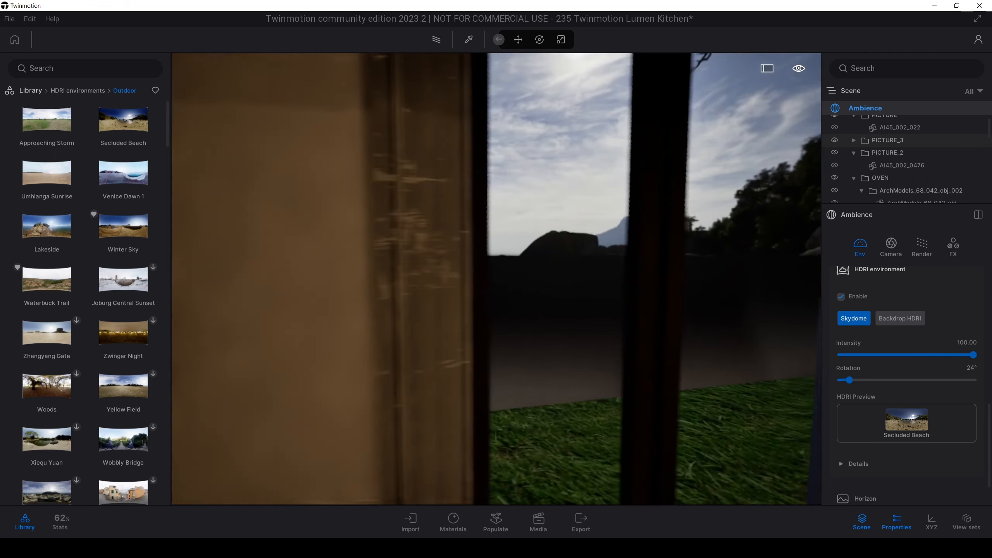
key("d")
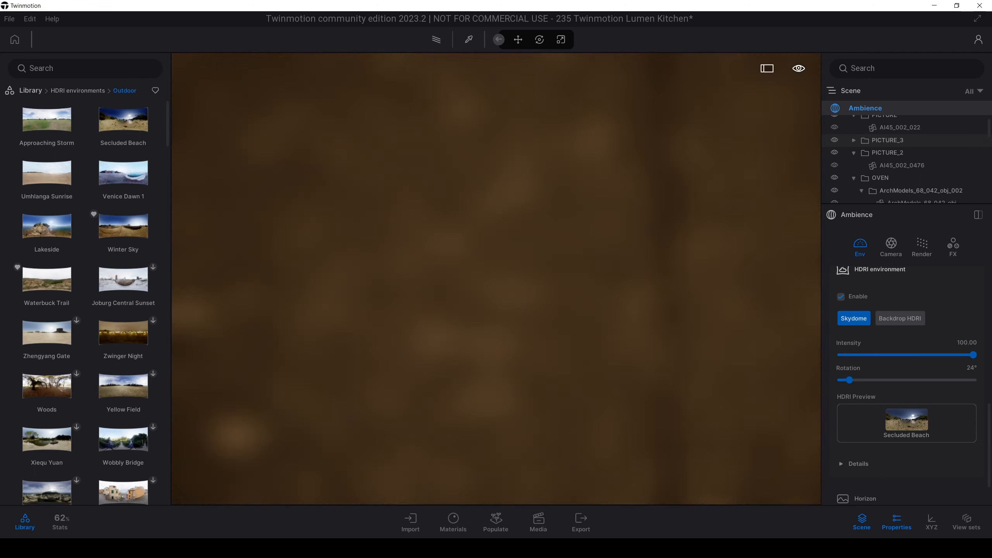
key("a")
key("s")
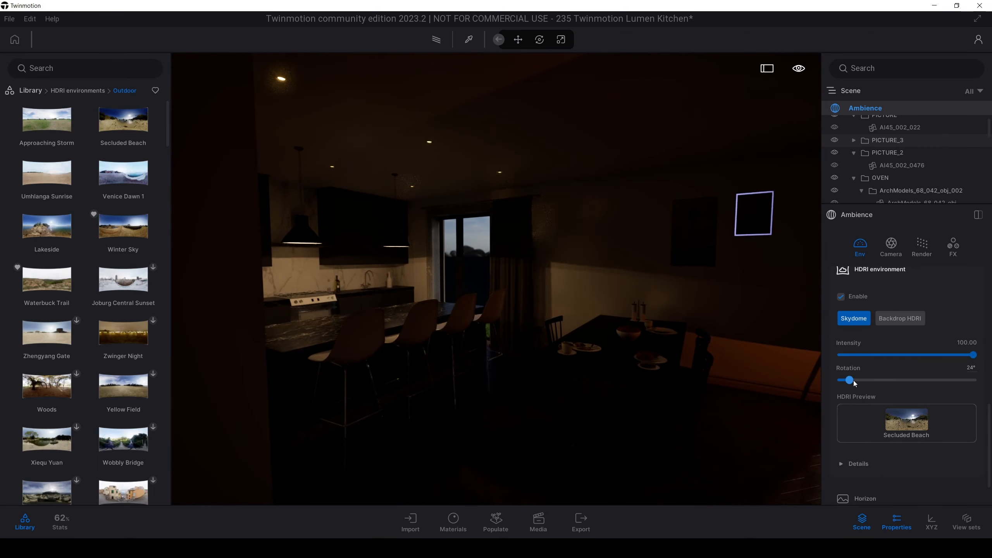
left_click_drag(854, 384, 879, 379)
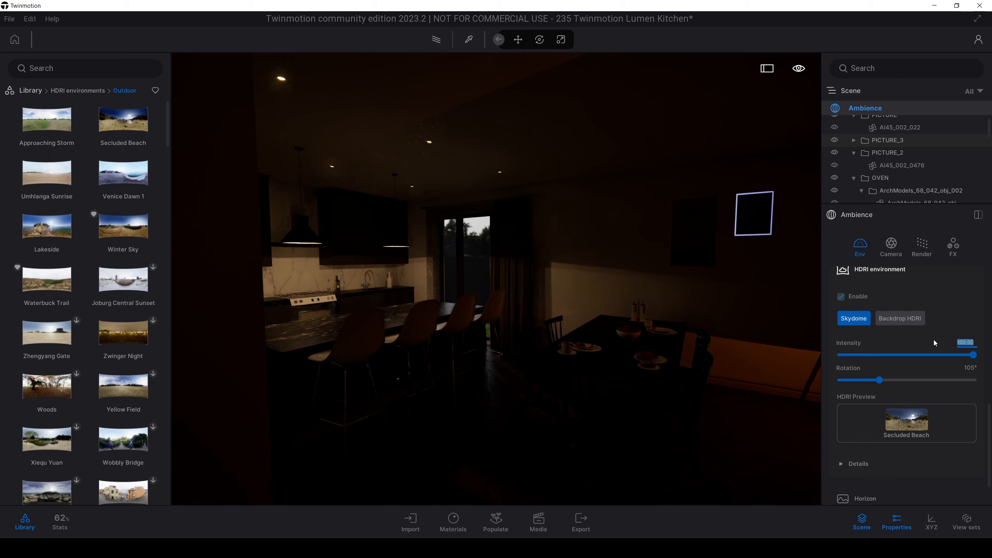
Step: Set the HDRI intensity to 1000 and raise the ambience exposure to 4.20
left_click(959, 342)
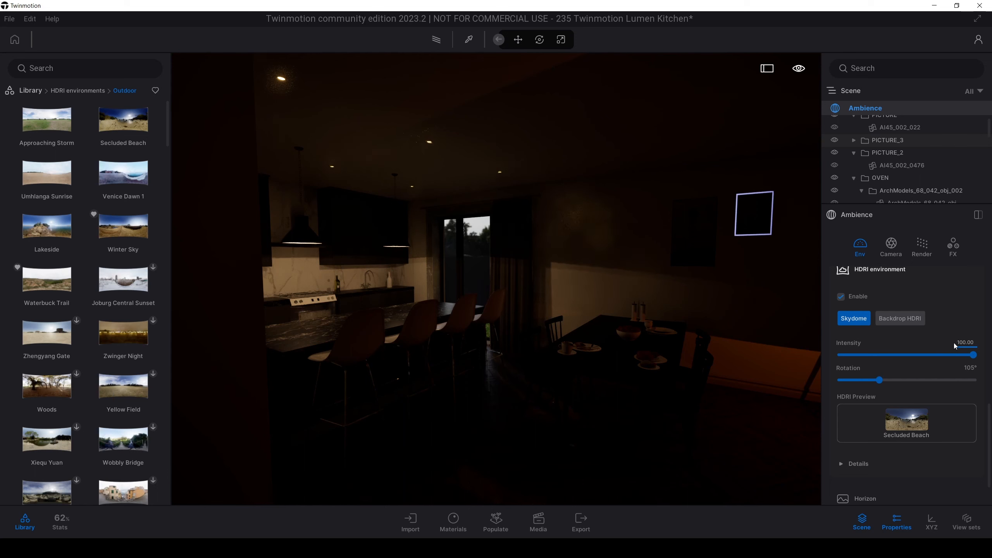
double_click(959, 342)
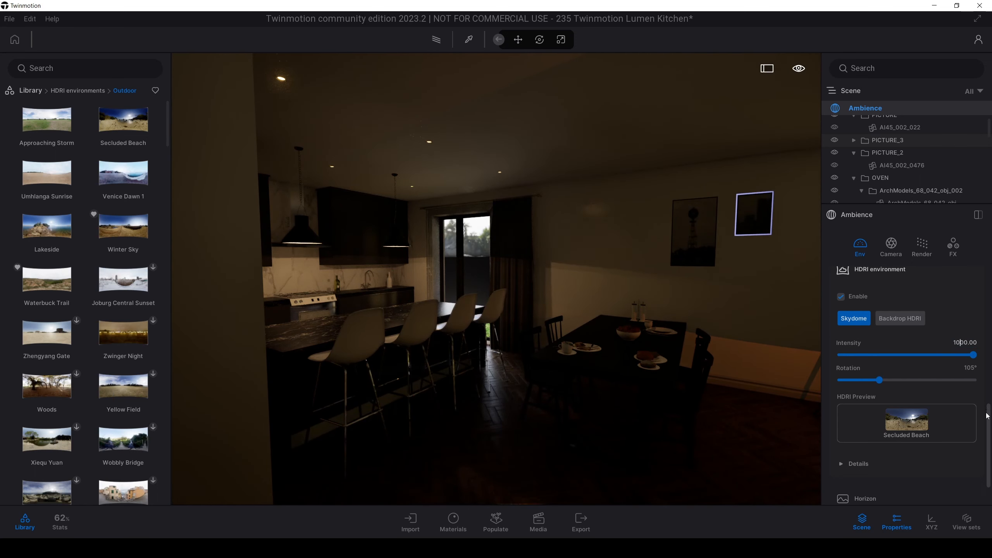
scroll(983, 352, "up", 10)
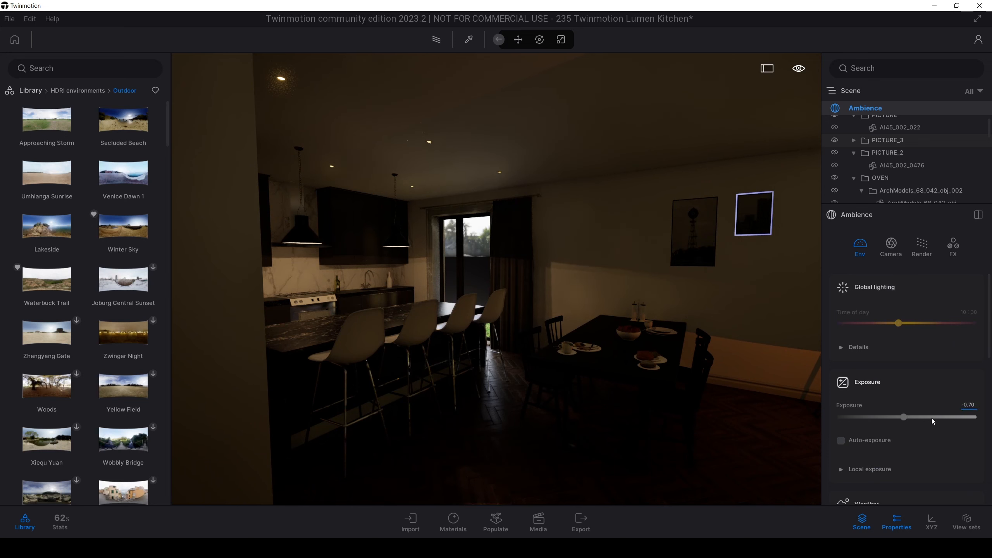
left_click_drag(904, 417, 925, 416)
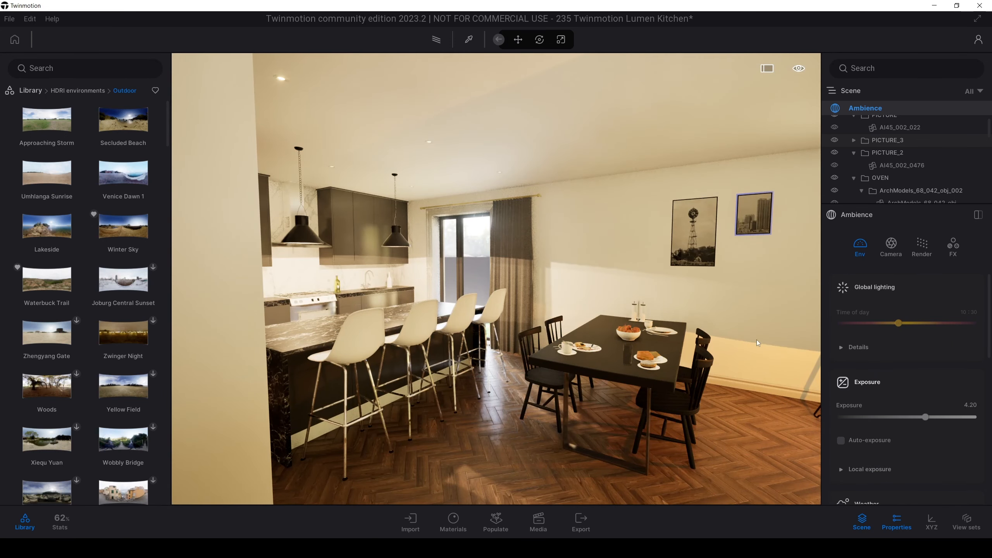
Step: Expand the global lighting details and lower the HDRI environment's intensity to 67.52
right_click_drag(758, 343, 715, 343)
key("w")
key("s")
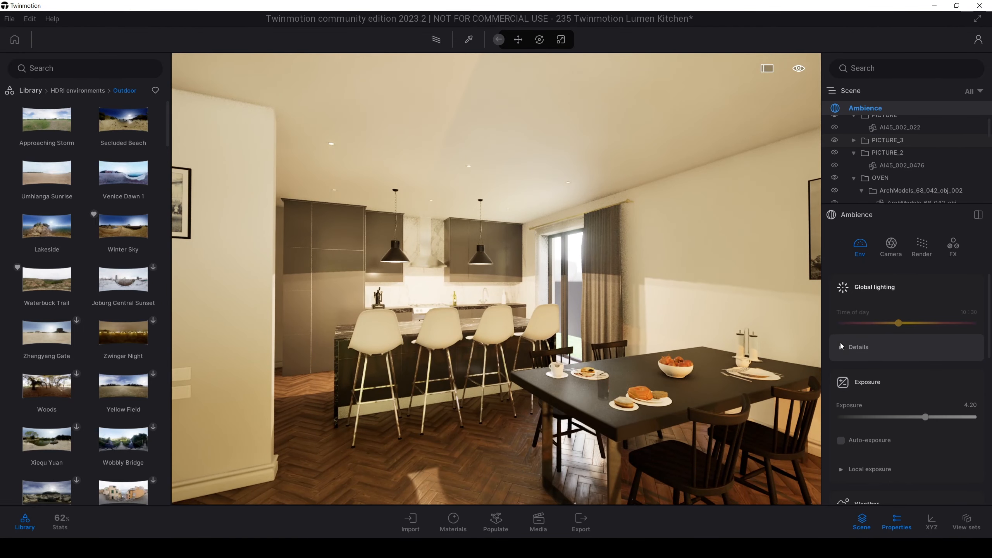
left_click(843, 346)
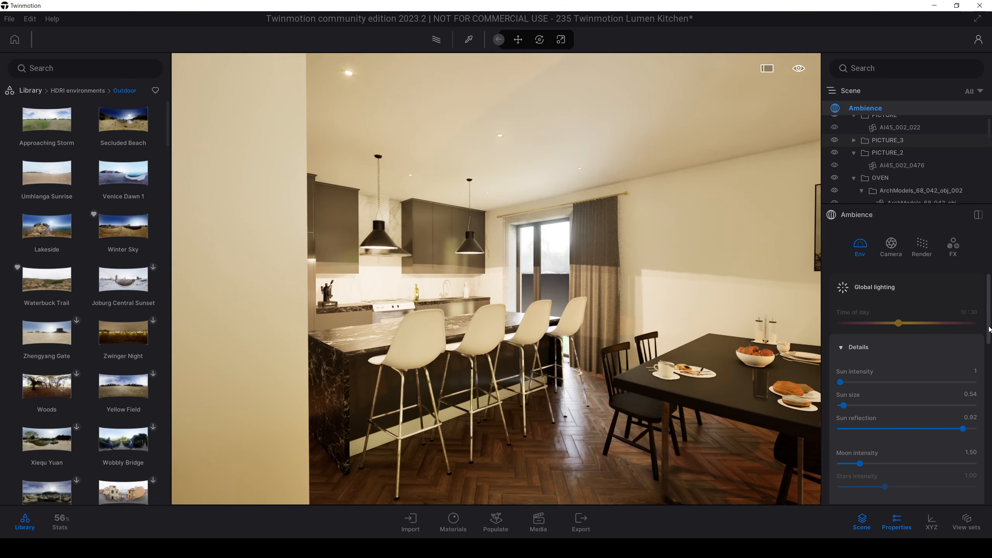
scroll(986, 349, "down", 3)
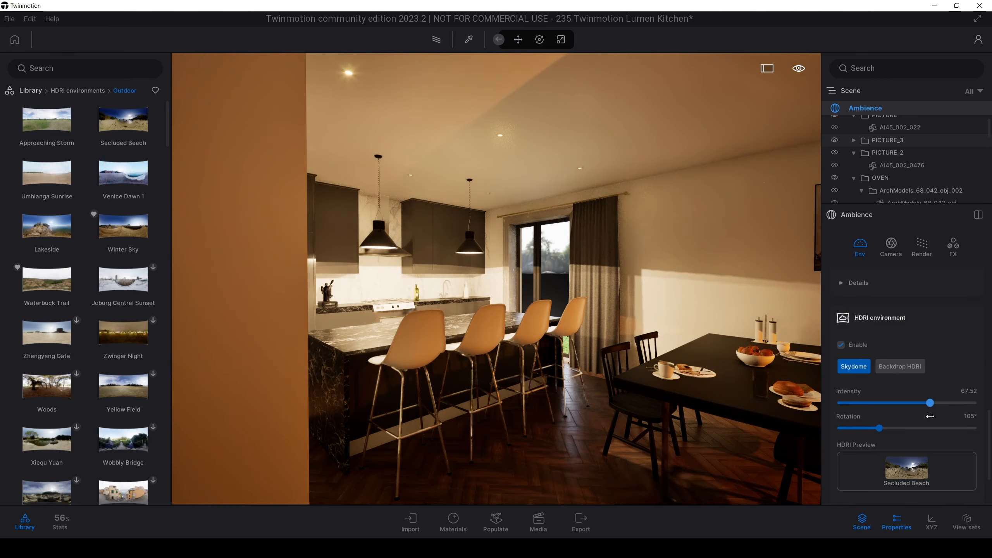
Step: Filter the scene list to lights and select all three omnidirectional lights together
key("s")
right_click_drag(622, 353, 530, 282)
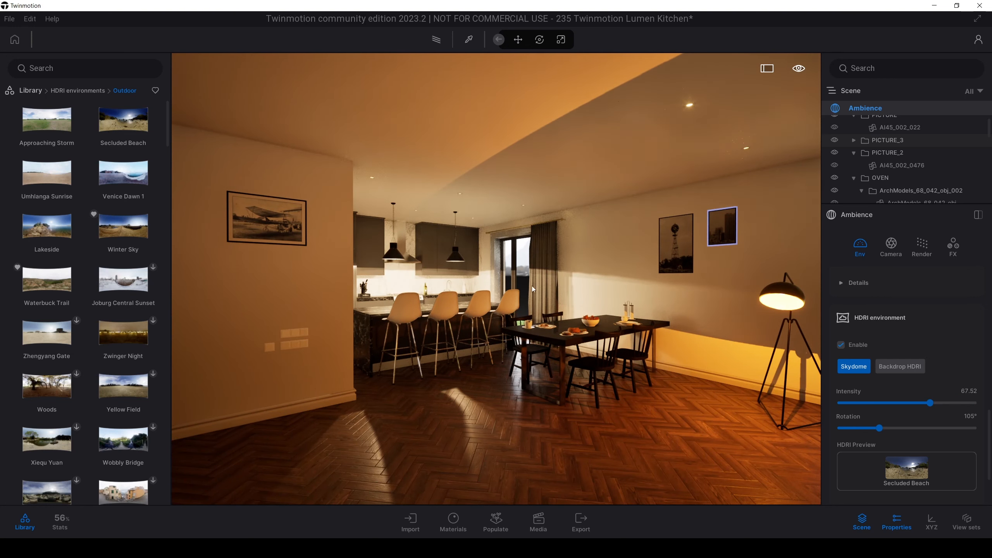
key("w")
right_click_drag(533, 285, 538, 288)
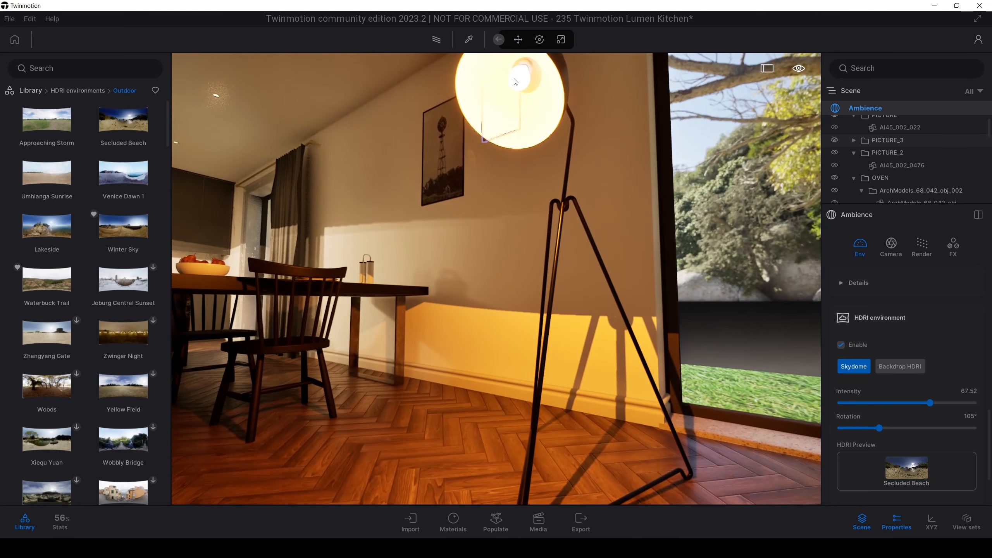
left_click(520, 82)
scroll(532, 97, "up", 5)
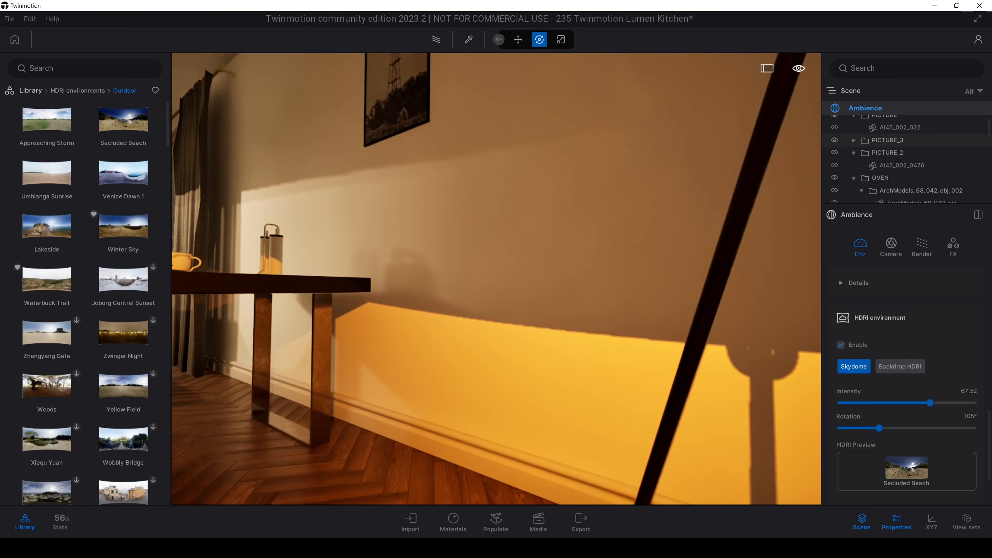
scroll(773, 350, "down", 4)
left_click(977, 92)
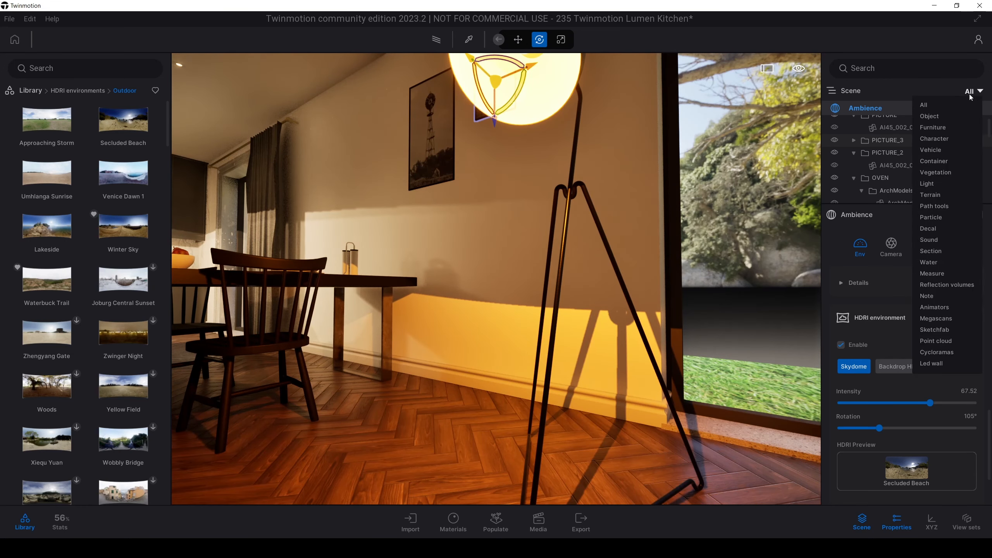
left_click(928, 184)
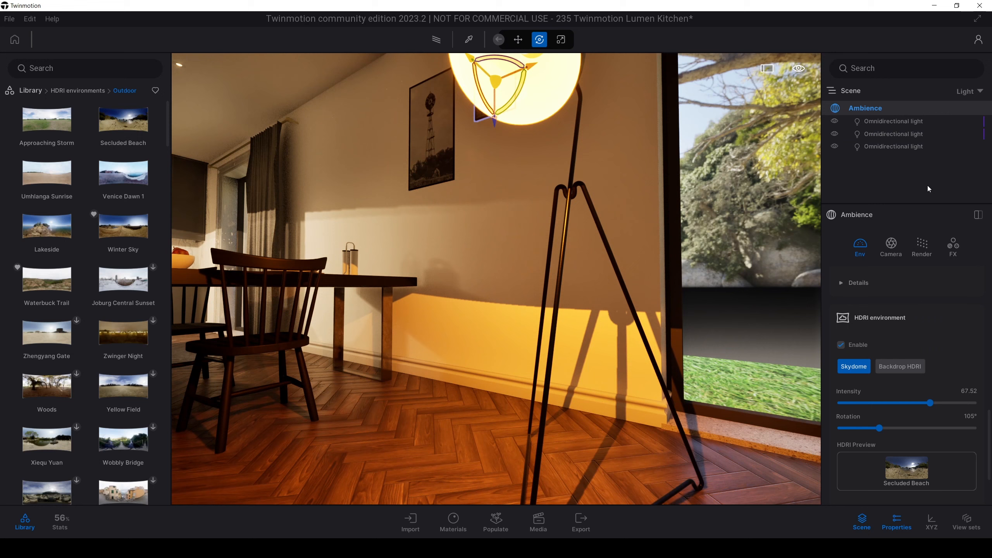
double_click(879, 151)
left_click(901, 123, "shift")
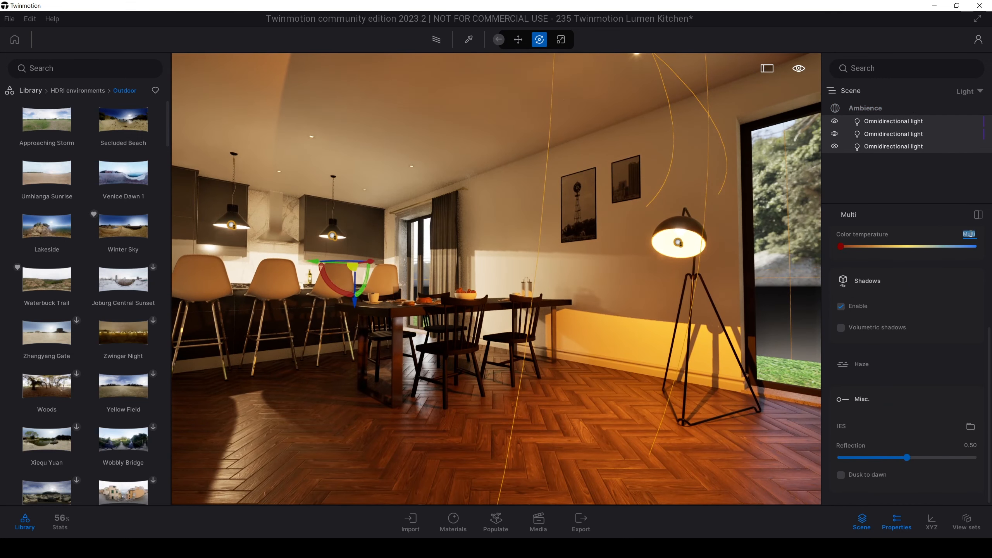
Step: Try a colour temperature of 1000K on the three selected omnidirectional lights, and undo it
type("1000")
key("Return")
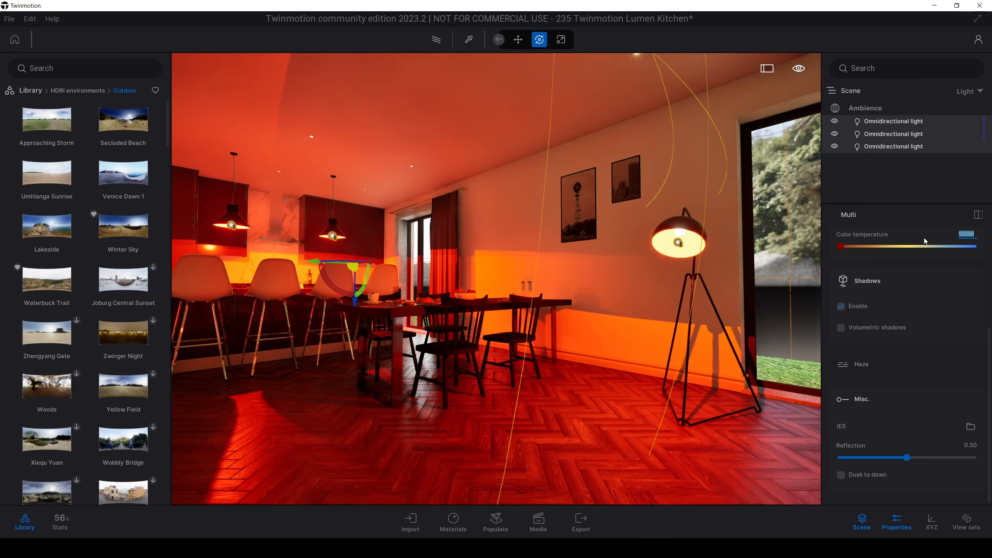
right_click_drag(742, 250, 760, 250)
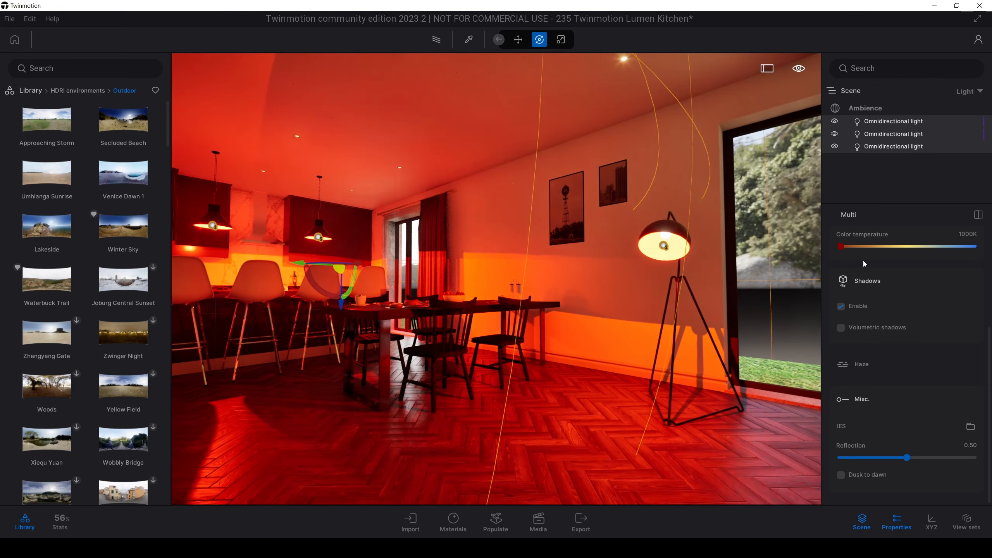
key("ctrl+z")
Step: Set the intensity of the three selected omnidirectional lights to 100
scroll(921, 399, "up", 4)
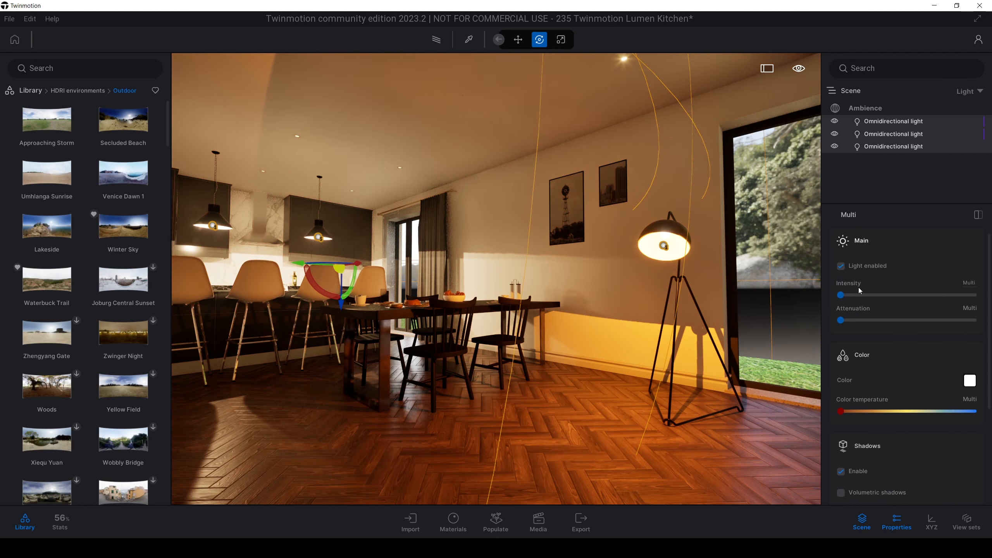
left_click(968, 283)
type("1")
type("00")
key("Return")
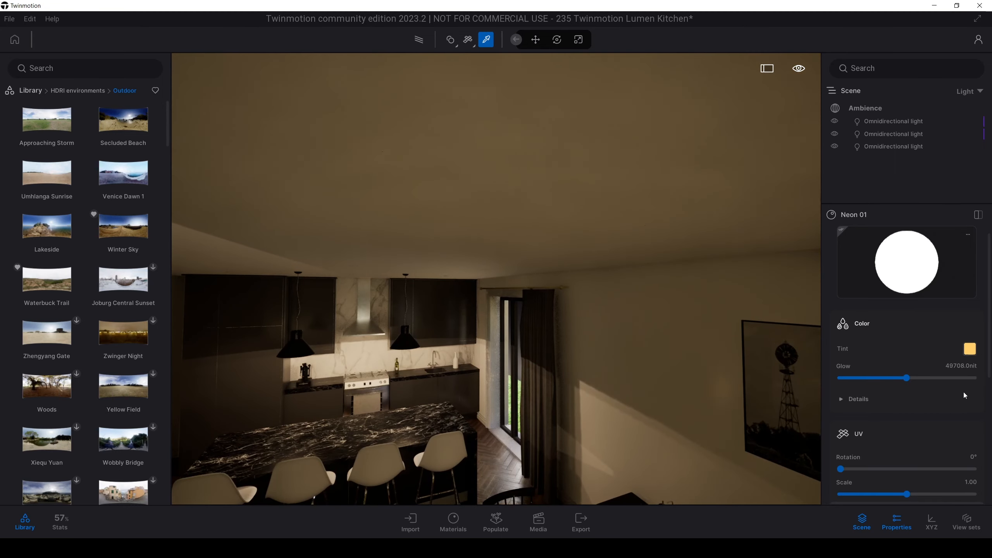
Step: Set the glow of the Neon 01 material to 100 nit
left_click(964, 366)
type("100")
key("Return")
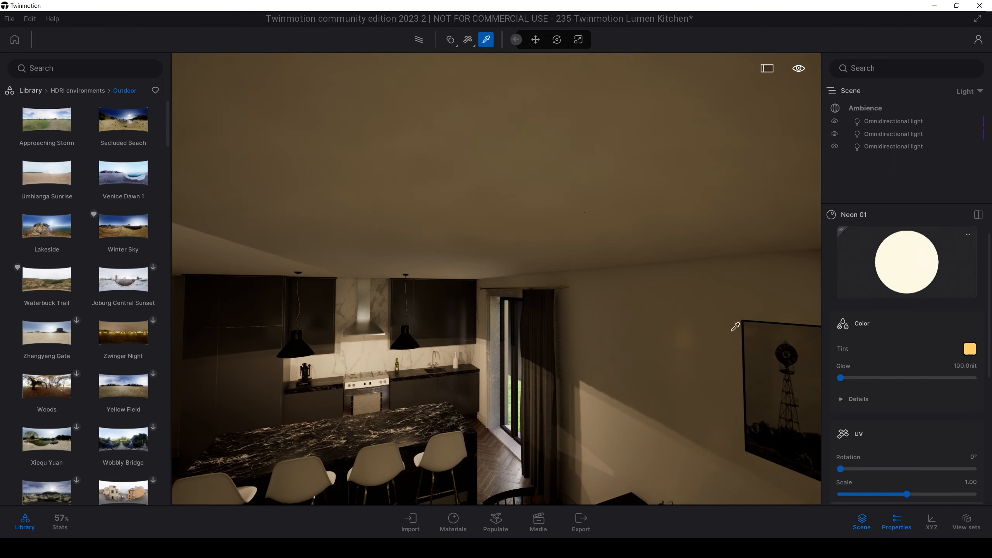
Step: Adjust the tint colour of the Neon 01 material and check the lighting around the kitchen island
key("s")
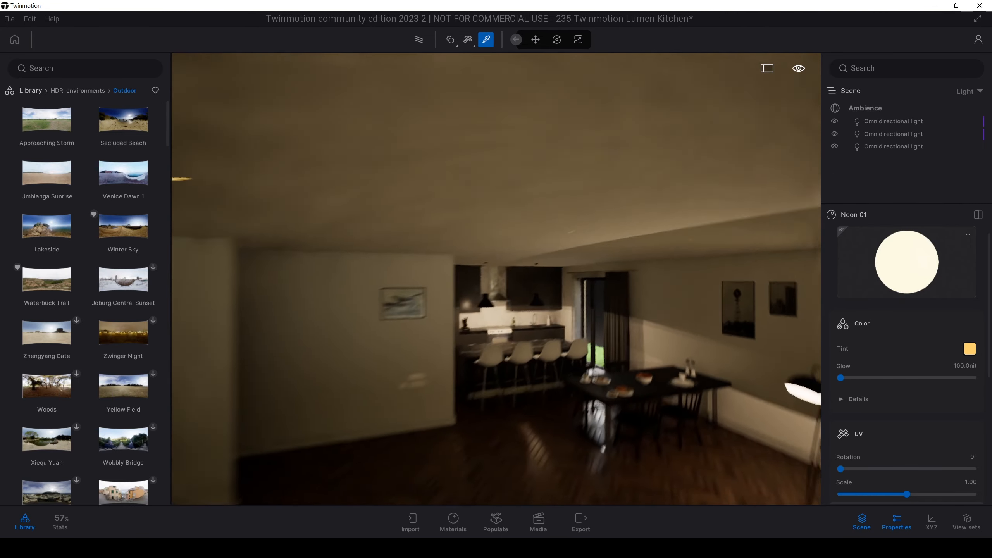
right_click_drag(734, 367, 757, 328)
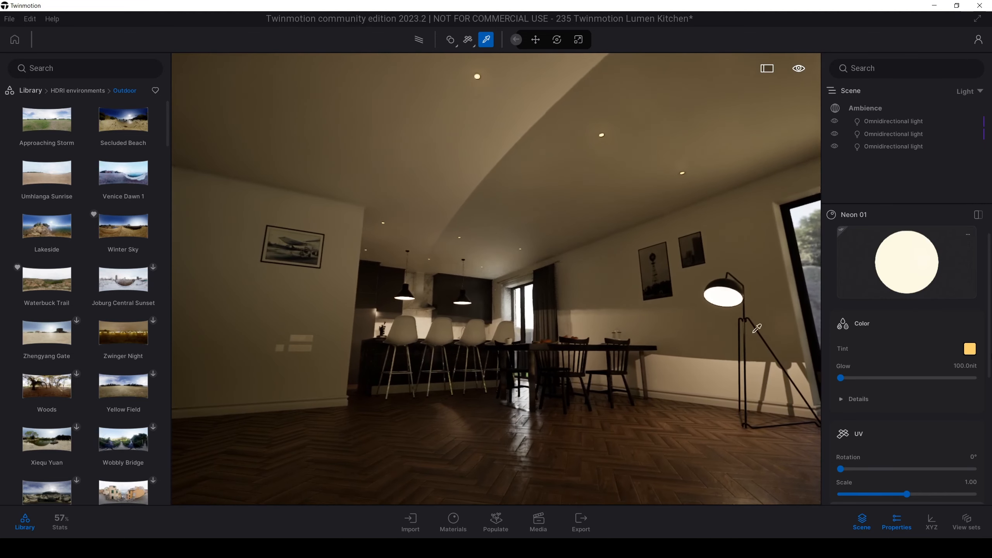
left_click(972, 352)
left_click_drag(422, 273, 418, 271)
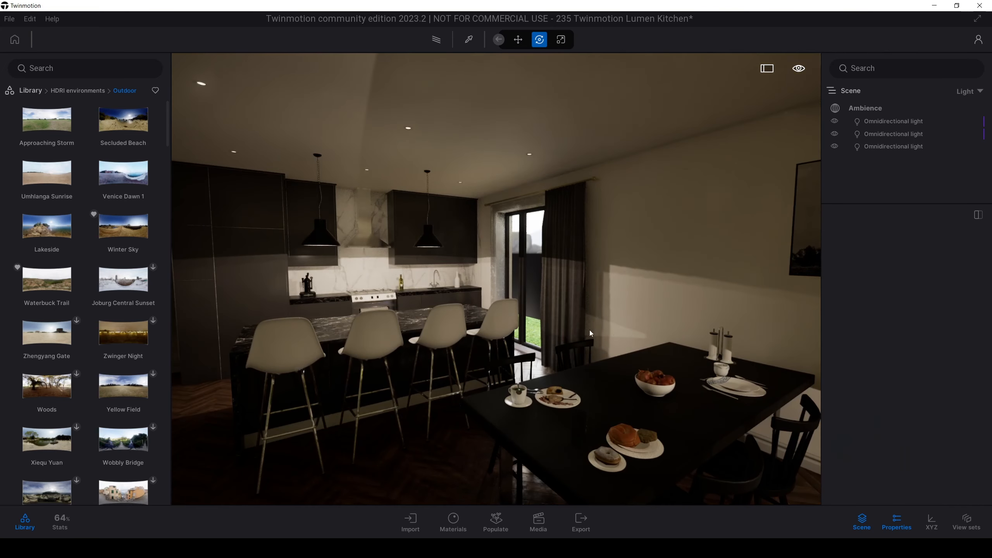
scroll(289, 278, "up", 3)
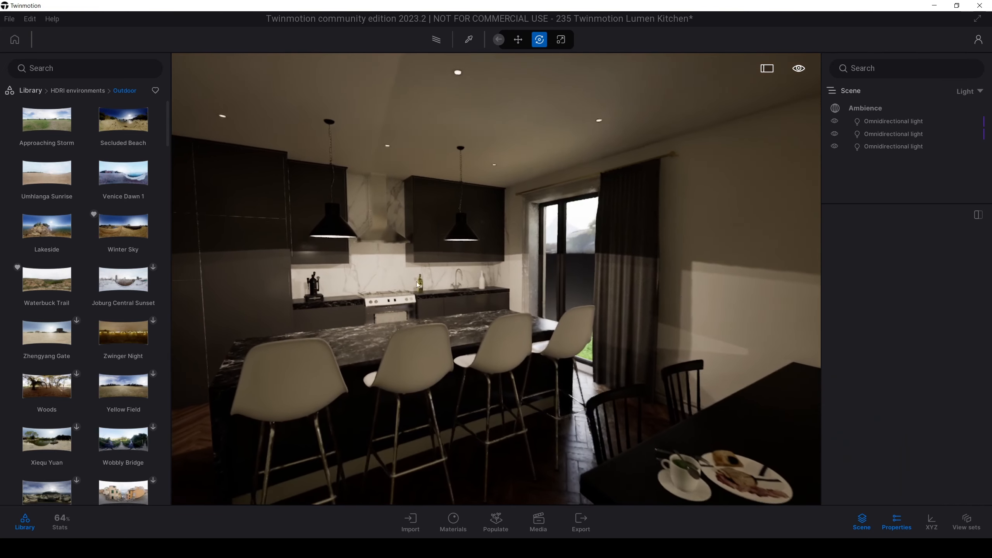
Step: Apply the Lakeside HDRI from the outdoor HDRI environments to the kitchen scene as its skydome
left_click(31, 91)
left_click(52, 248)
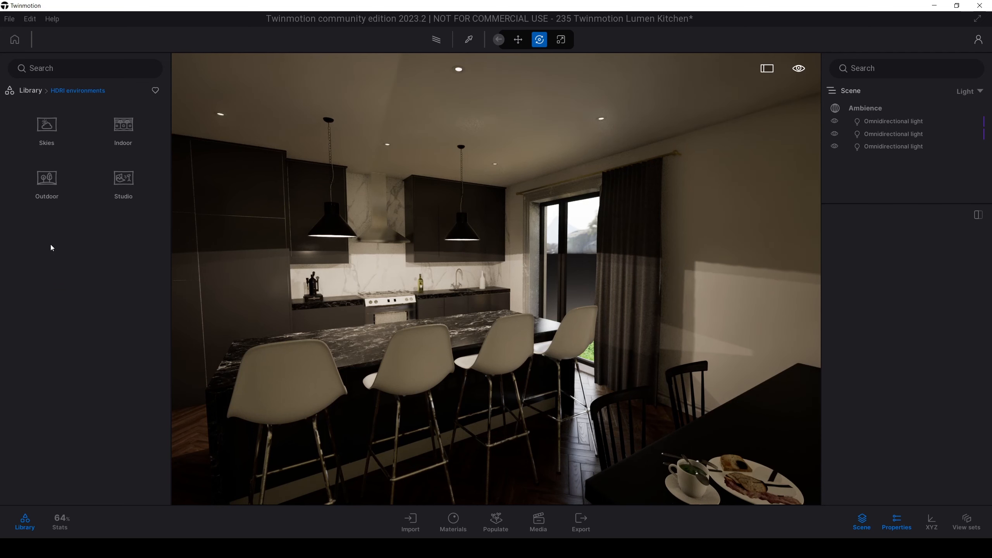
left_click(47, 184)
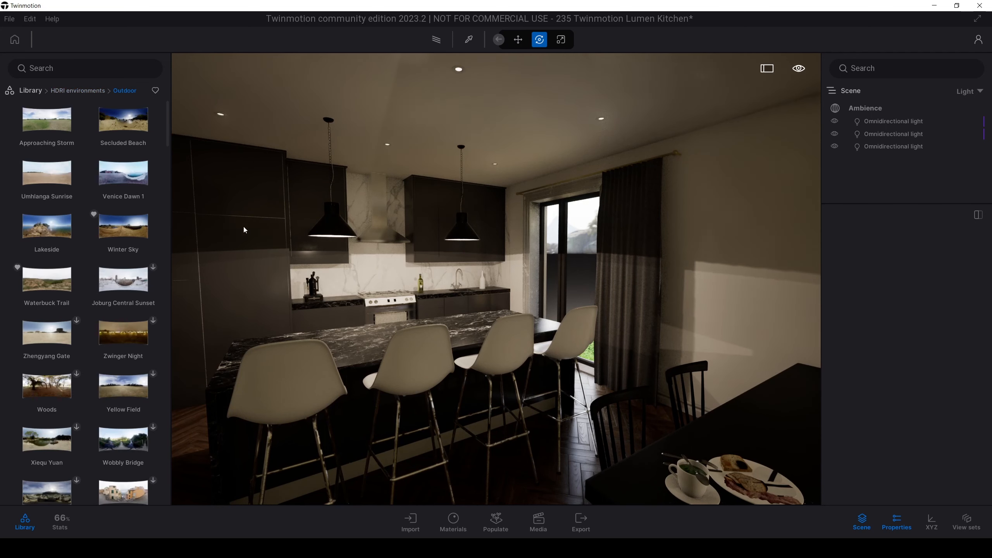
right_click_drag(306, 250, 371, 253)
key("w")
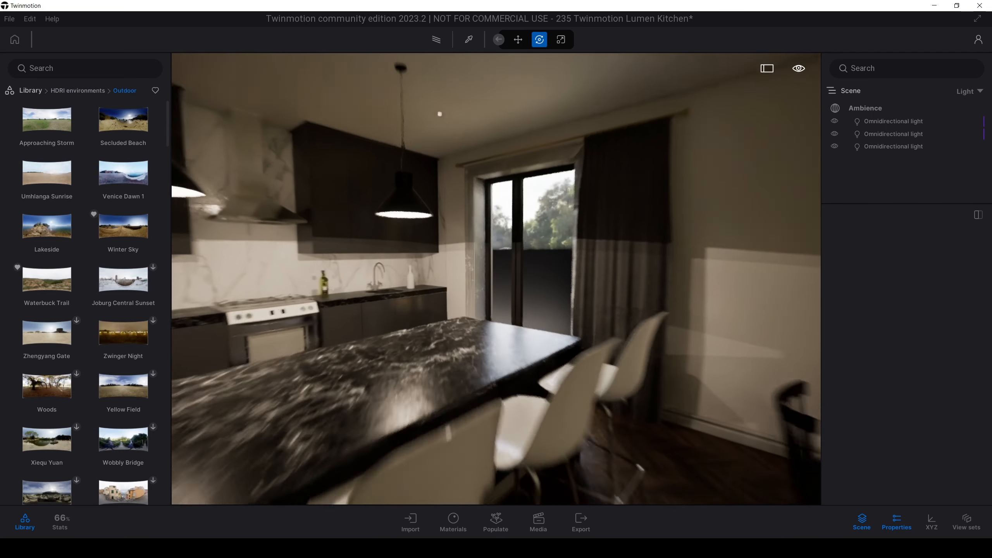
mouse_move(132, 233)
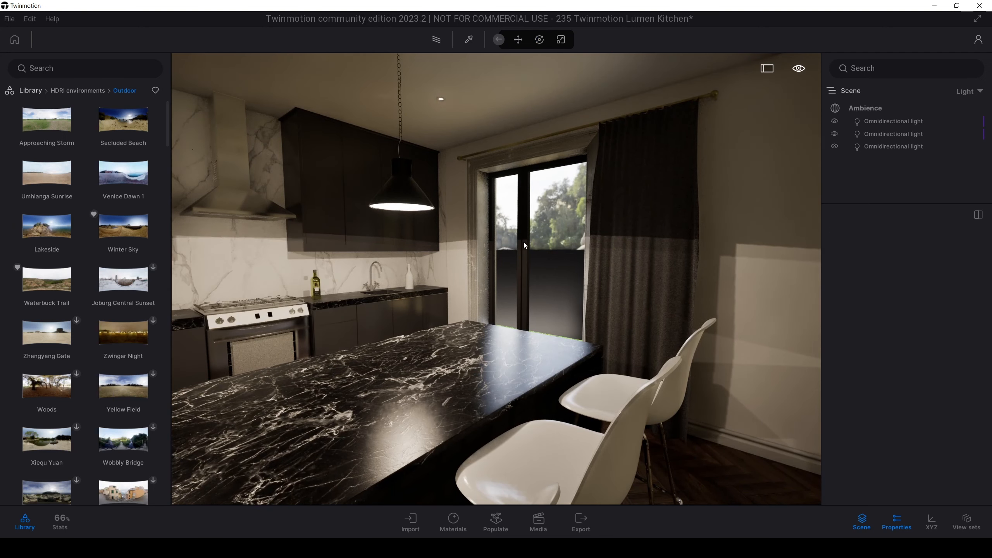
left_click_drag(563, 240, 565, 241)
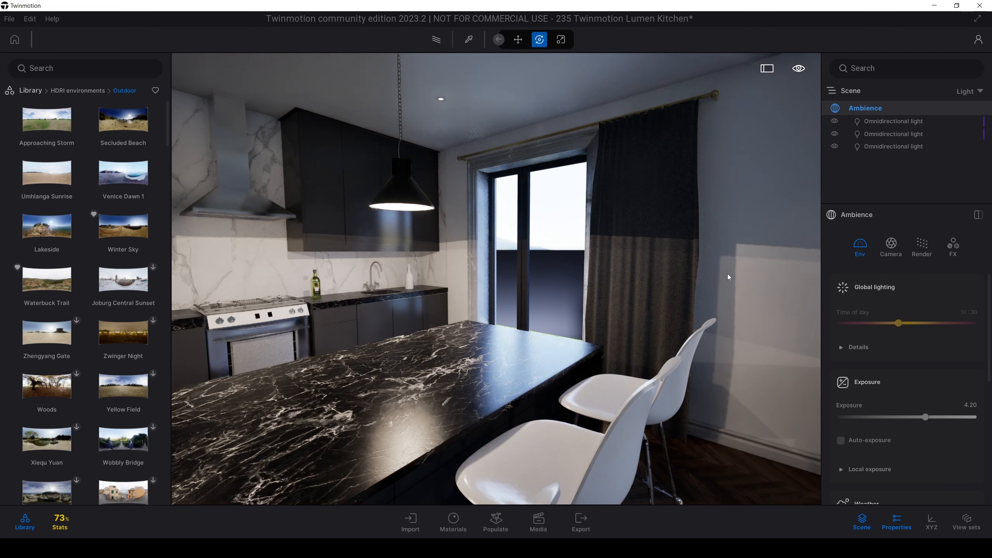
Step: Adjust the rotation of the Lakeside skydome in the HDRI environment settings of the ambience
scroll(892, 448, "down", 6)
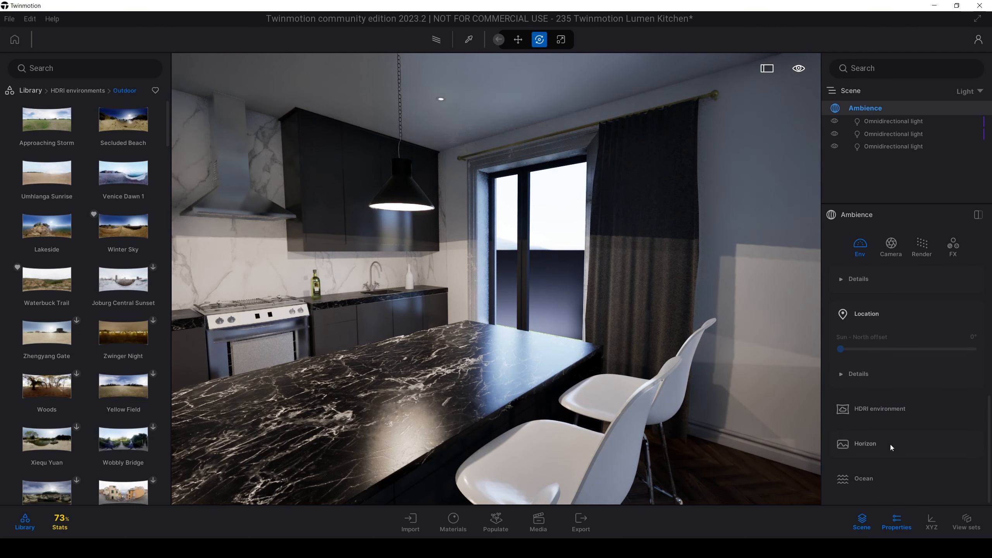
left_click(892, 411)
scroll(877, 409, "down", 3)
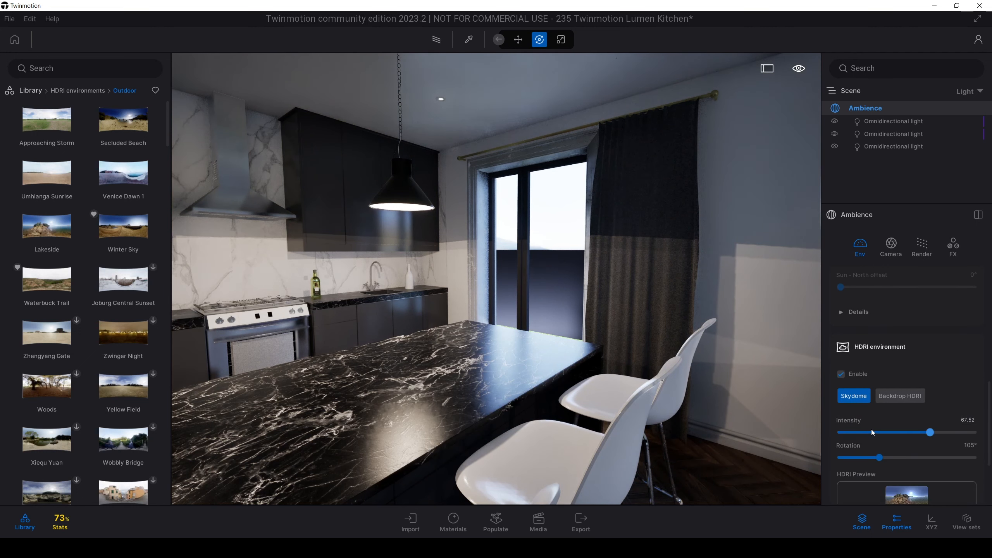
left_click_drag(880, 395, 889, 371)
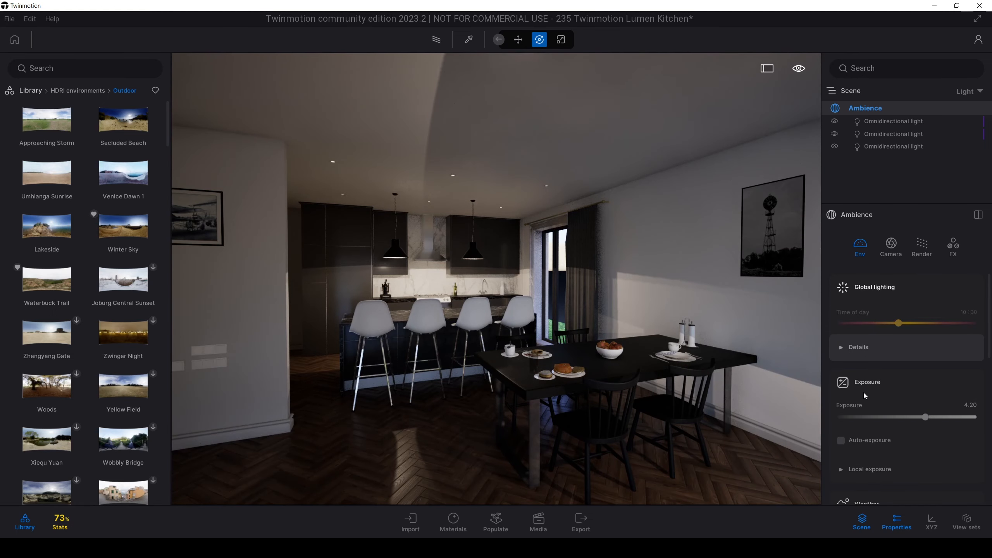
Step: Set the ambient level of the global lighting to 2.00 and its white balance to about 5824K
scroll(861, 375, "down", 2)
scroll(847, 396, "up", 1)
left_click(839, 349)
scroll(842, 360, "down", 2)
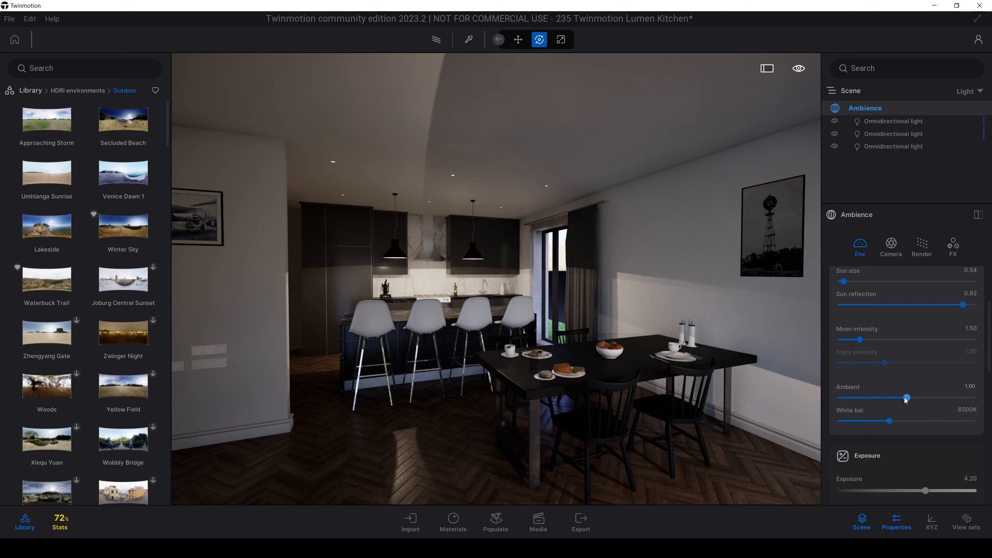
left_click_drag(906, 398, 974, 398)
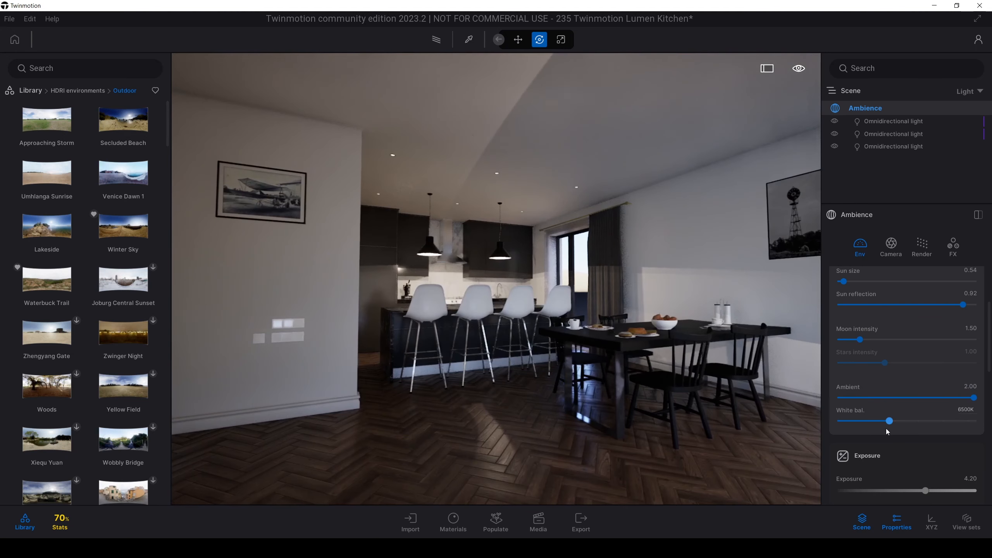
left_click_drag(880, 420, 883, 420)
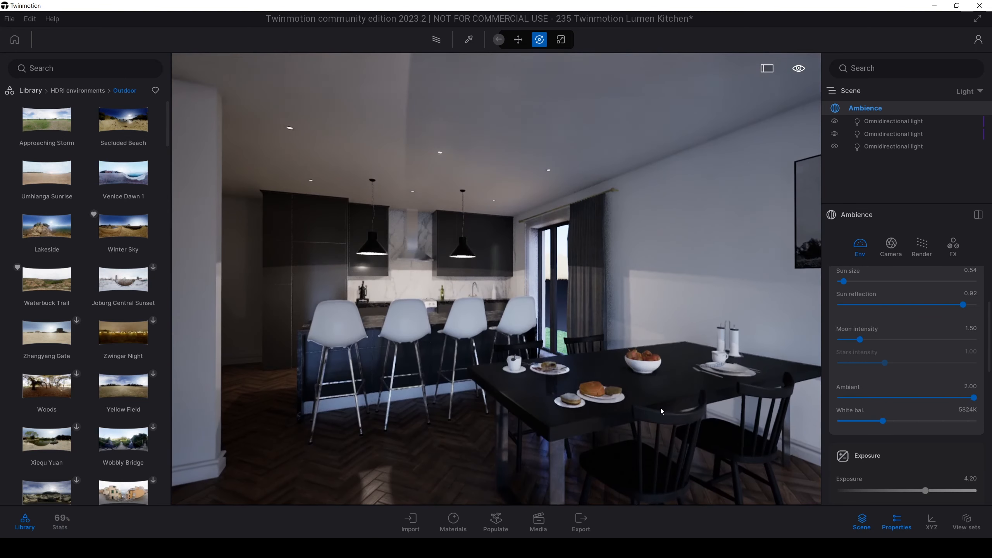
Step: Raise the shadow boost and the highlight reduction of the local exposure to 1.00
scroll(873, 423, "down", 5)
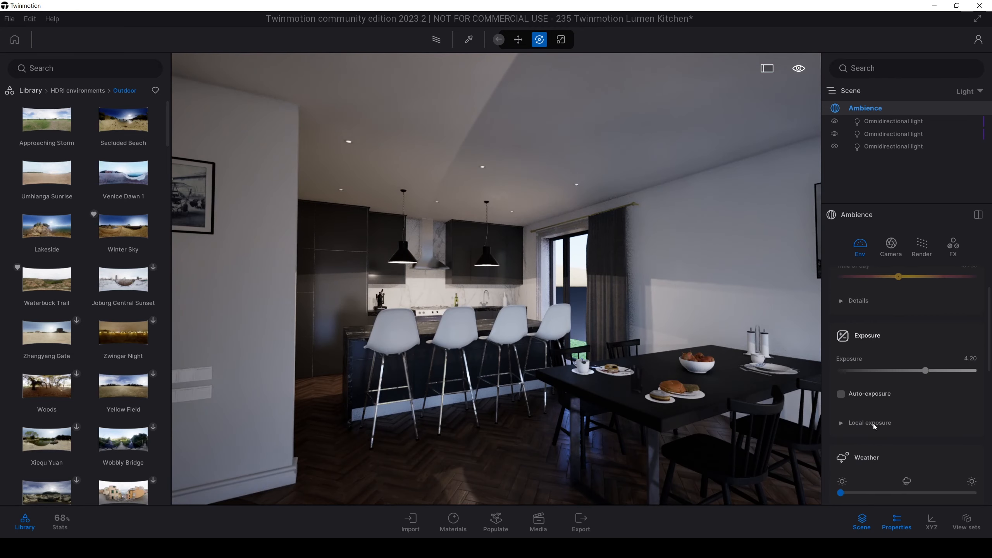
left_click(841, 377)
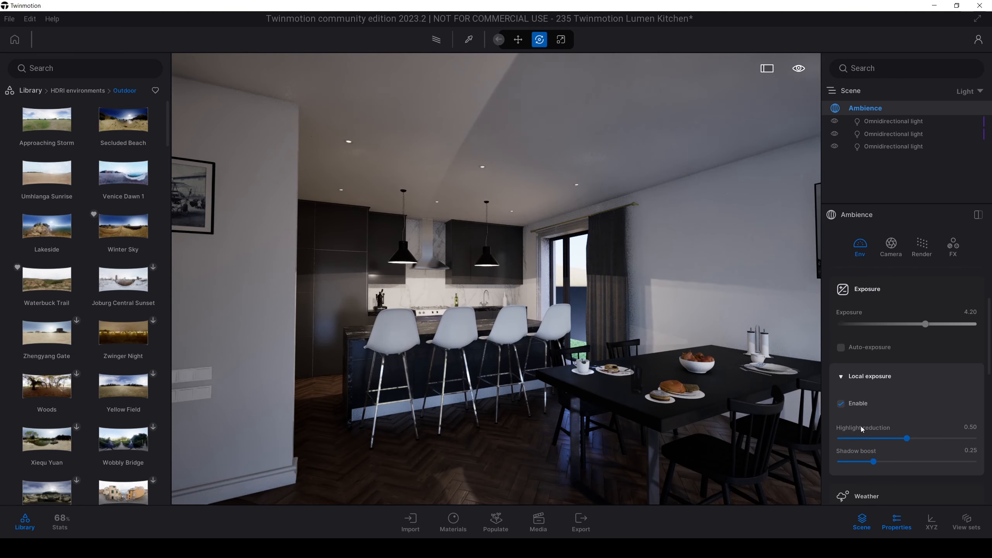
left_click_drag(893, 459, 989, 463)
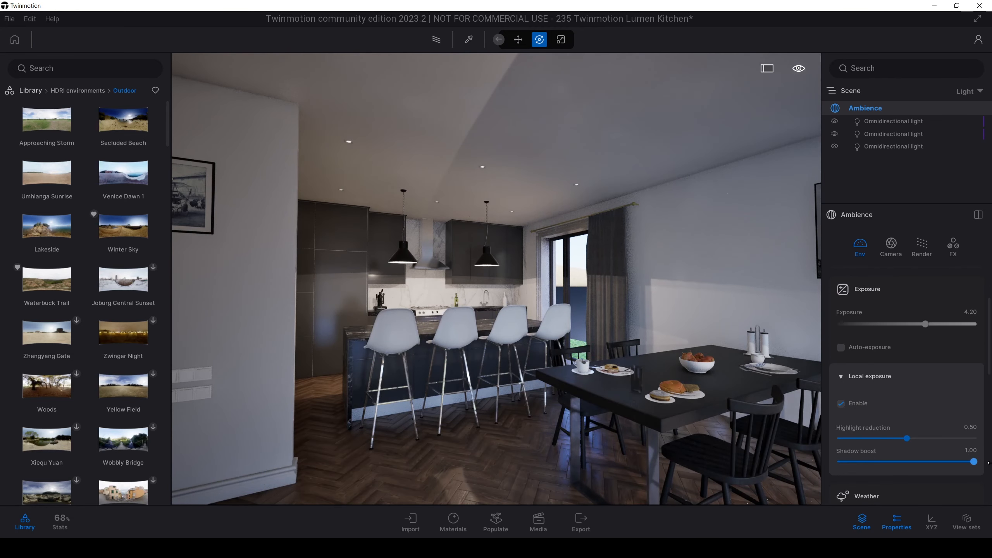
left_click_drag(901, 443, 990, 440)
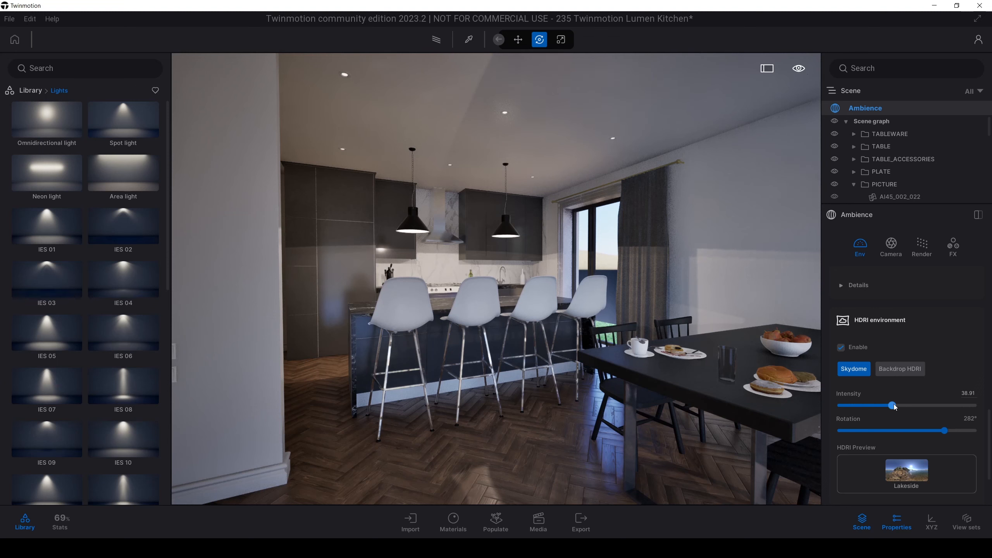
Step: Set the skydome's intensity to 100 and its rotation to 295°, and replace the HDRI with Approaching Storm
left_click_drag(892, 405, 989, 413)
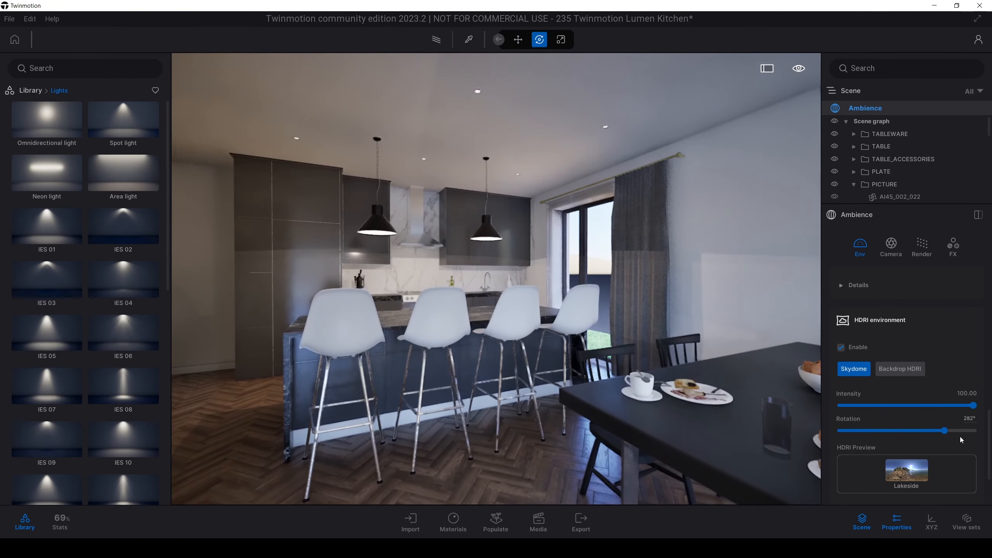
mouse_move(944, 431)
left_mouse_down()
mouse_move(929, 430)
mouse_move(949, 430)
left_mouse_up()
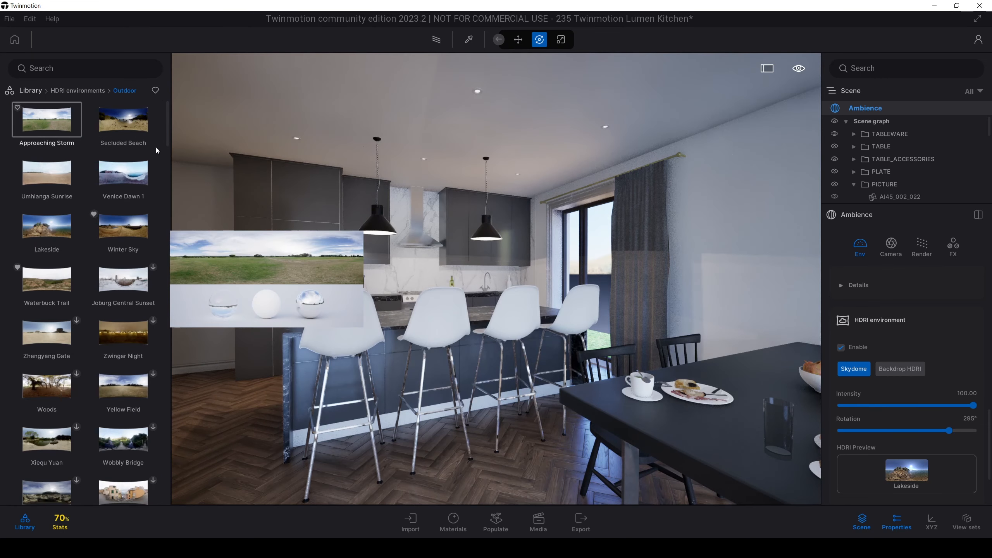
left_click_drag(363, 332, 910, 469)
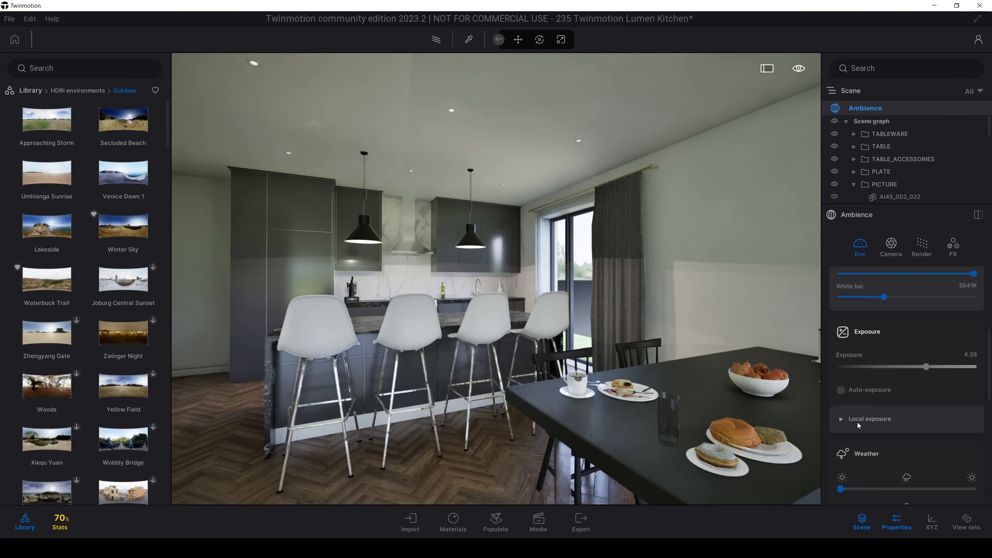
Step: Try a local exposure highlight reduction of 2, settle on 1.5, and check the kitchen from closer up
left_click(837, 422)
scroll(850, 421, "down", 1)
scroll(850, 420, "down", 1)
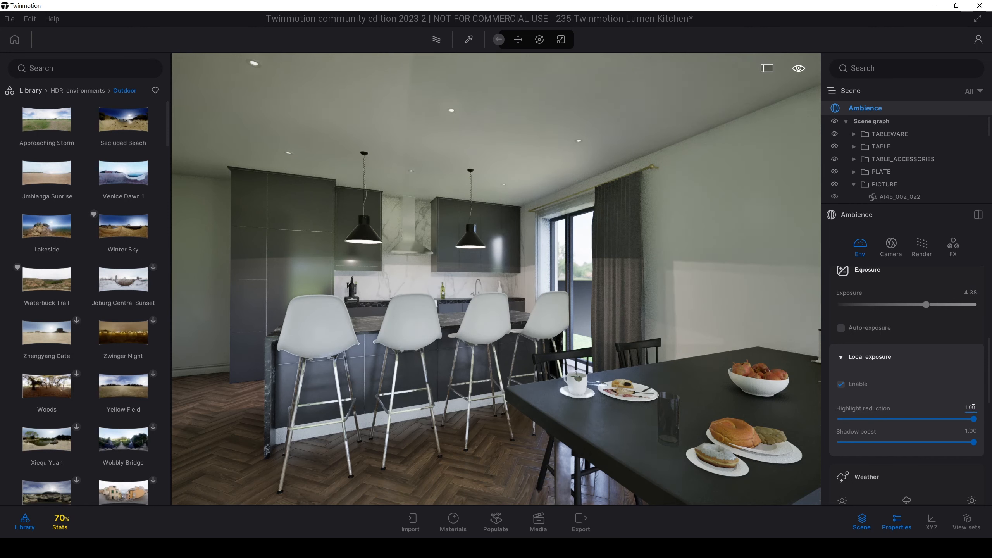
left_click(973, 407)
type("2")
key("Return")
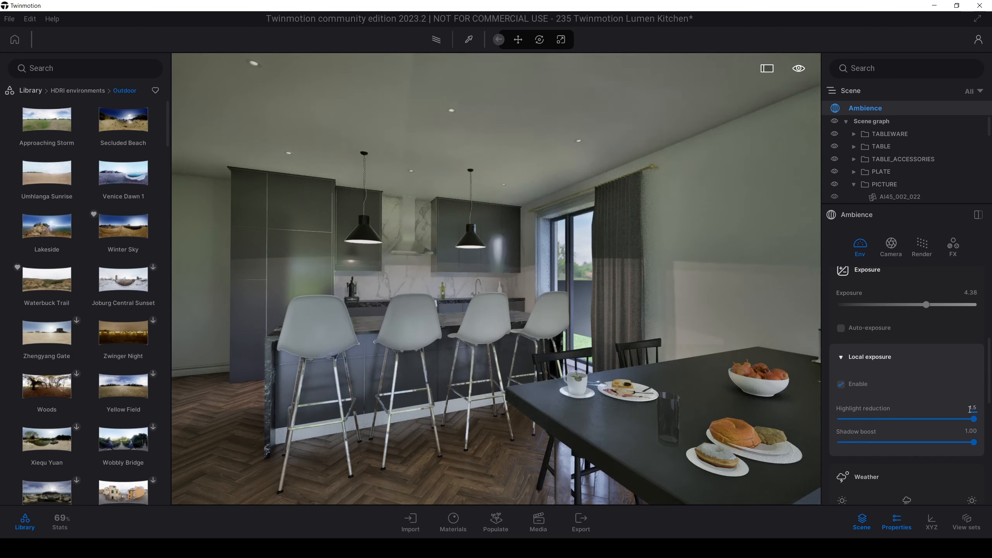
type("1.5")
key("Return")
key("w")
mouse_move(565, 245)
right_mouse_down()
mouse_move(541, 244)
mouse_move(580, 247)
mouse_move(562, 245)
right_mouse_up()
key("w")
key("s")
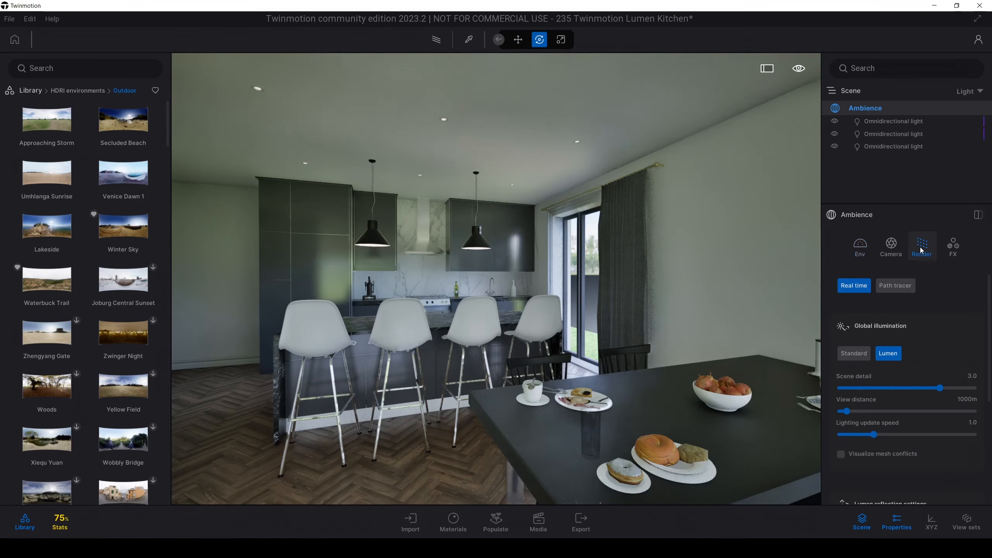
Step: Set the Lumen global illumination scene detail to 4.0 and the Lumen reflection quality to 2.0
scroll(957, 332, "down", 2)
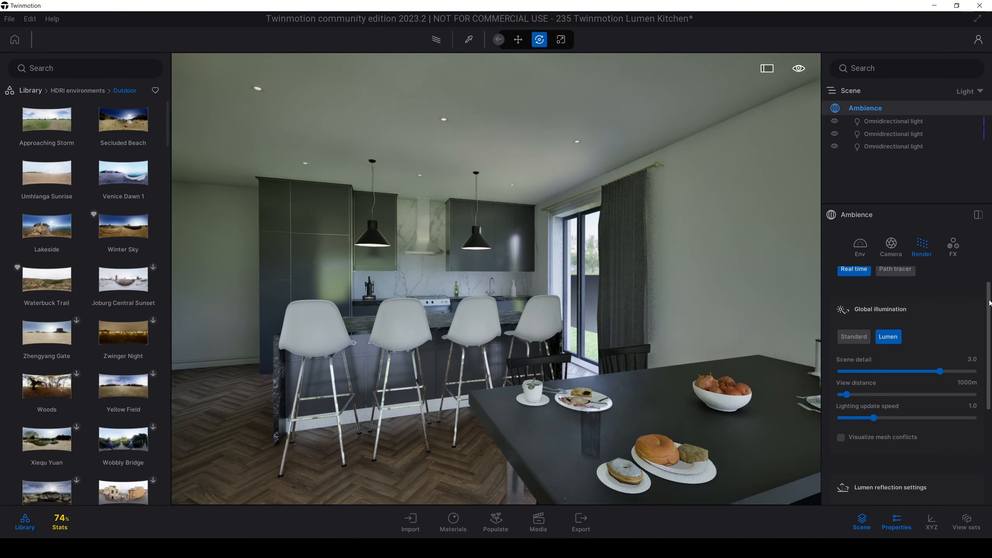
left_click_drag(941, 359, 989, 363)
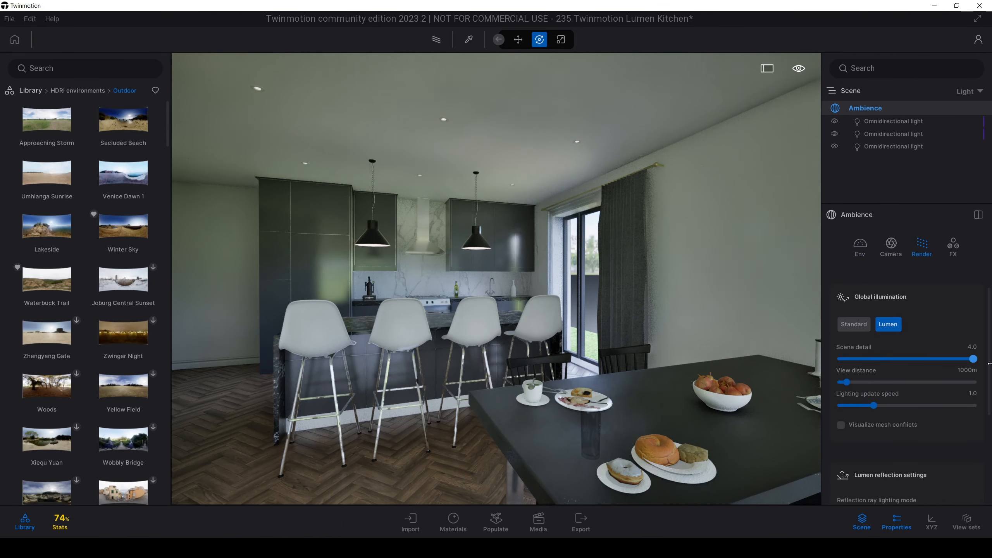
left_click(975, 347)
scroll(966, 397, "down", 10)
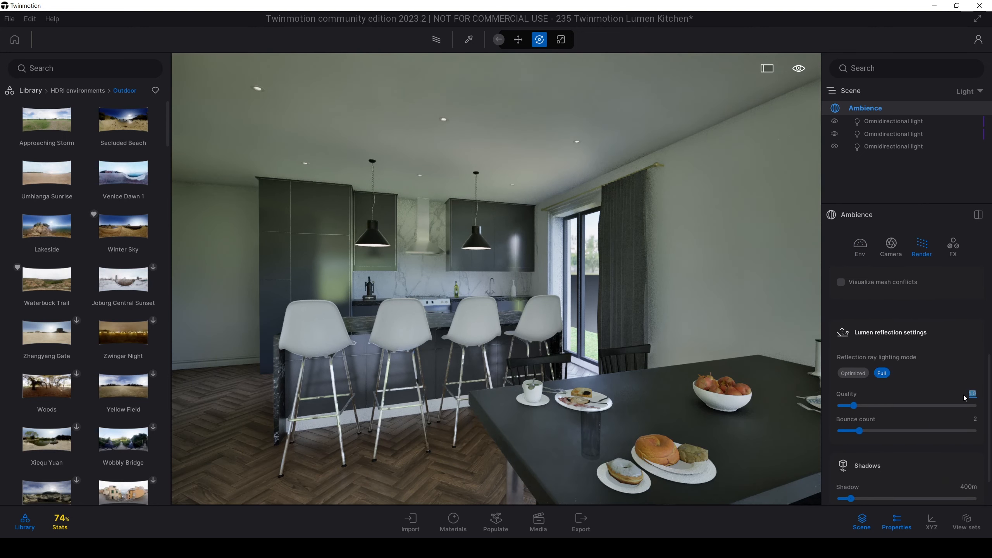
type("2")
key("Return")
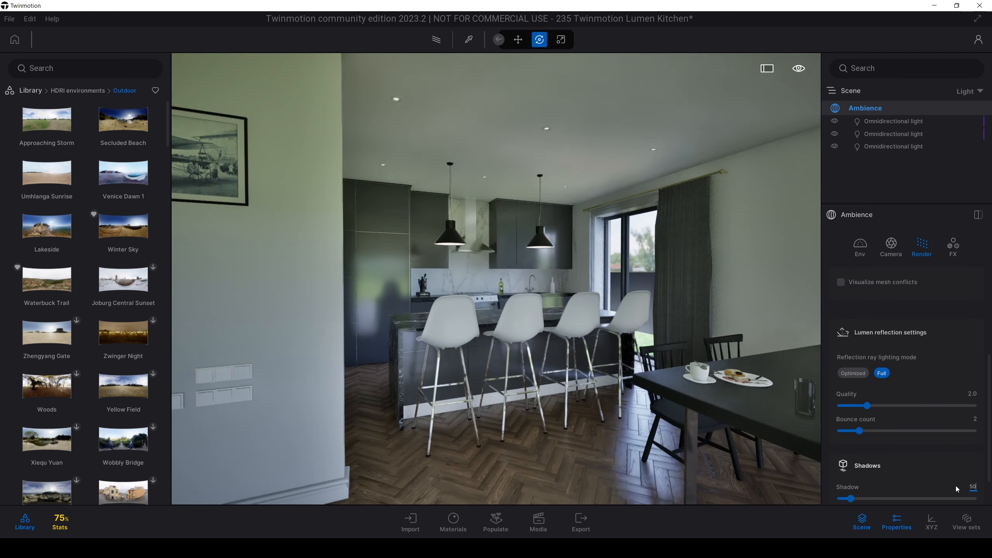
middle_click_drag(699, 325, 660, 350)
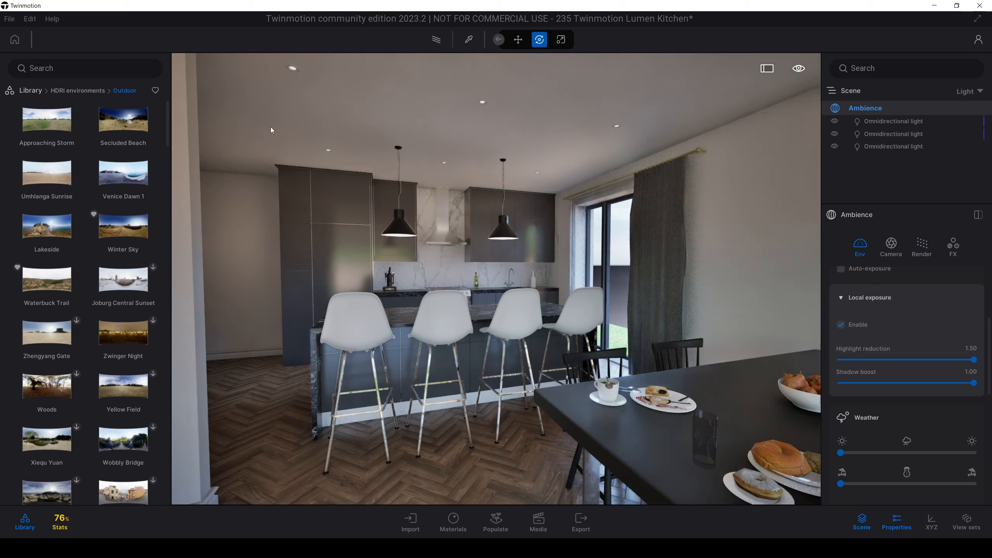
Step: Compare the outdoor HDRI previews and apply Venice Dawn 1 to the scene
mouse_move(61, 192)
mouse_move(139, 224)
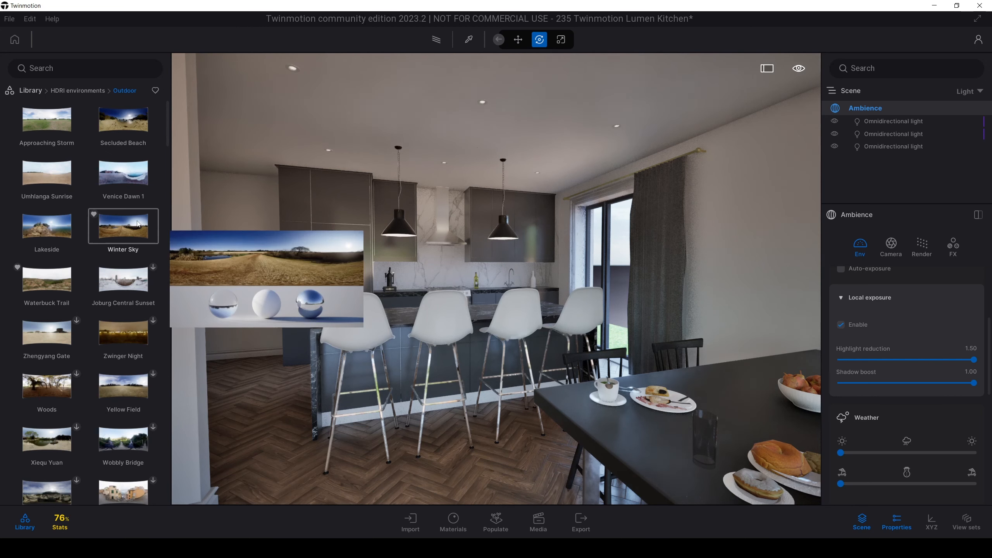
mouse_move(118, 181)
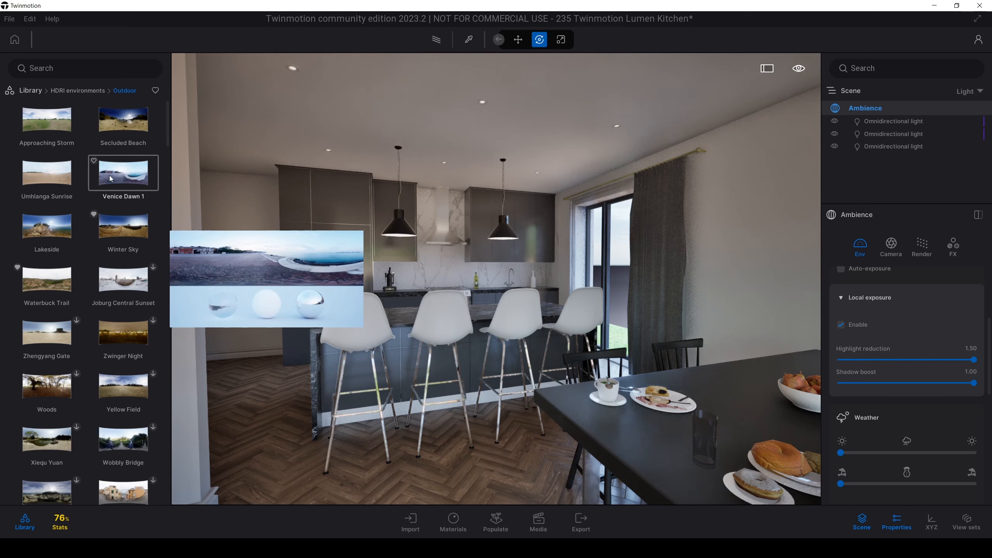
left_click_drag(111, 179, 512, 266)
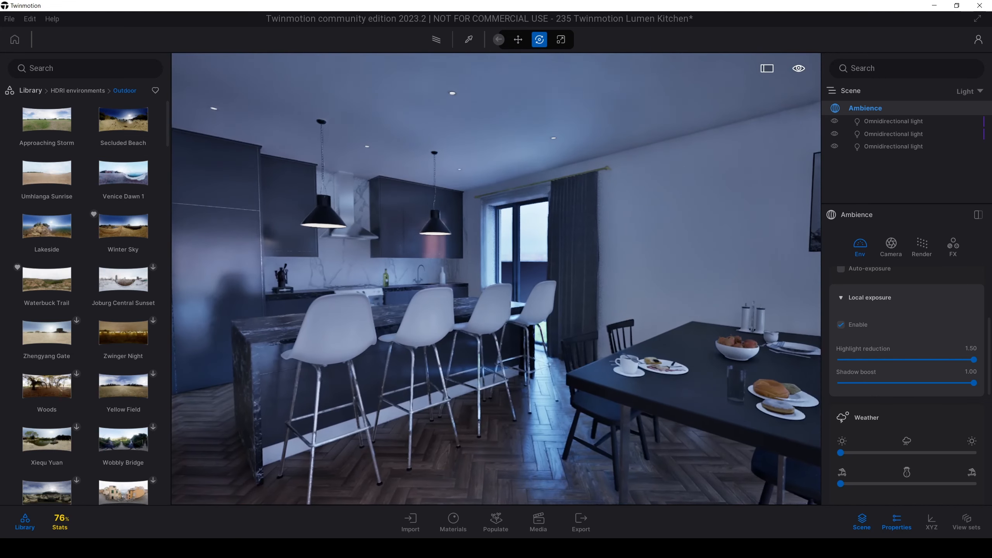
Step: Replace the skydome with the Versveldpas outdoor HDRI and set its rotation to 51°
mouse_move(83, 199)
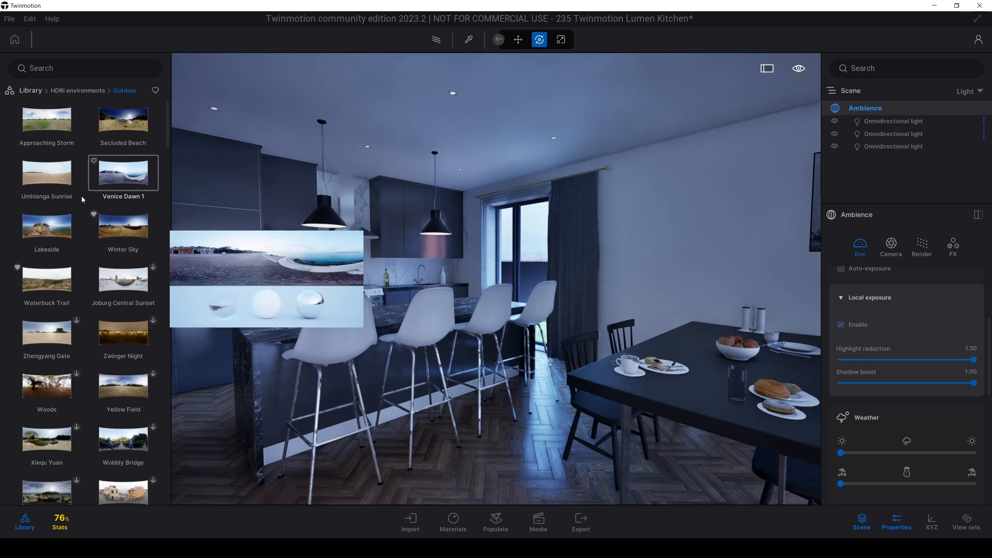
scroll(84, 201, "down", 5)
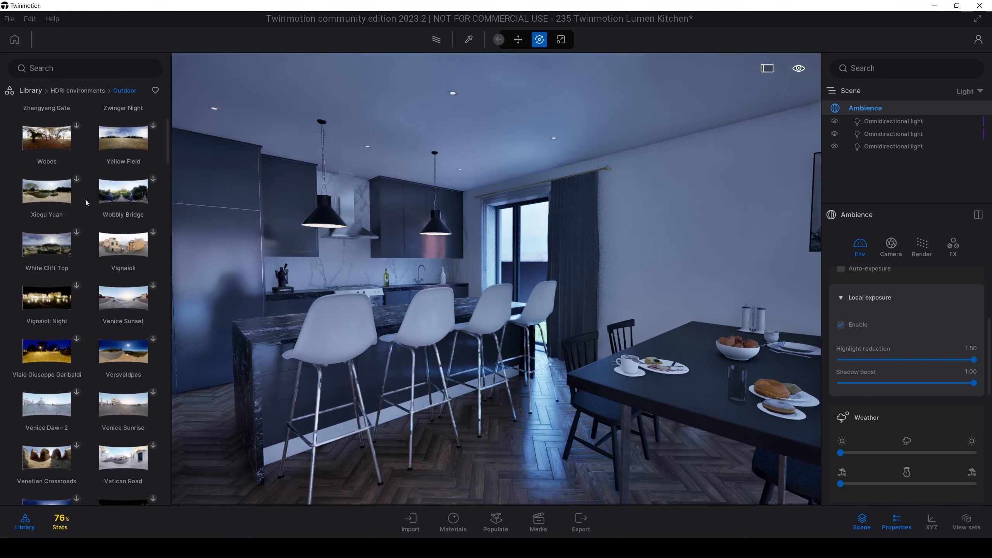
mouse_move(133, 344)
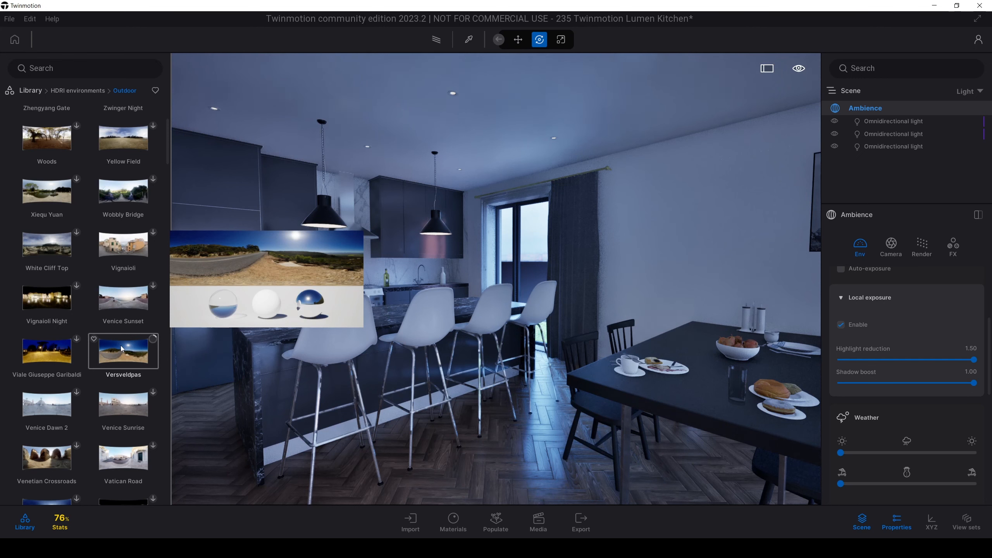
left_click_drag(122, 350, 477, 350)
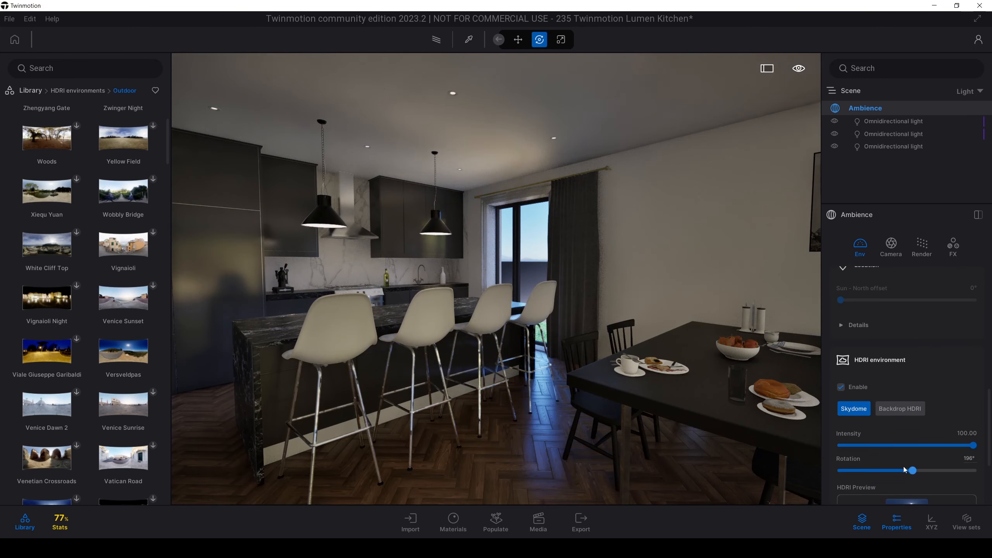
left_click_drag(912, 470, 859, 470)
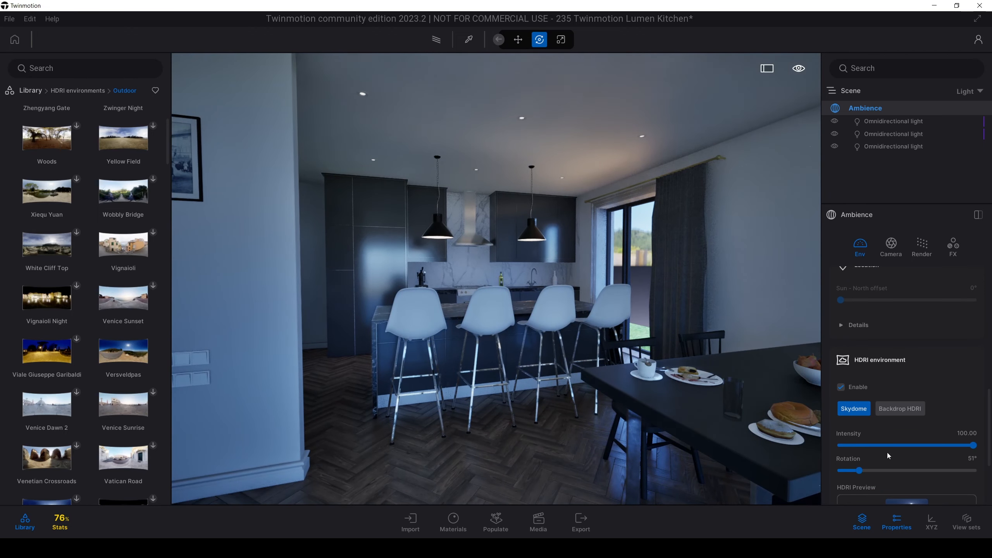
scroll(887, 453, "down", 10)
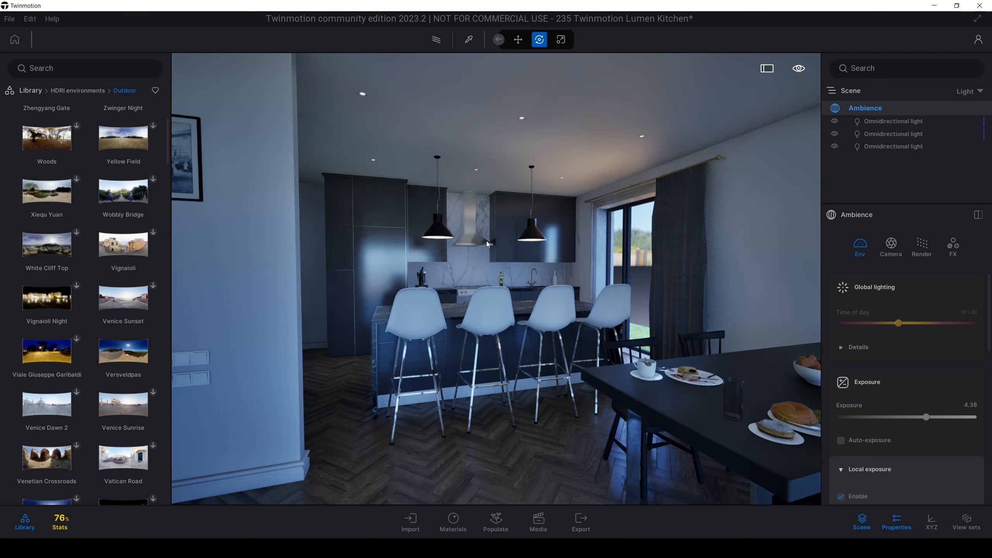
Step: Check the kitchen from closer up and switch the scene's HDRI environment from a skydome to Backdrop HDRI
key("w")
right_click_drag(650, 315, 625, 282)
key("s")
key("w")
key("s")
left_click(891, 247)
left_click(861, 247)
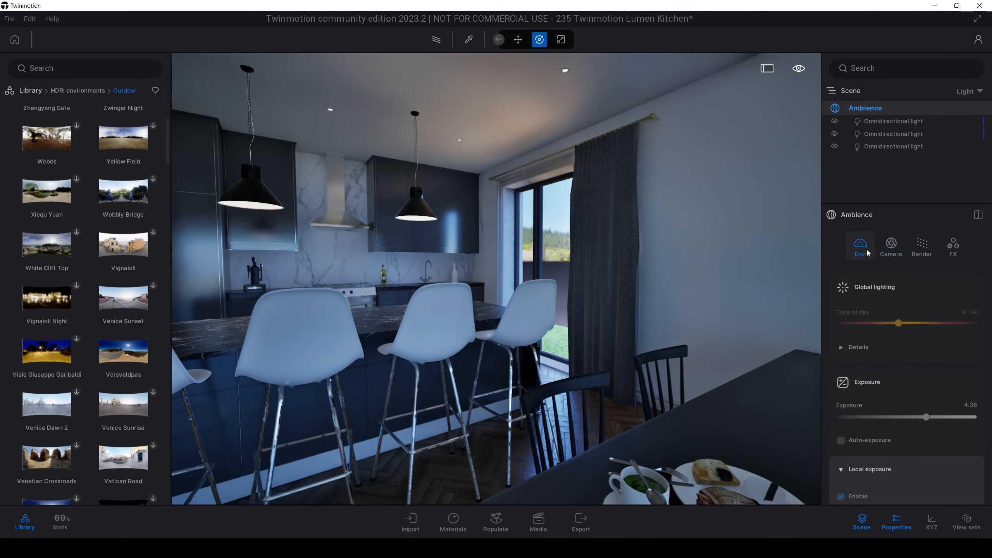
scroll(990, 331, "down", 5)
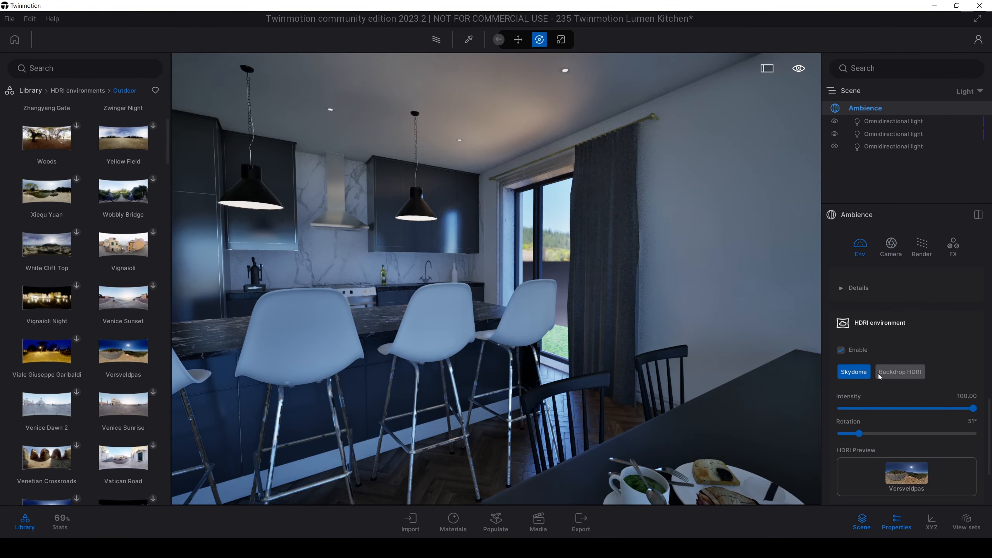
left_click(882, 374)
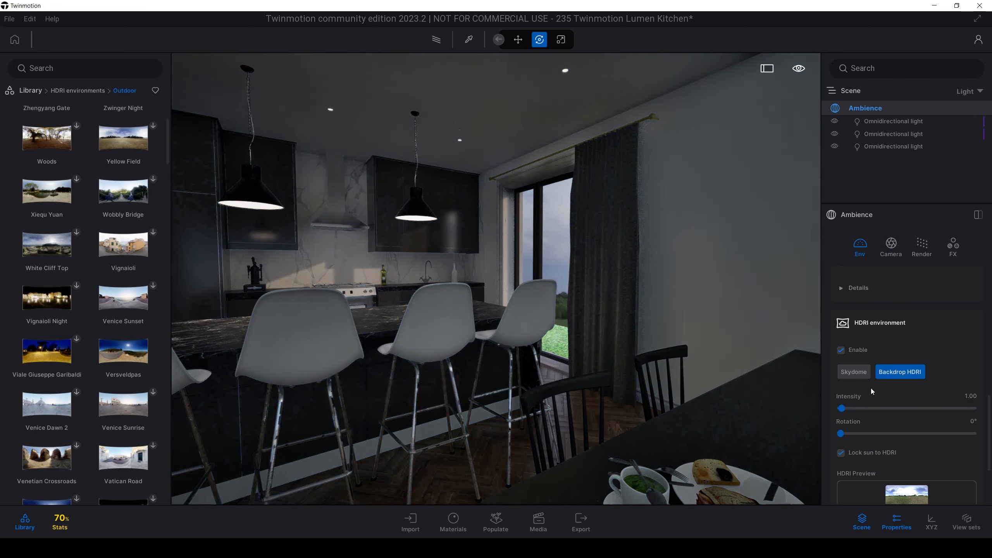
Step: Reposition the HDRI backdrop relative to the camera and set its size to about 192.3 m
scroll(990, 402, "down", 3)
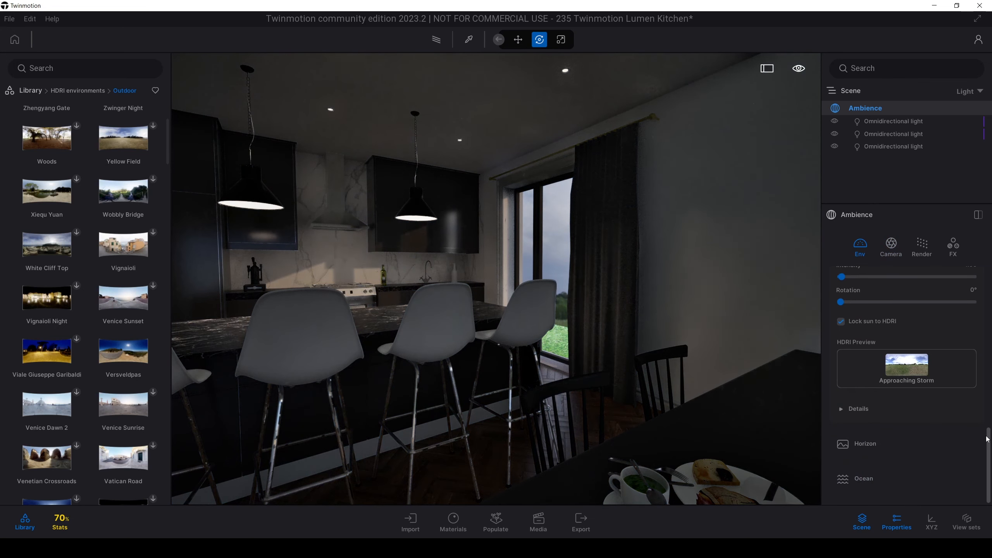
left_click(847, 409)
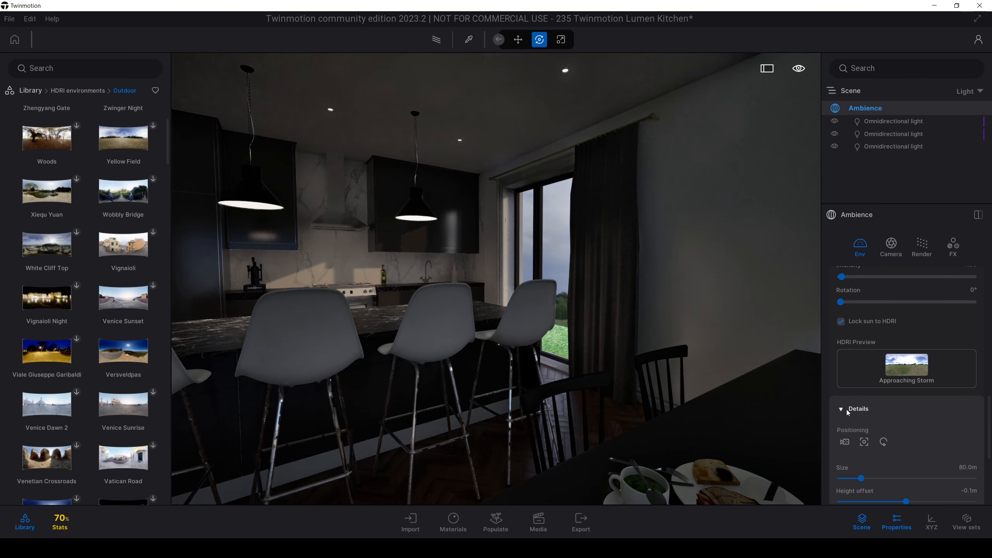
left_click(846, 443)
key("s")
right_click_drag(781, 313, 759, 313)
key("w")
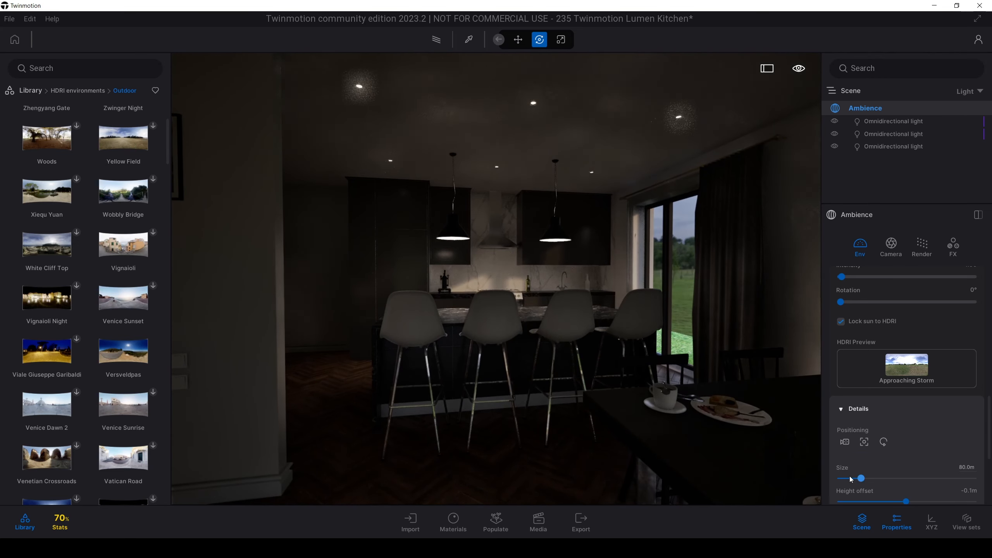
left_click_drag(861, 478, 891, 478)
scroll(899, 465, "down", 4)
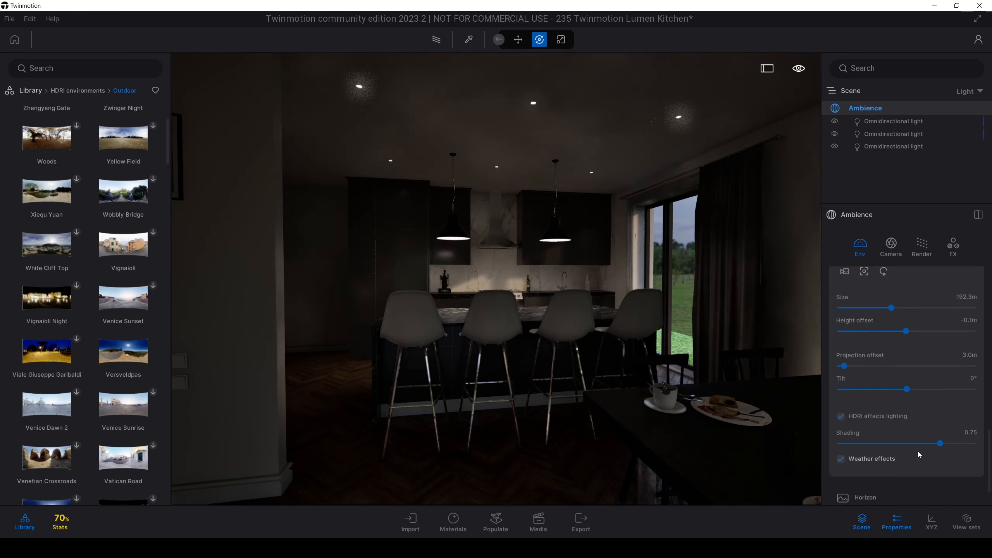
Step: Raise the backdrop HDRI intensity to 100 and replace the backdrop with the Versveldpas outdoor HDRI
scroll(907, 440, "up", 4)
scroll(901, 433, "up", 2)
left_click_drag(842, 355, 942, 355)
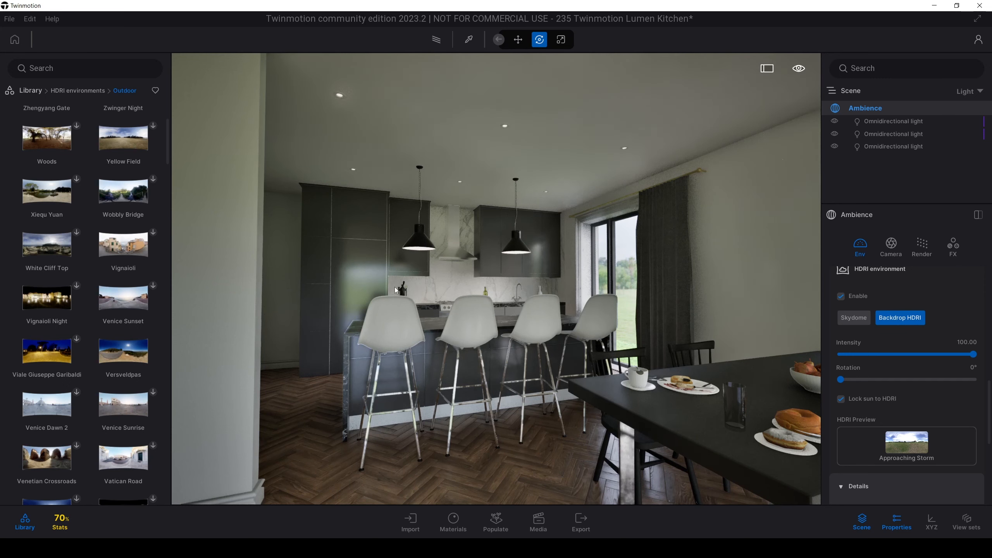
middle_click_drag(591, 287, 401, 279, "shift")
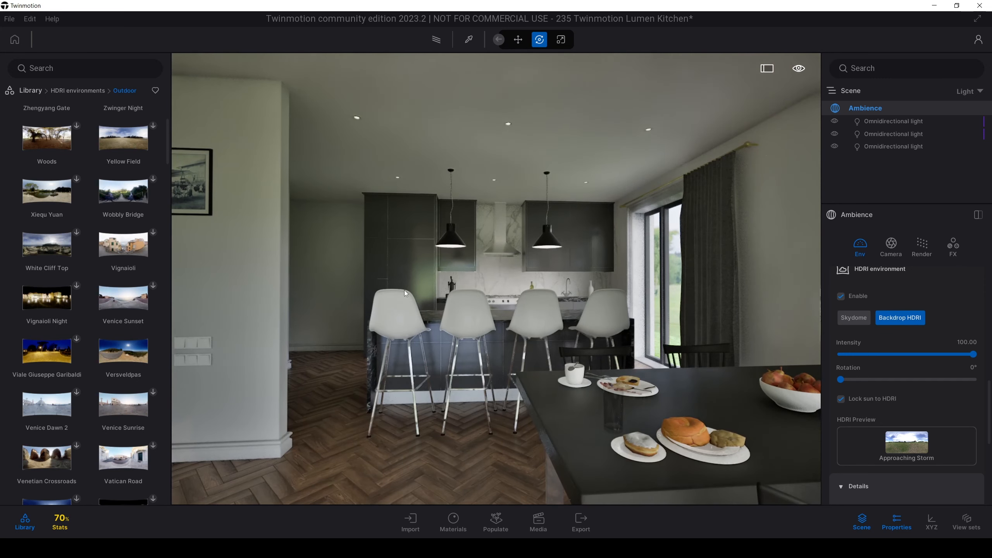
mouse_move(97, 124)
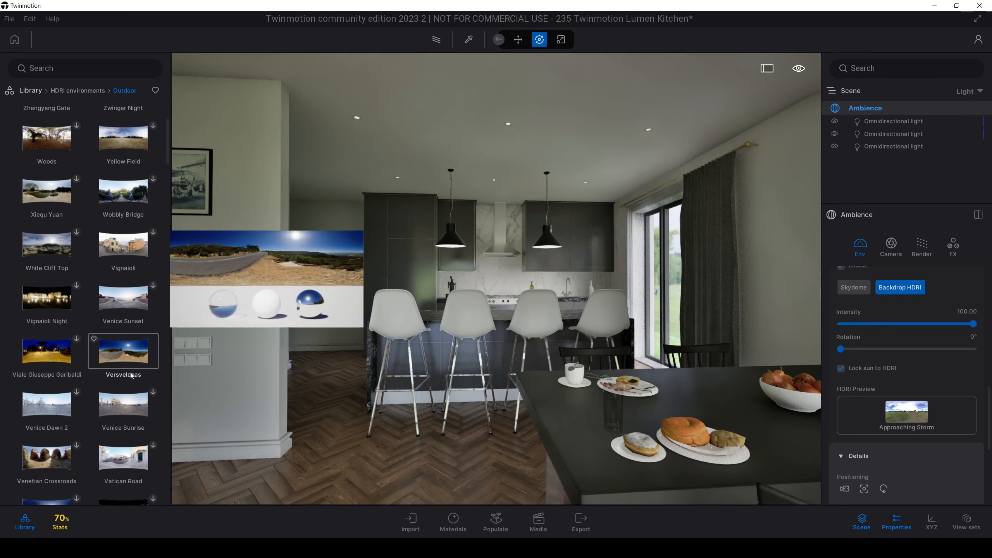
left_click_drag(123, 351, 905, 424)
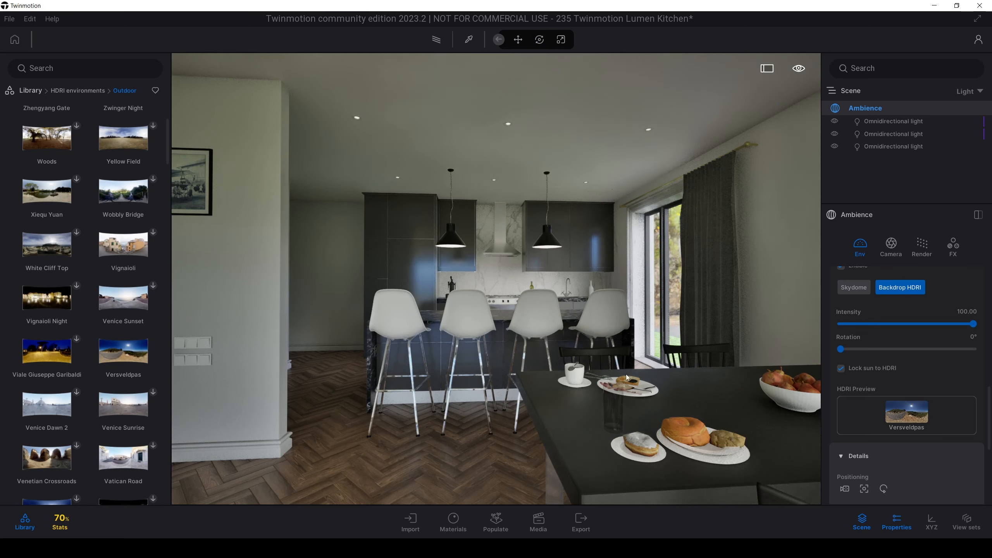
Step: Create a still image, set its focal length to 29 mm, and pull the view back to frame the kitchen and dining table
left_click(538, 522)
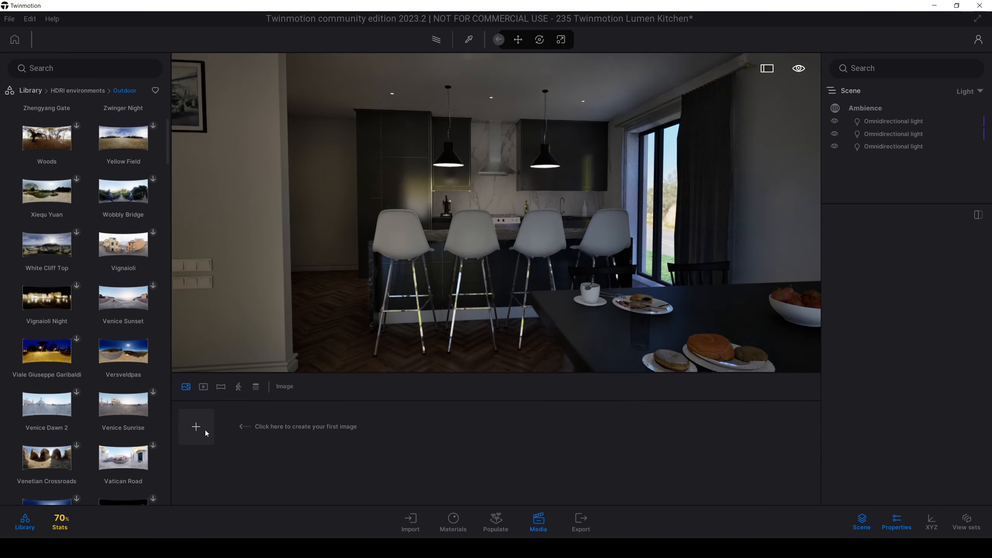
left_click(207, 433)
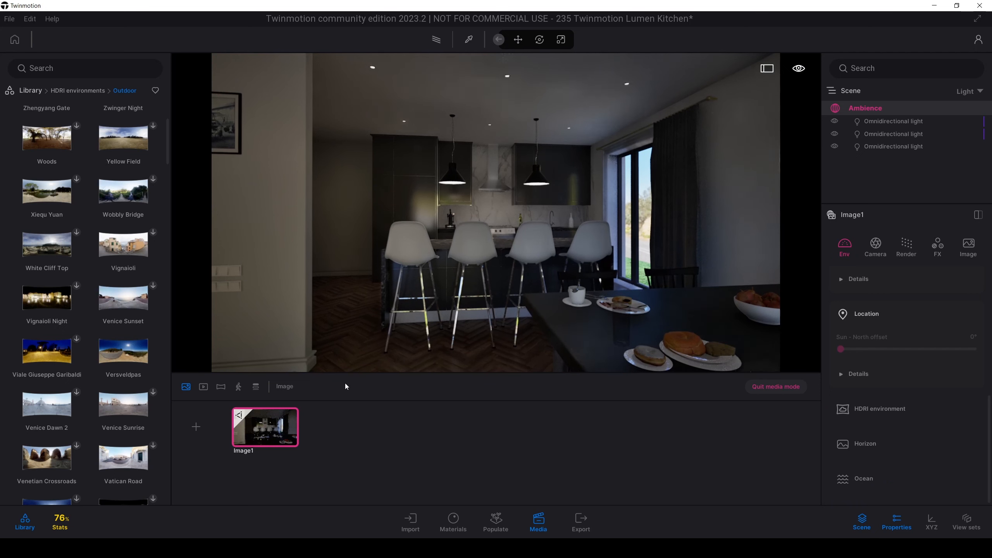
left_click(875, 247)
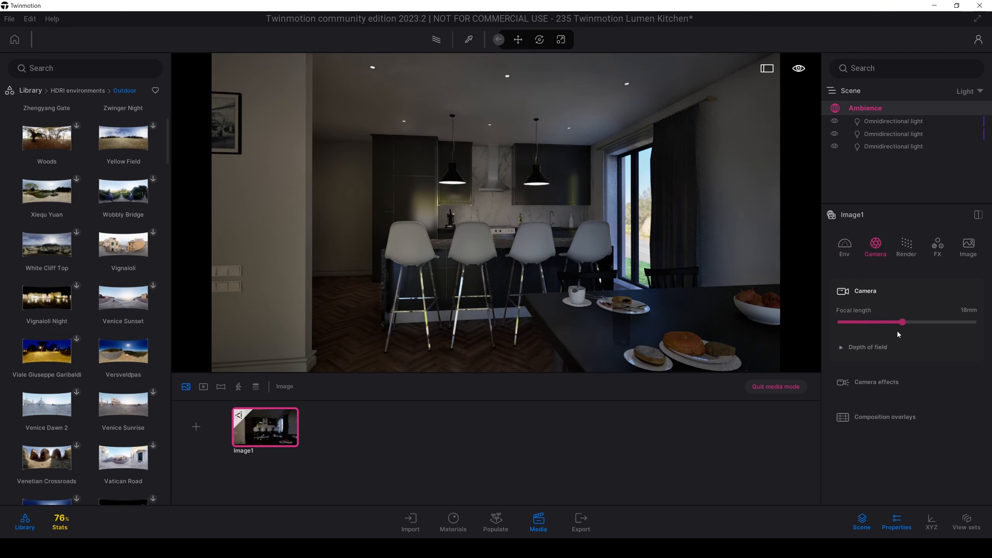
left_click_drag(903, 323, 924, 322)
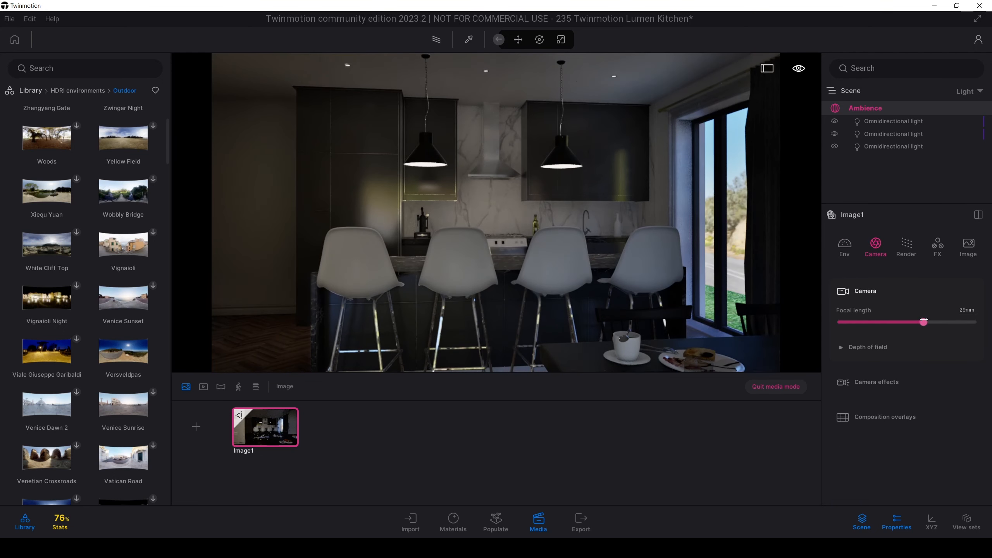
scroll(496, 213, "down", 8)
mouse_move(496, 213)
right_mouse_down()
mouse_move(523, 213)
mouse_move(496, 223)
mouse_move(537, 213)
mouse_move(487, 211)
right_mouse_up()
scroll(496, 213, "down", 2)
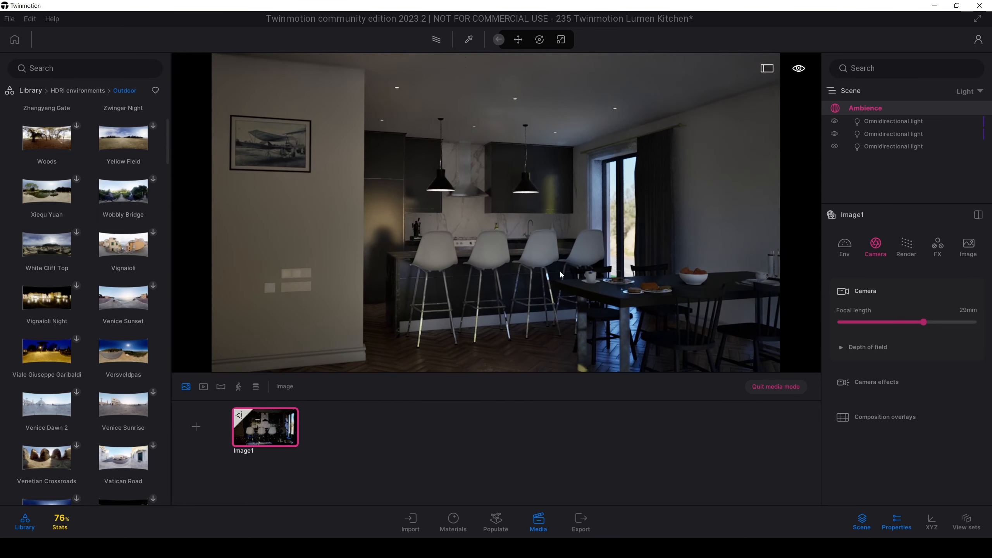
Step: Enable Parallelism in the image's camera effects and refresh the saved image to the current view
left_click(867, 382)
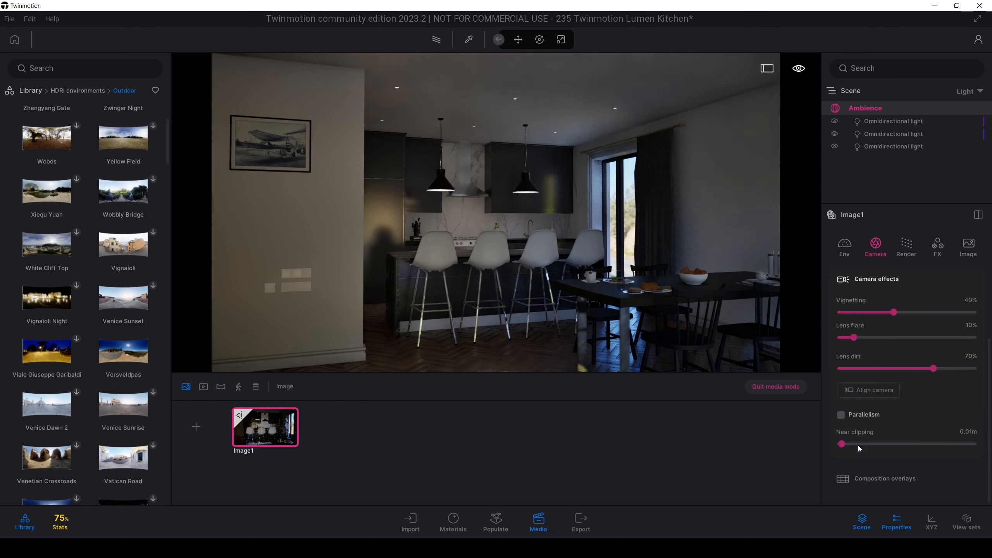
left_click(843, 415)
mouse_move(256, 421)
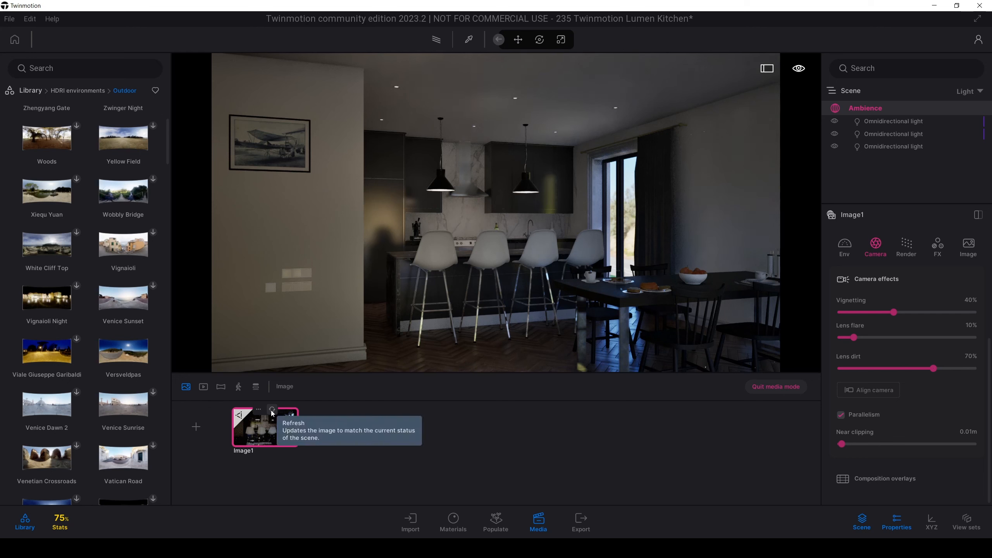
left_click(272, 412)
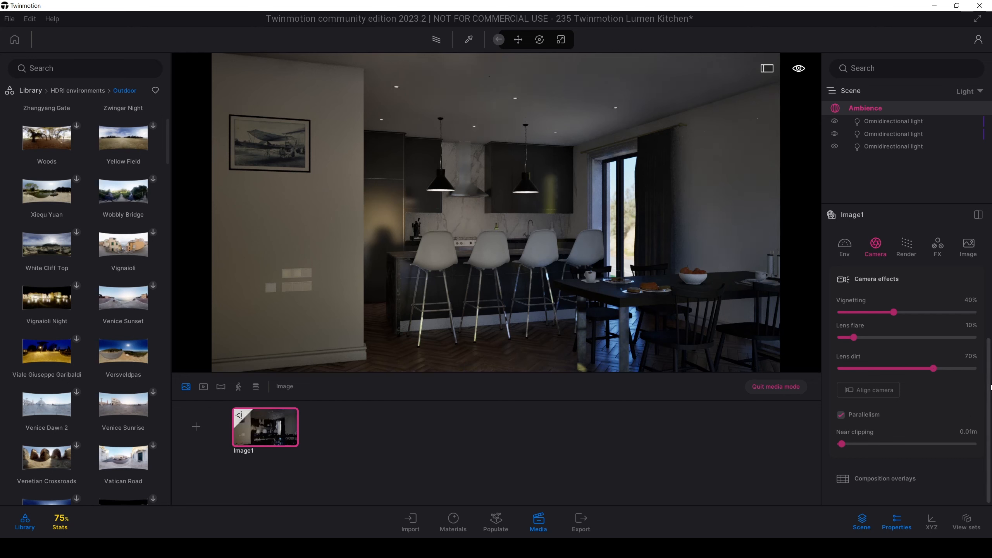
Step: Set the sun intensity to 25 in the image's global lighting details
left_click_drag(990, 387, 990, 323)
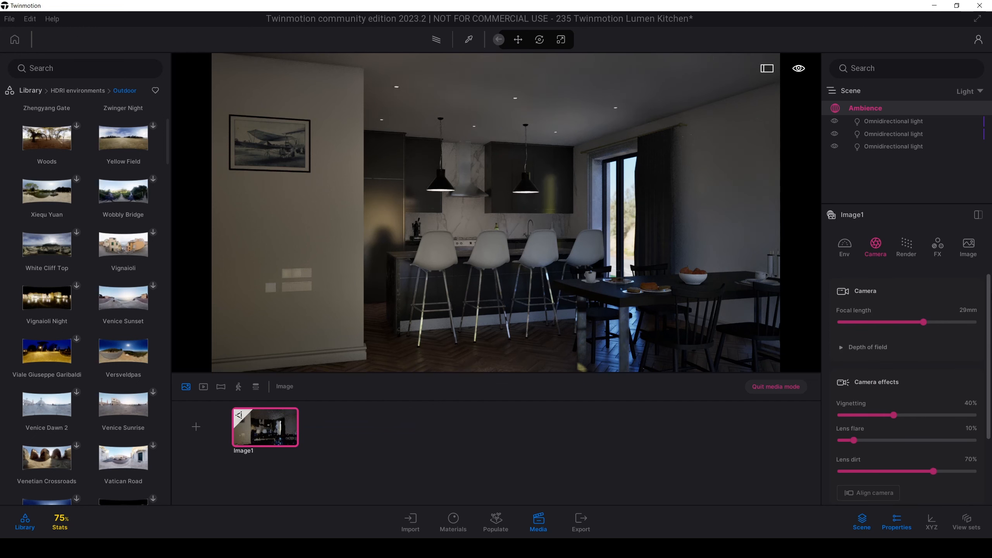
left_click(845, 246)
left_click(845, 469)
scroll(858, 441, "down", 8)
scroll(859, 441, "up", 8)
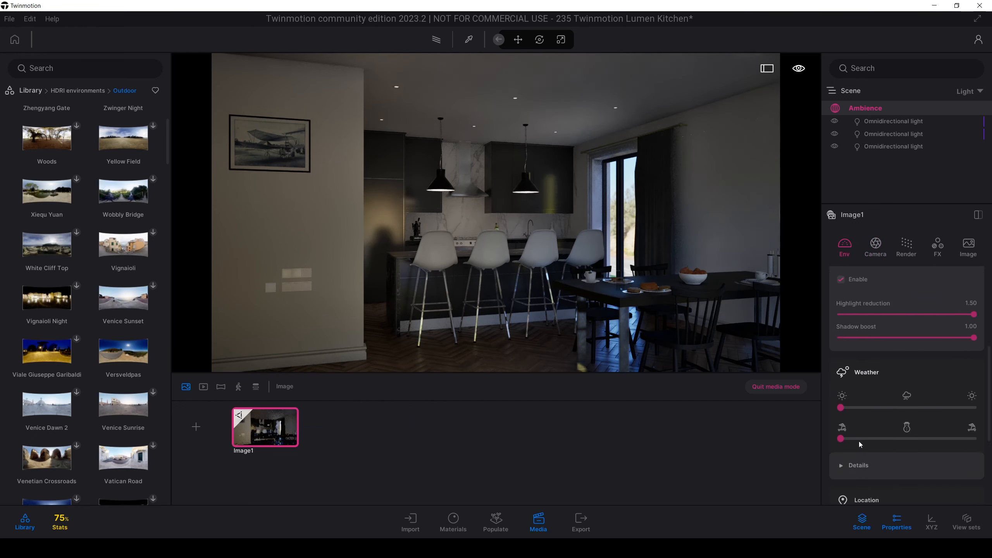
left_click(843, 349)
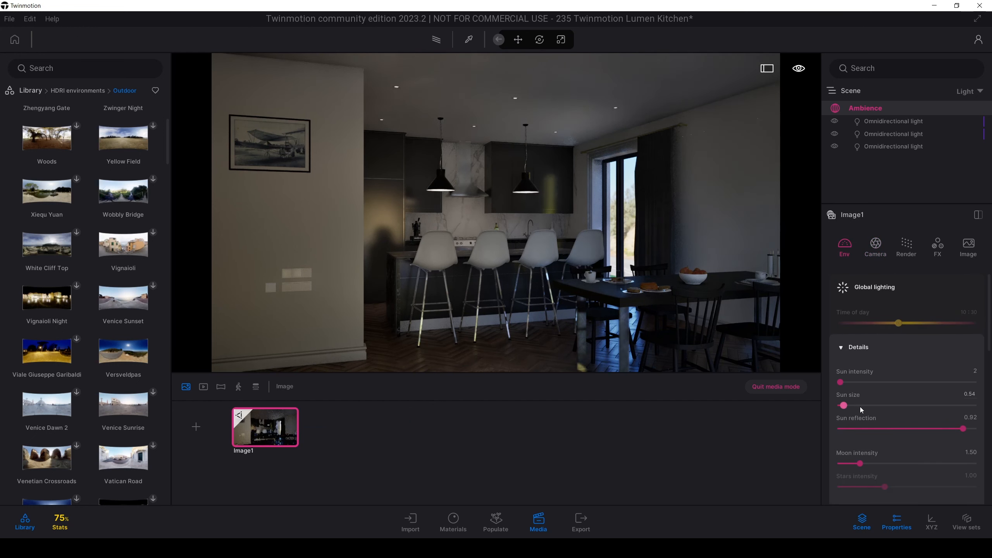
left_click(972, 372)
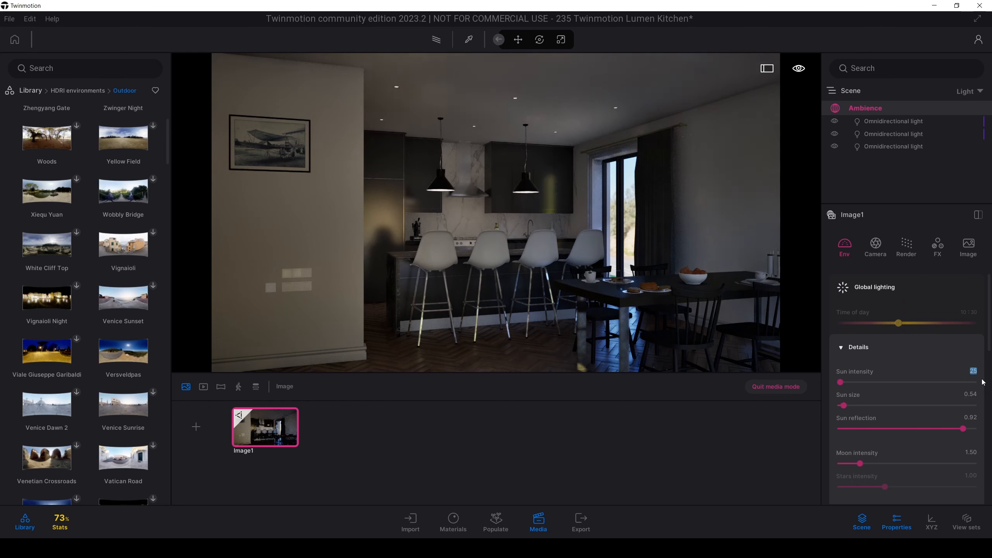
Step: Unlock the sun from the backdrop HDRI in the image's HDRI environment settings
scroll(985, 394, "down", 5)
scroll(987, 409, "down", 10)
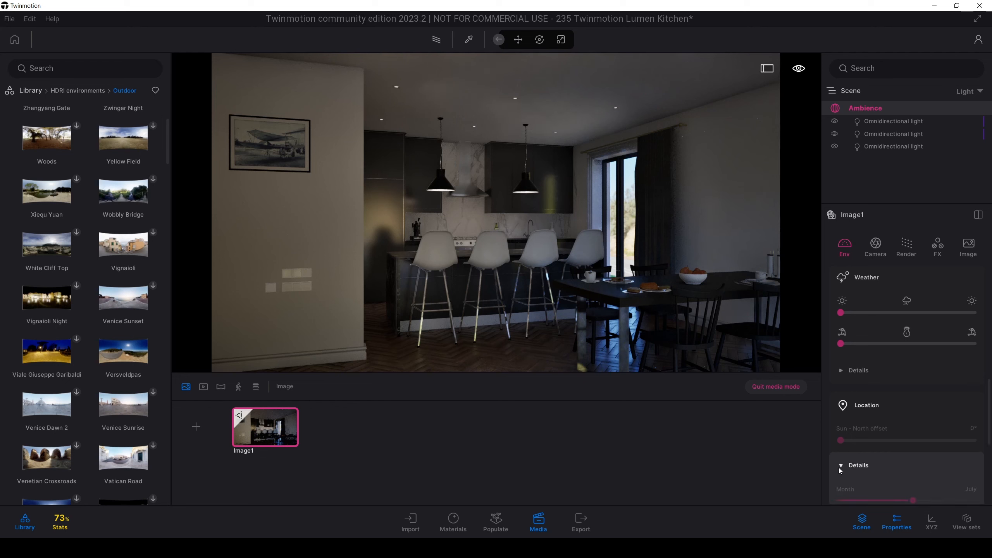
scroll(849, 454, "down", 3)
left_click(864, 414)
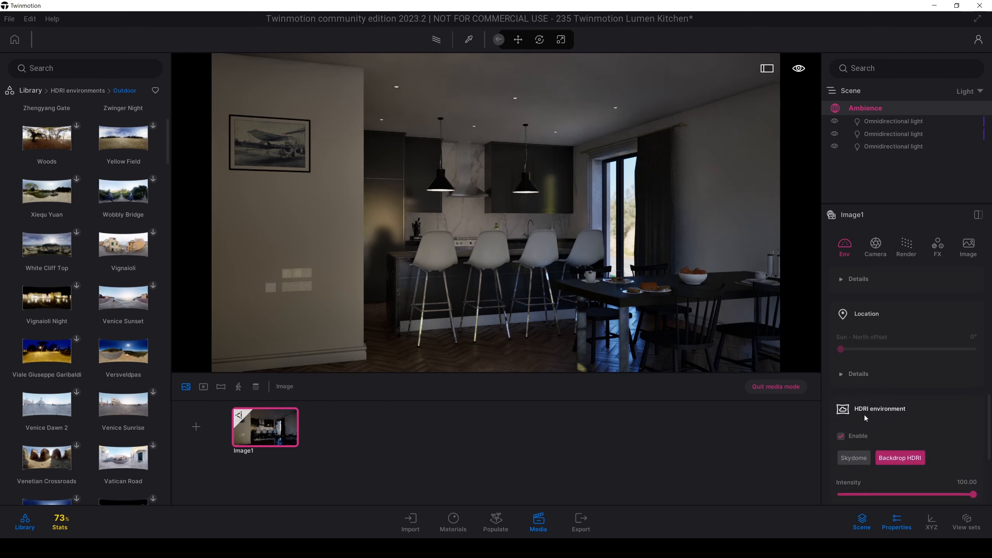
scroll(865, 416, "down", 4)
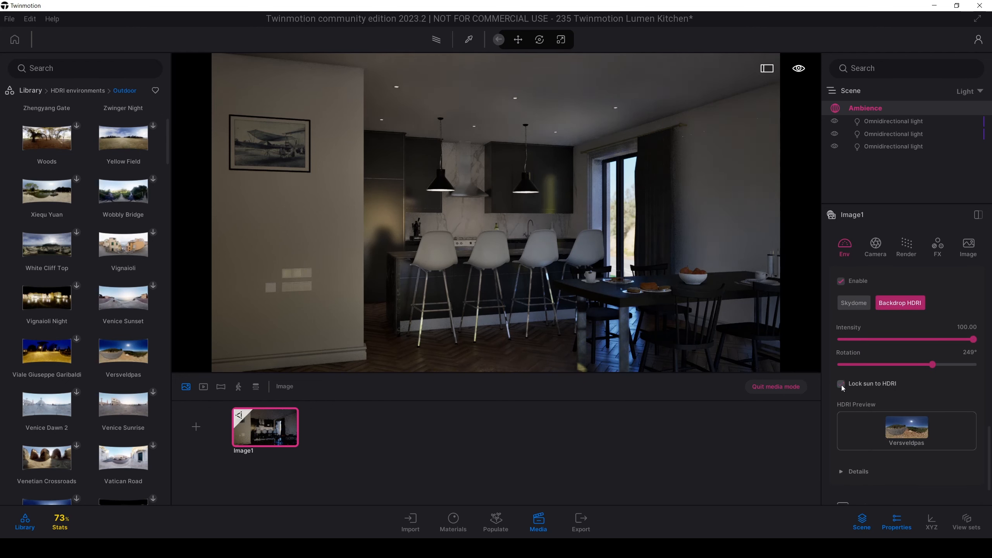
scroll(872, 398, "up", 7)
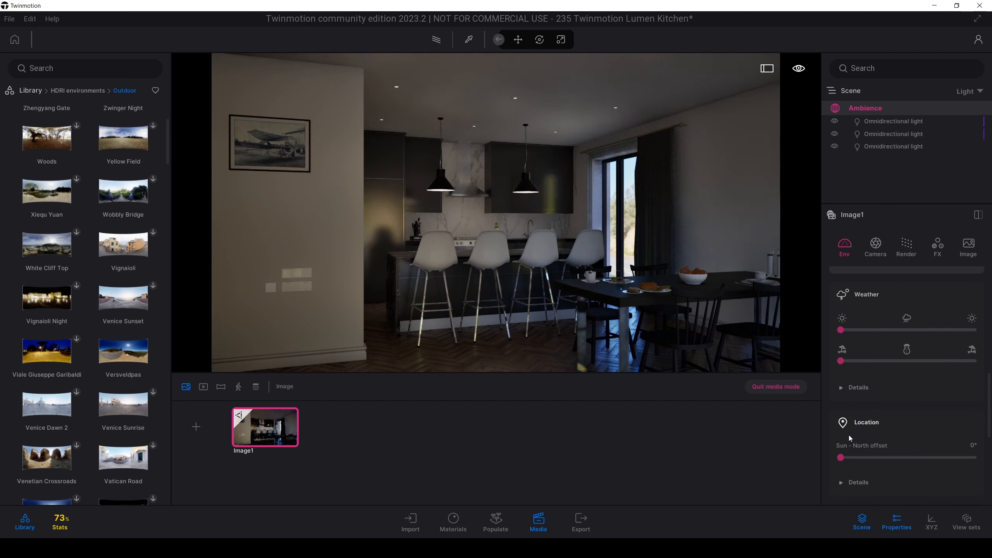
Step: Increase the sun's north offset and set the image's time of day to 09:24
left_click_drag(841, 458, 921, 456)
scroll(898, 322, "up", 5)
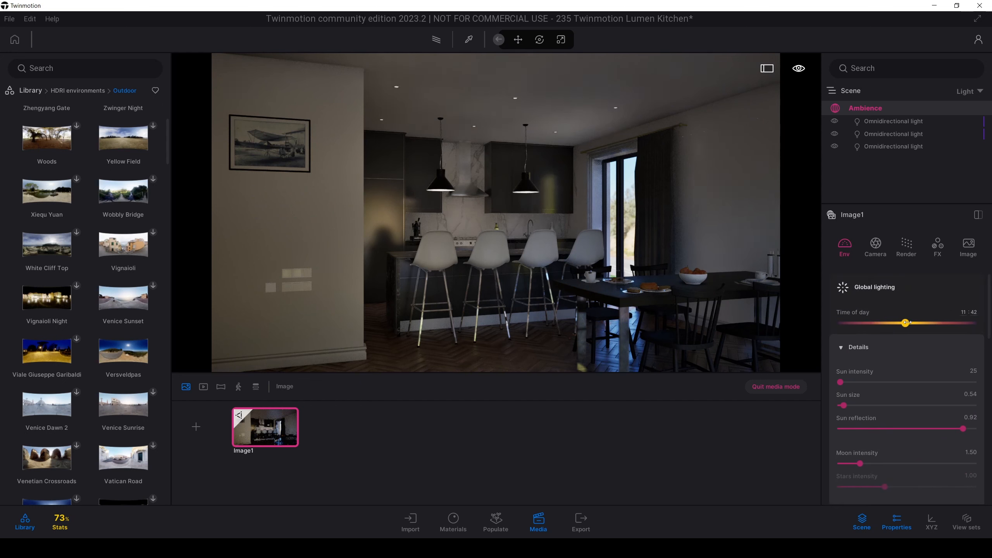
left_click_drag(899, 323, 876, 324)
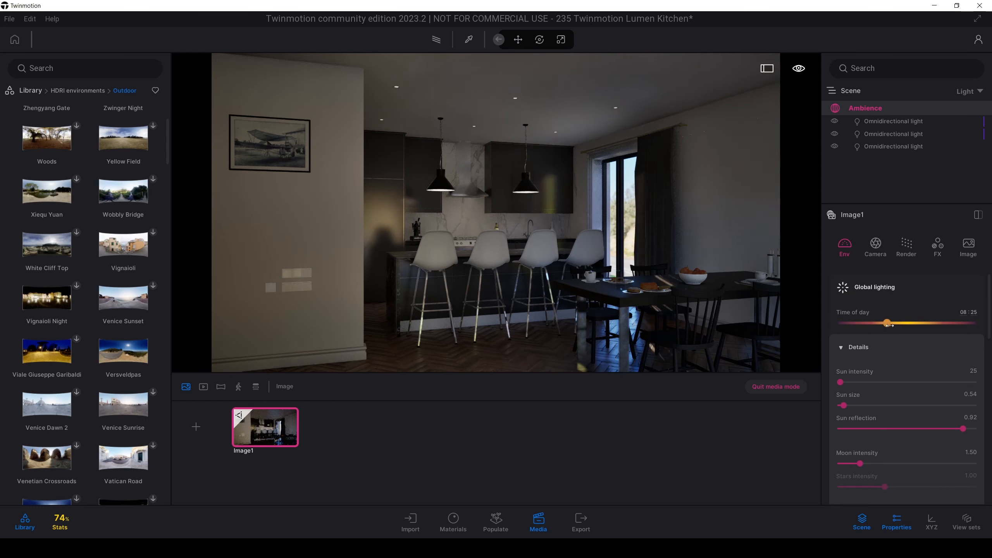
scroll(921, 398, "down", 5)
scroll(949, 411, "up", 5)
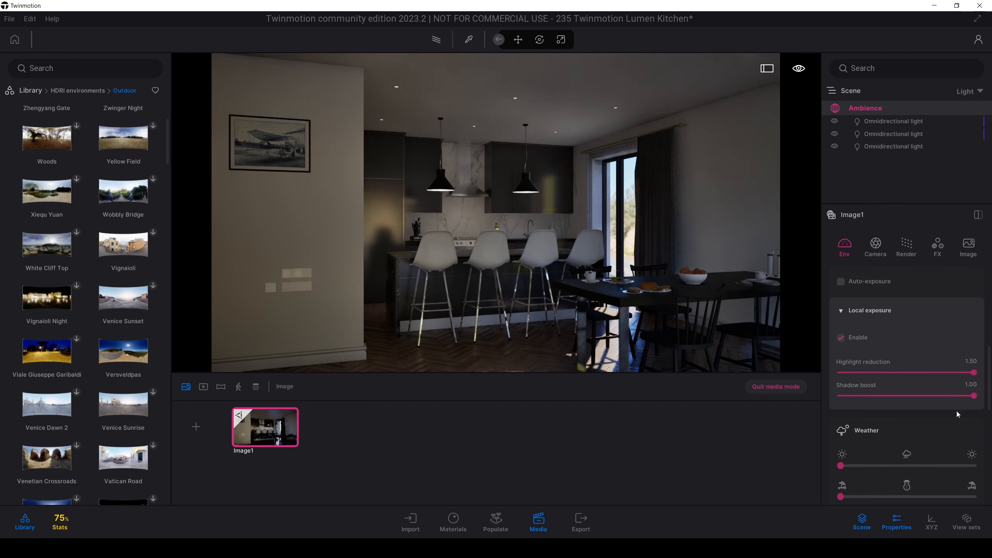
Step: Try a sun intensity of 100, and settle on 500
left_click(972, 356)
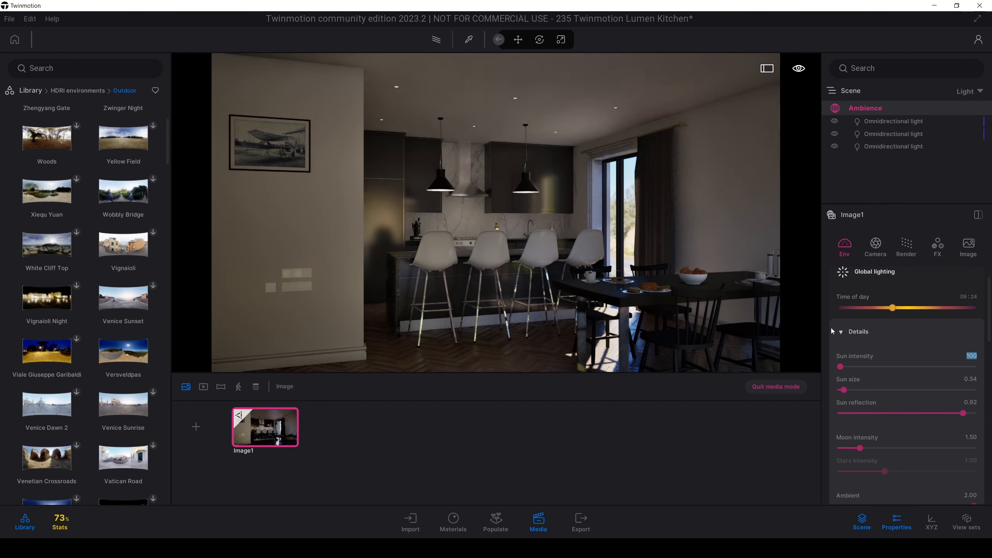
scroll(985, 331, "up", 1)
type("5")
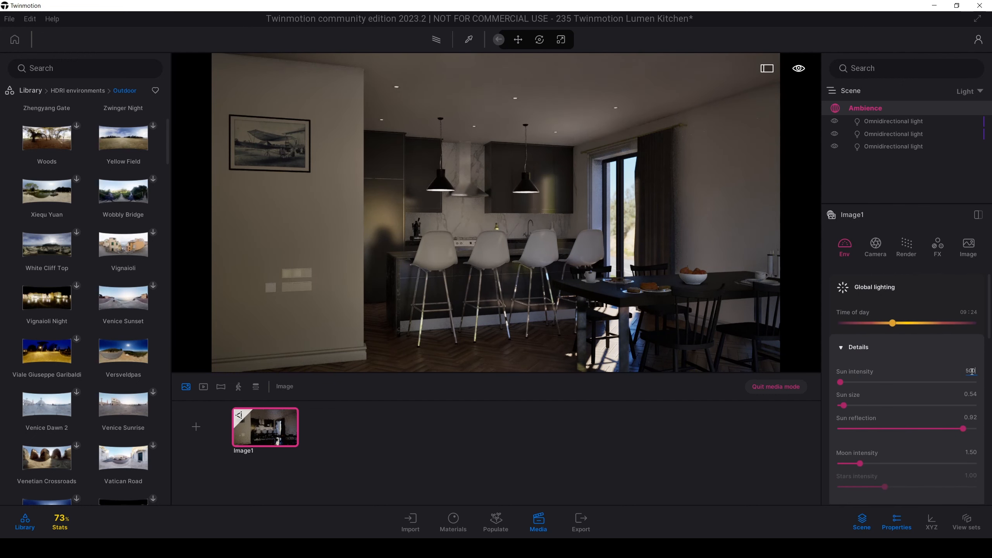
key("Return")
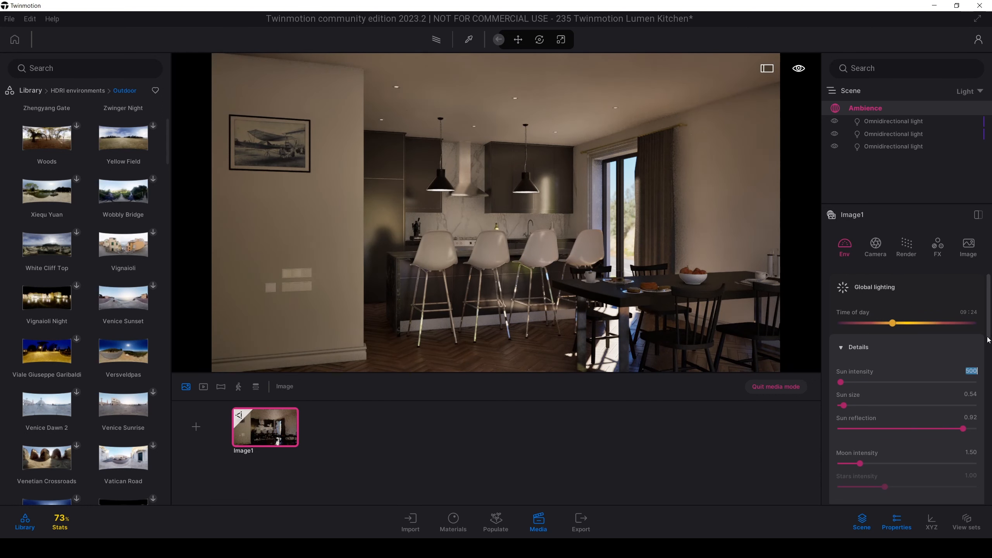
Step: Set the intensity of the image's Versveldpas backdrop HDRI to 200
left_click_drag(990, 326, 990, 473)
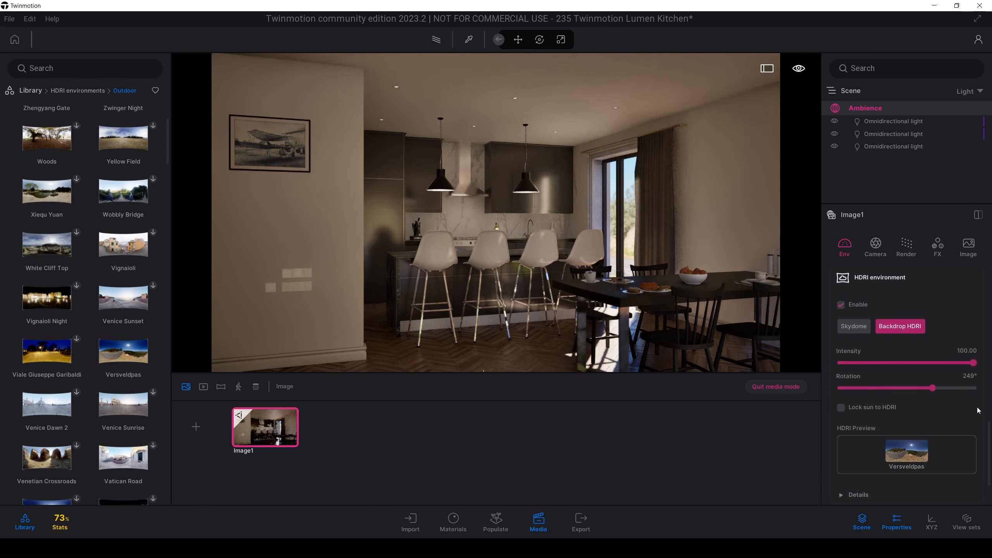
left_click(960, 351)
type("200")
key("Return")
left_click_drag(989, 421, 989, 425)
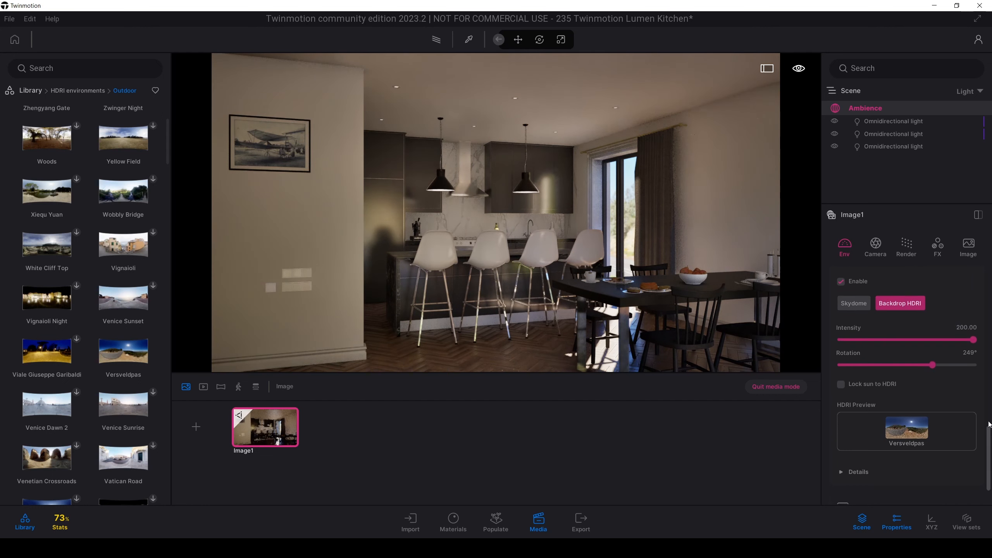
Step: Set the image's white balance to 4728K in the global lighting details
scroll(894, 445, "up", 8)
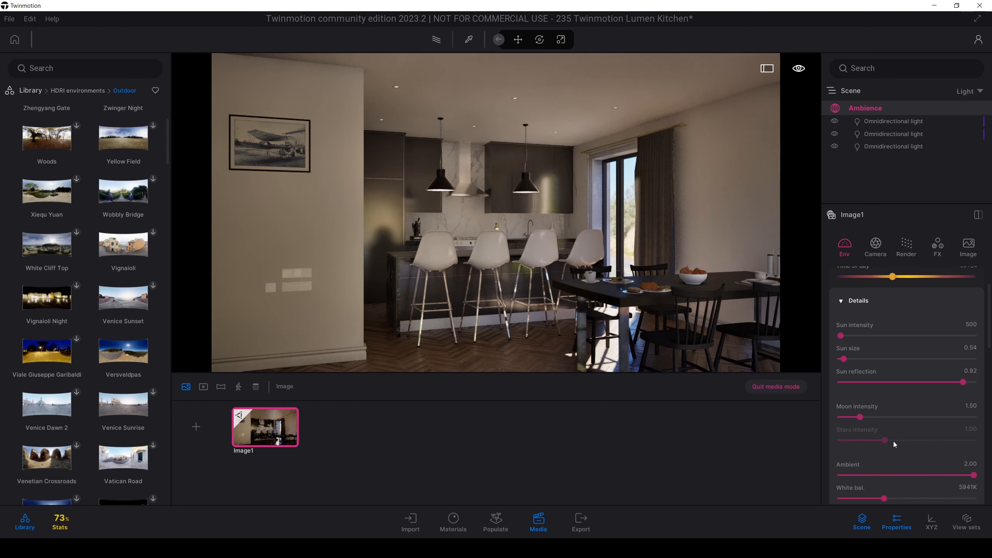
scroll(895, 445, "down", 2)
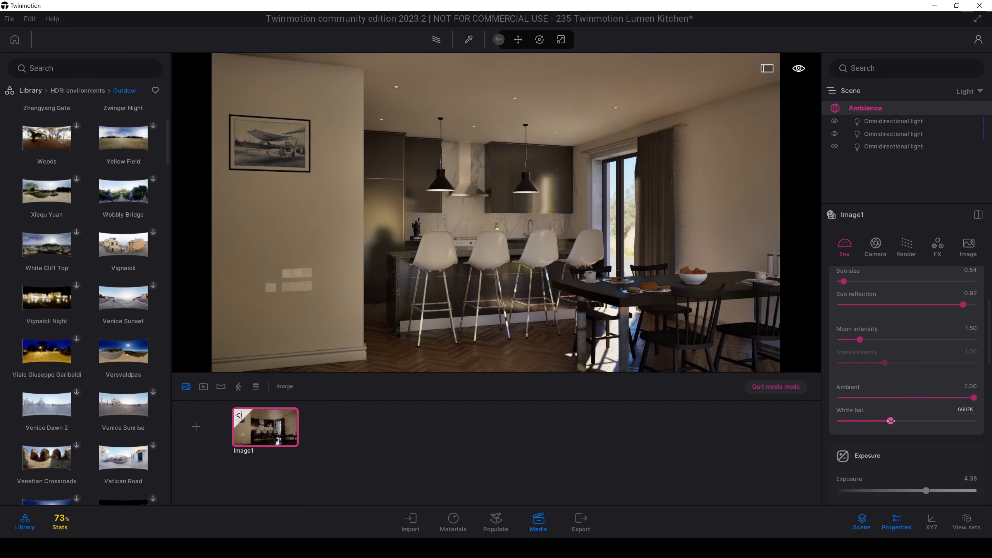
left_click_drag(874, 421, 872, 421)
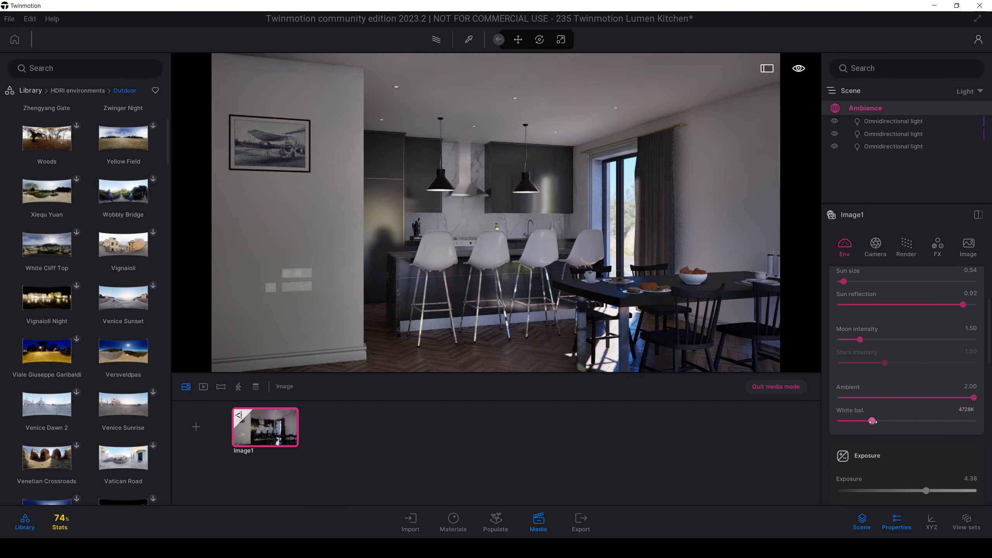
scroll(910, 450, "down", 2)
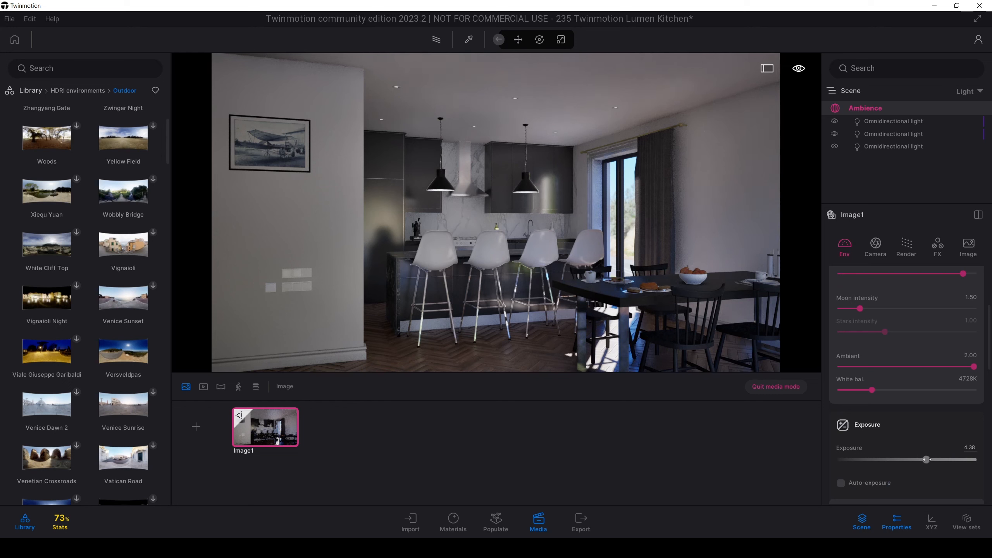
Step: Set the image's exposure to 6.48, with a local exposure highlight reduction of 1.00 and a shadow boost of 0.09
left_click_drag(927, 459, 938, 460)
scroll(935, 460, "down", 4)
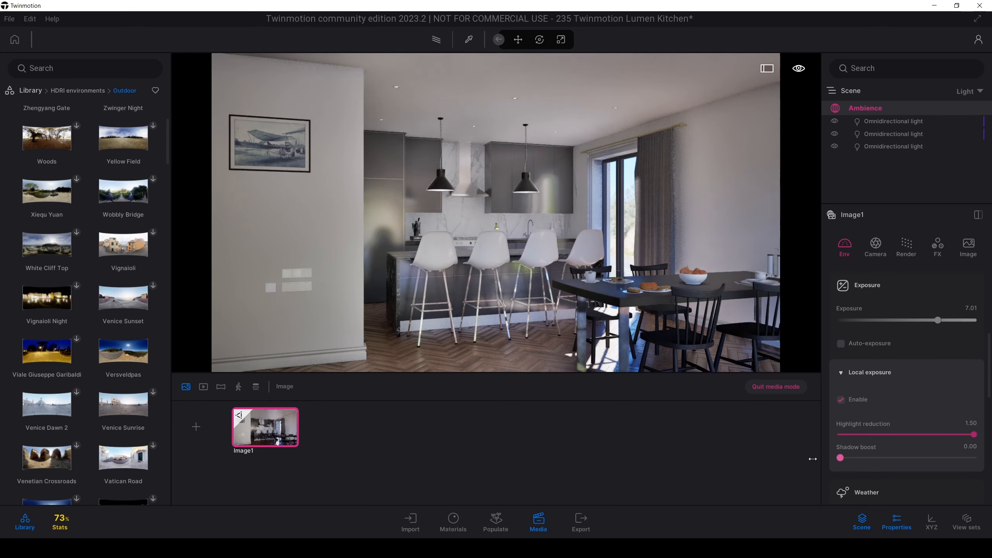
left_click_drag(840, 458, 854, 458)
mouse_move(975, 435)
left_mouse_down()
mouse_move(949, 434)
mouse_move(989, 438)
left_mouse_up()
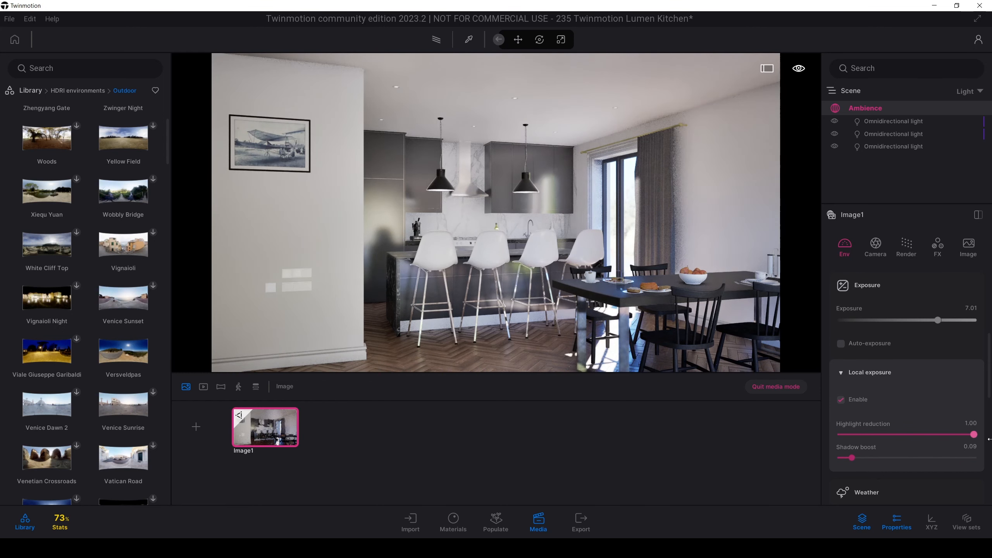
scroll(955, 444, "up", 3)
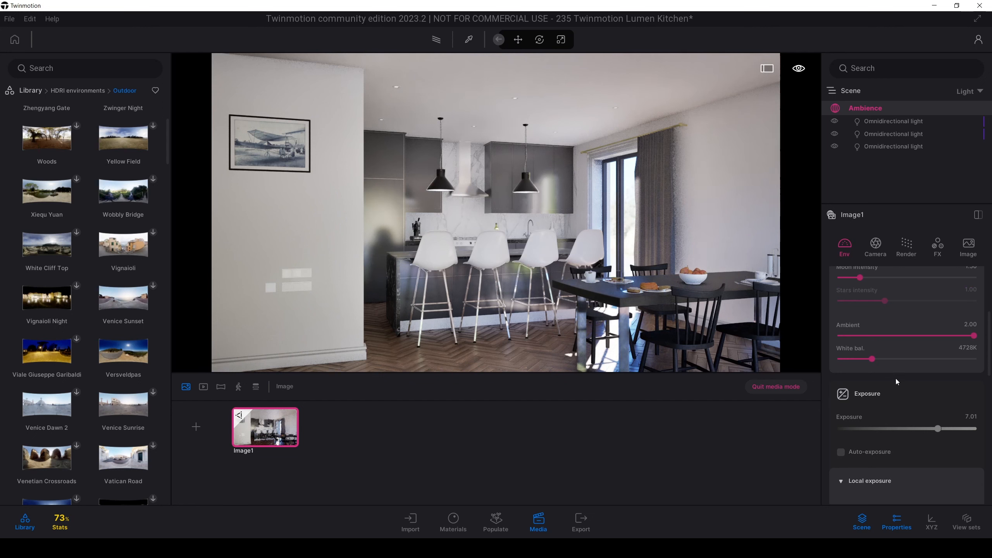
left_click(936, 429)
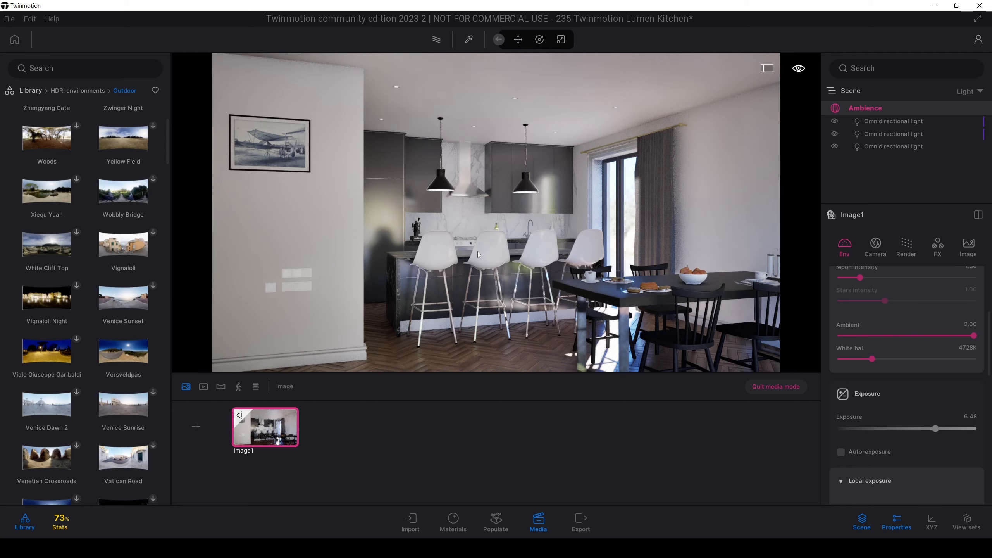
Step: Set the Neon 01 material's glow to 200 nit and its tint to the warm color FFDFB7
right_click_drag(479, 254, 477, 168)
key("w")
key("w")
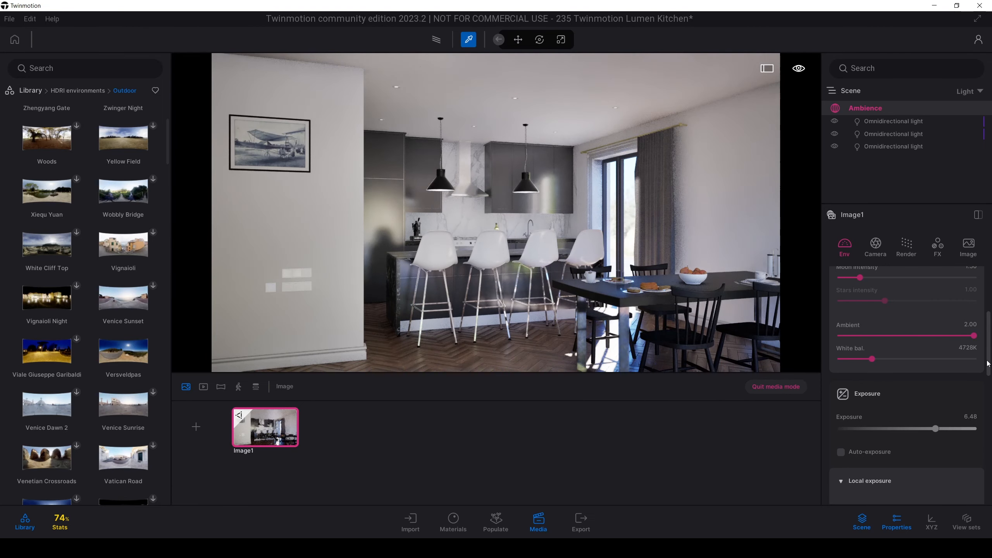
left_click_drag(988, 364, 988, 314)
left_click(453, 522)
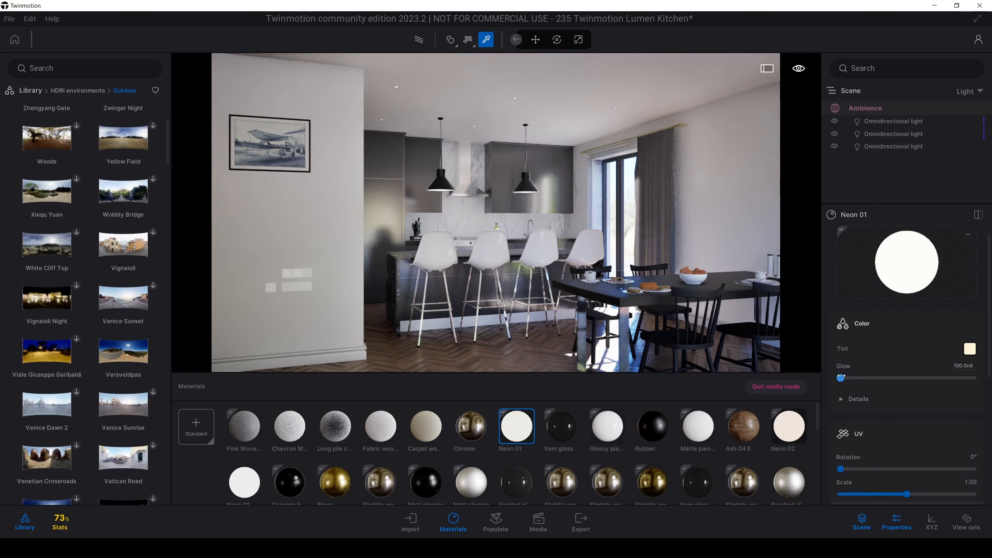
left_click_drag(841, 378, 856, 378)
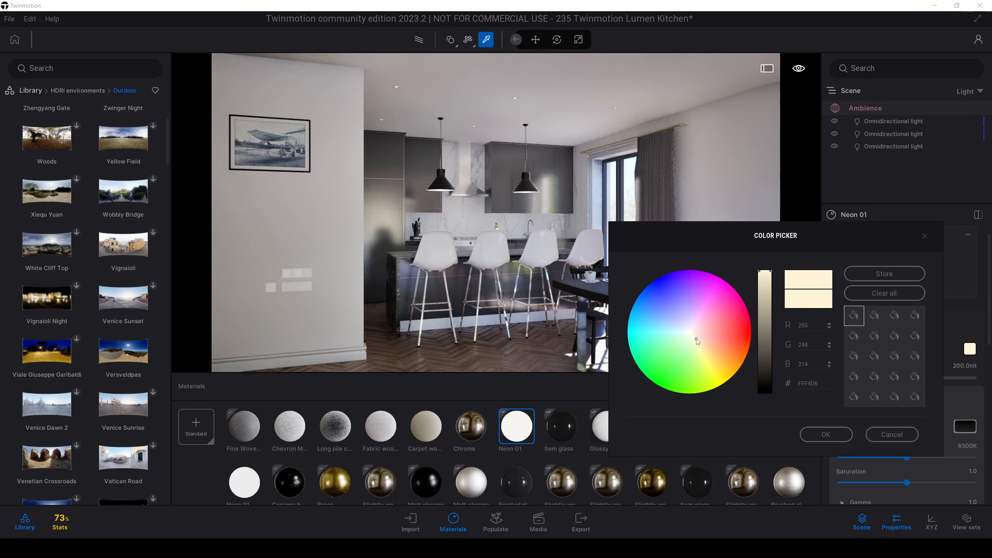
left_click_drag(697, 342, 704, 342)
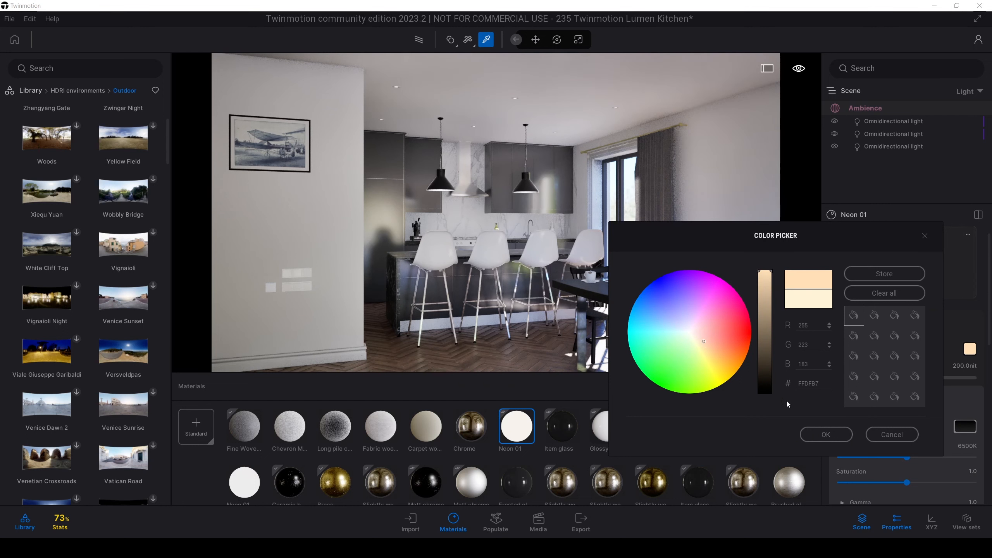
left_click(822, 434)
key("Escape")
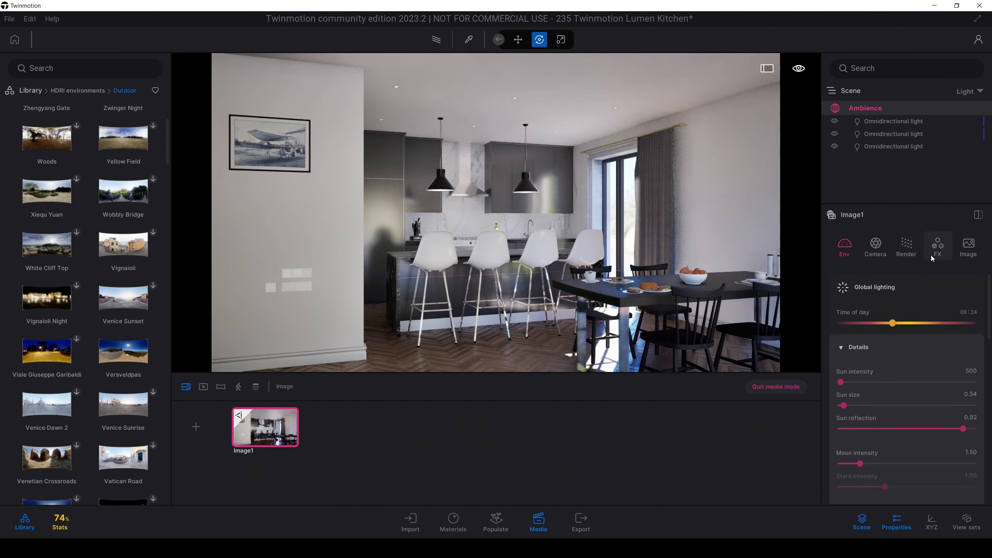
Step: Set the image's camera effects to 42% vignetting, 8% lens flare and 0% lens dirt
left_click(937, 246)
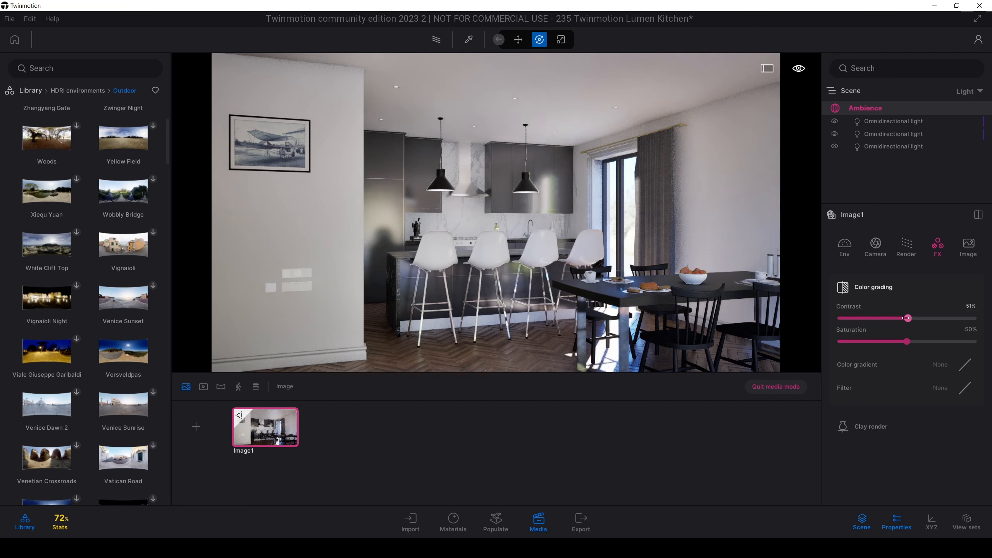
left_click(875, 246)
scroll(895, 378, "down", 2)
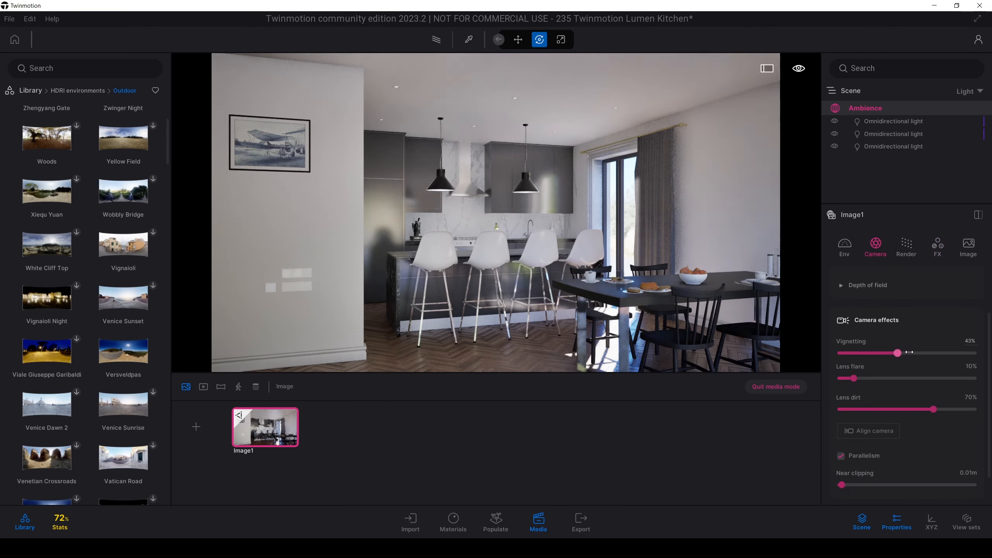
left_click_drag(909, 352, 949, 352)
left_click_drag(933, 410, 839, 410)
scroll(847, 430, "down", 1)
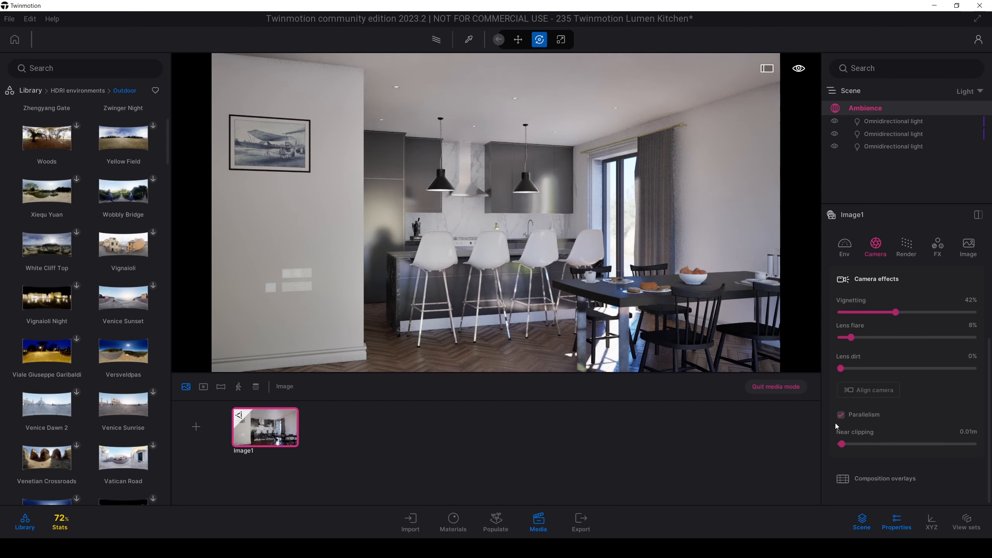
Step: Lower the height fog in the image's weather details
scroll(855, 440, "up", 1)
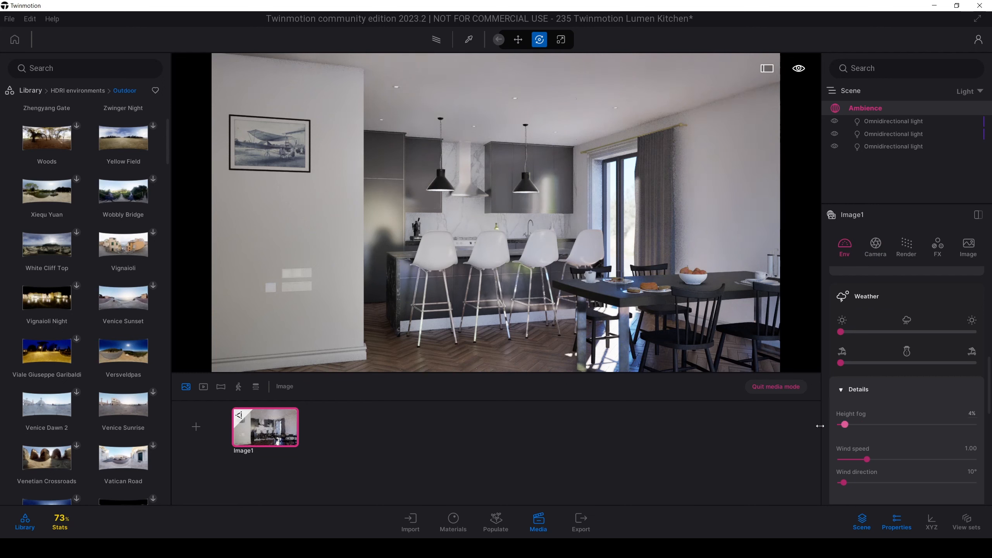
left_click_drag(820, 425, 801, 431)
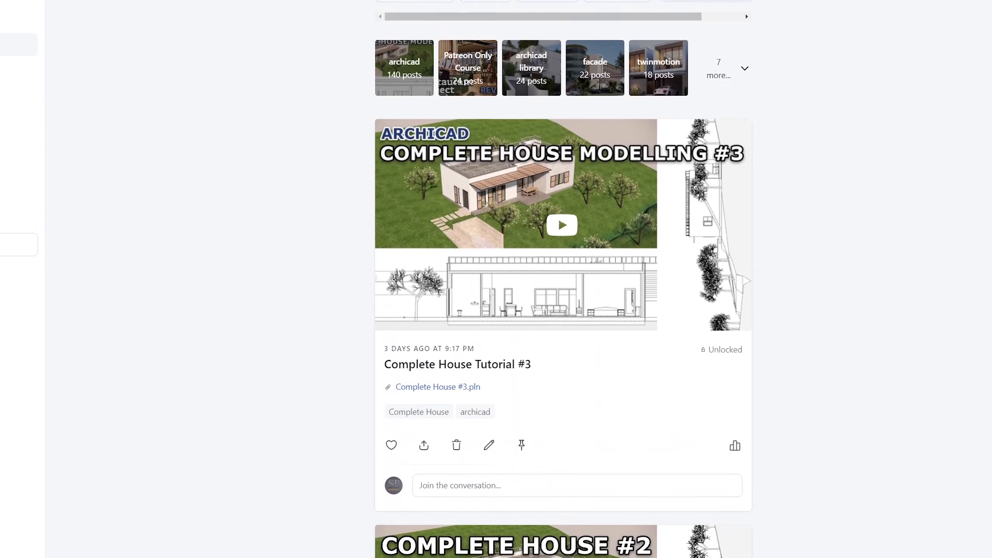
scroll(562, 279, "down", 5)
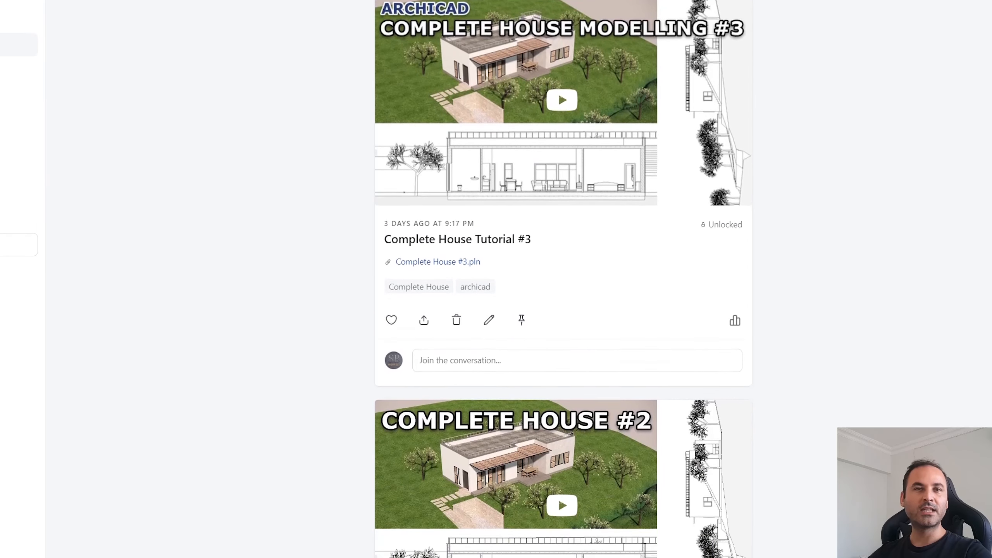
scroll(563, 279, "down", 8)
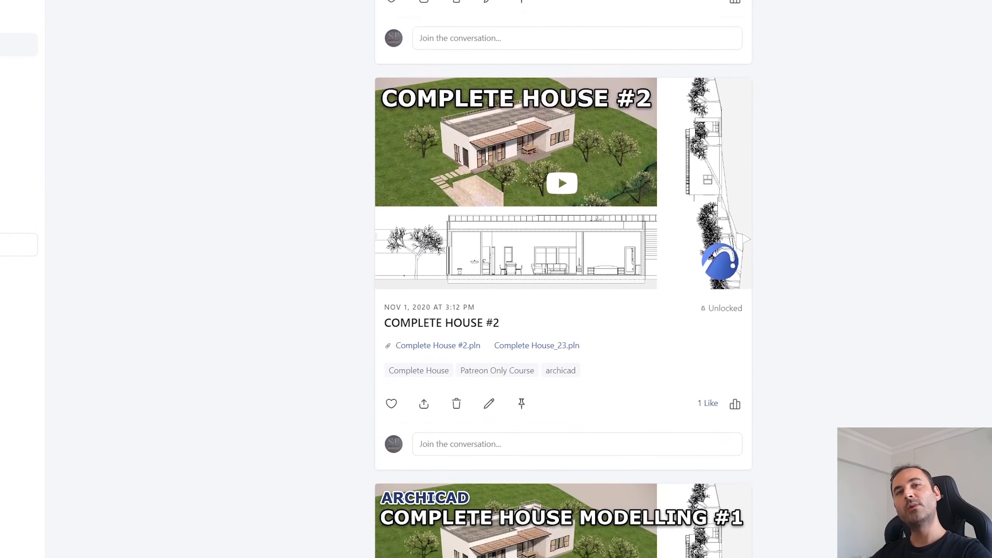
scroll(562, 279, "down", 6)
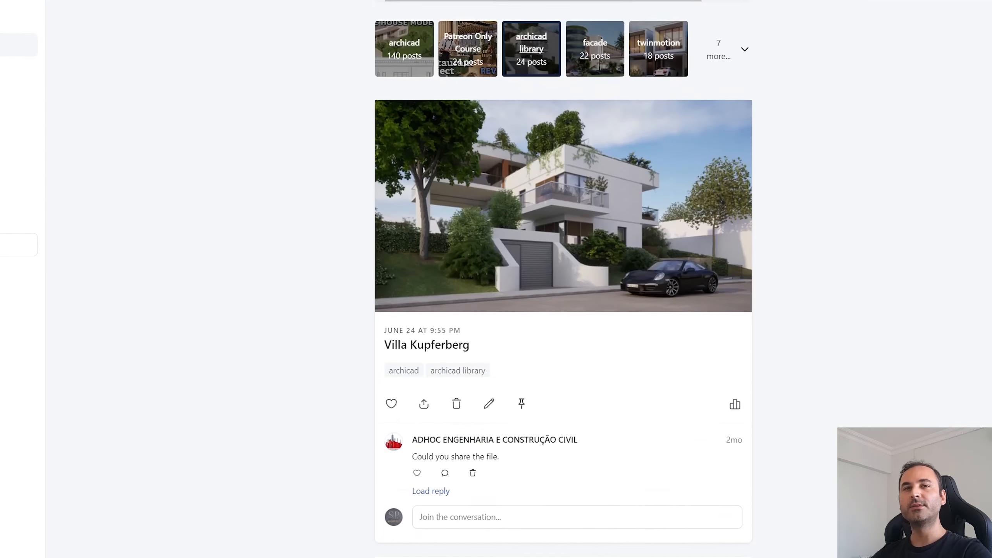
scroll(562, 279, "down", 7)
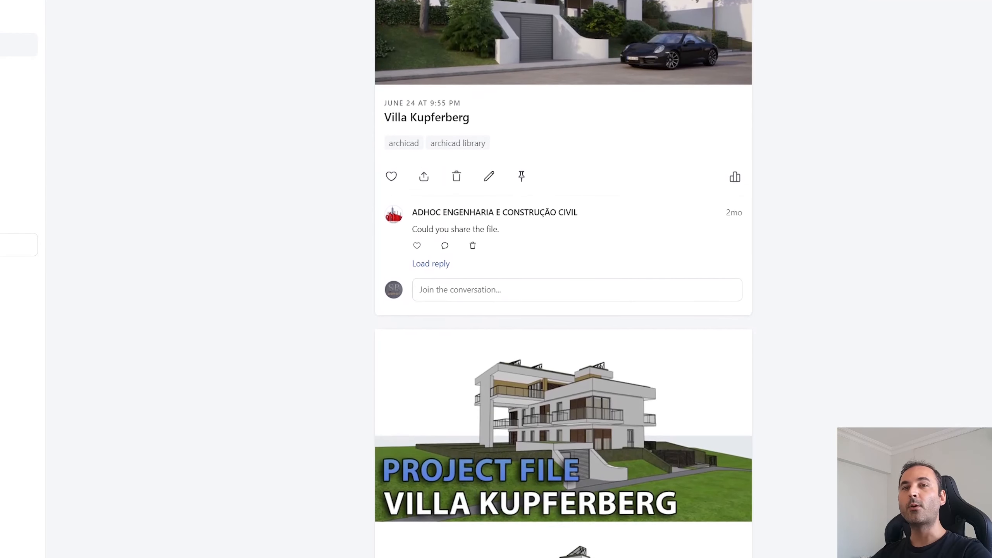
scroll(562, 279, "down", 11)
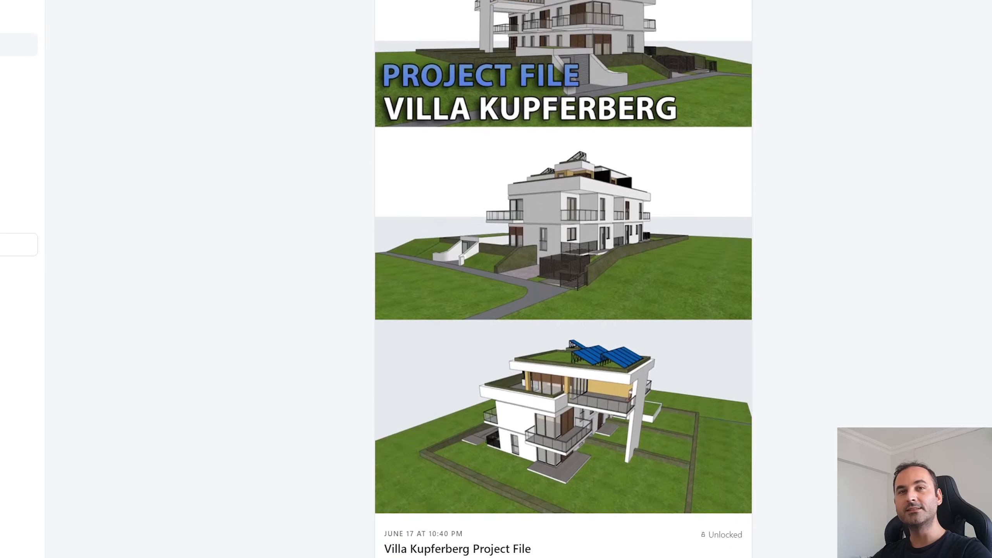
scroll(563, 279, "down", 14)
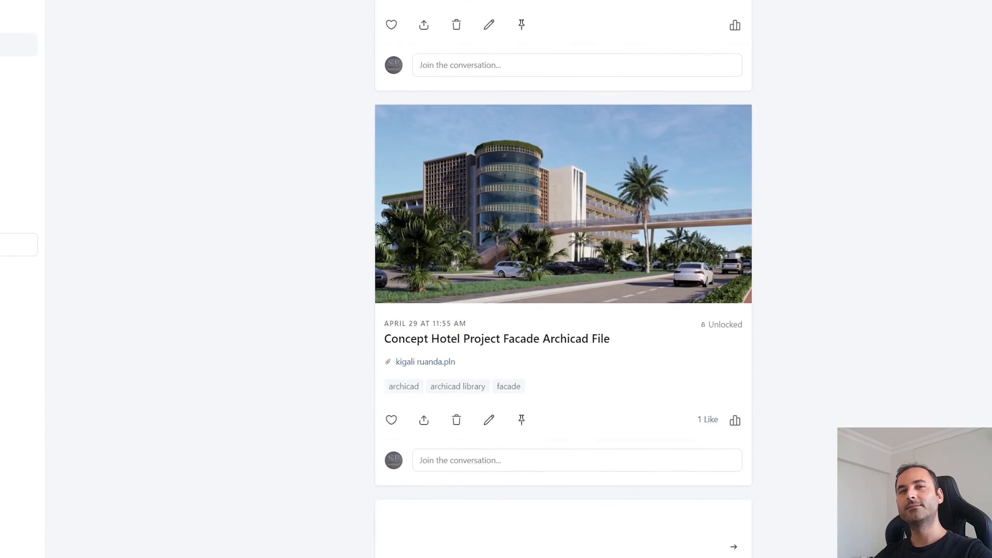